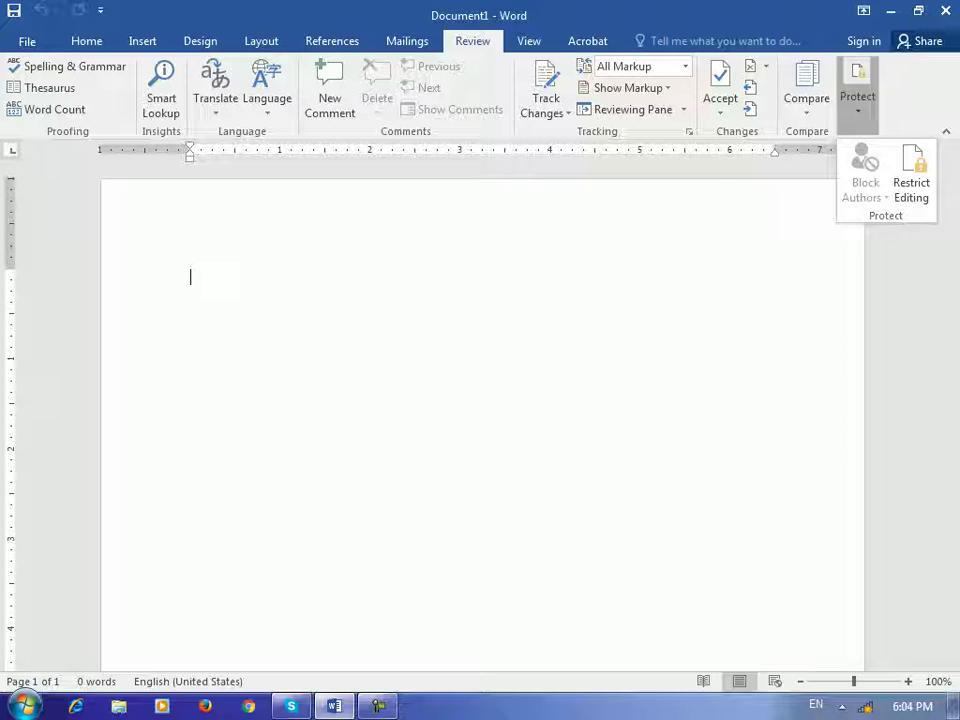
Insert the line "Barya institute of Information technology" in the blank document and copy it
key("Escape")
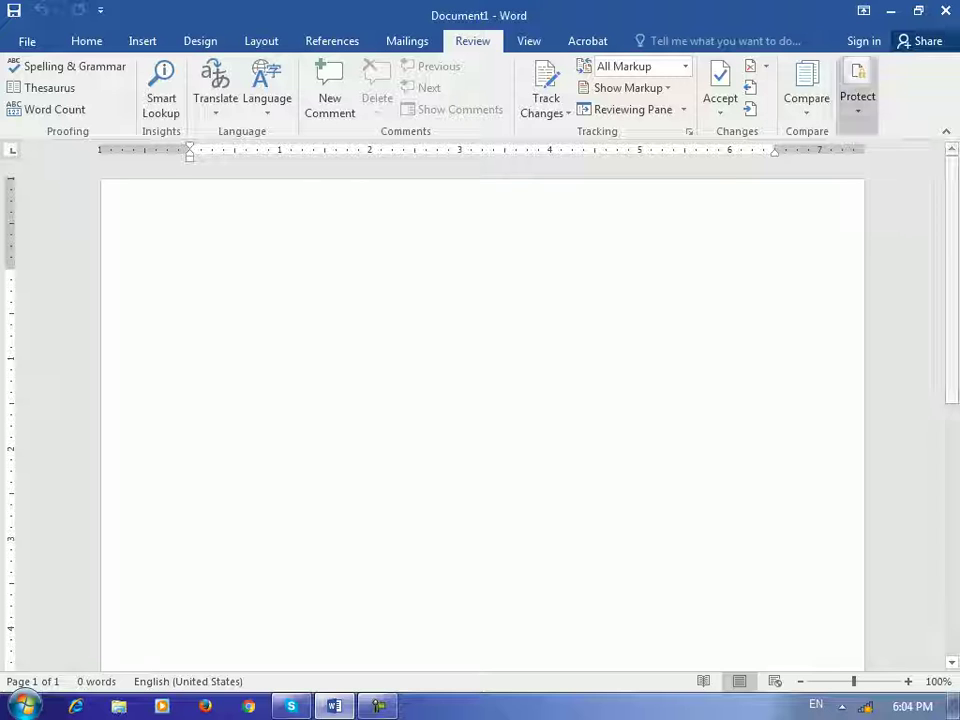
type("barya")
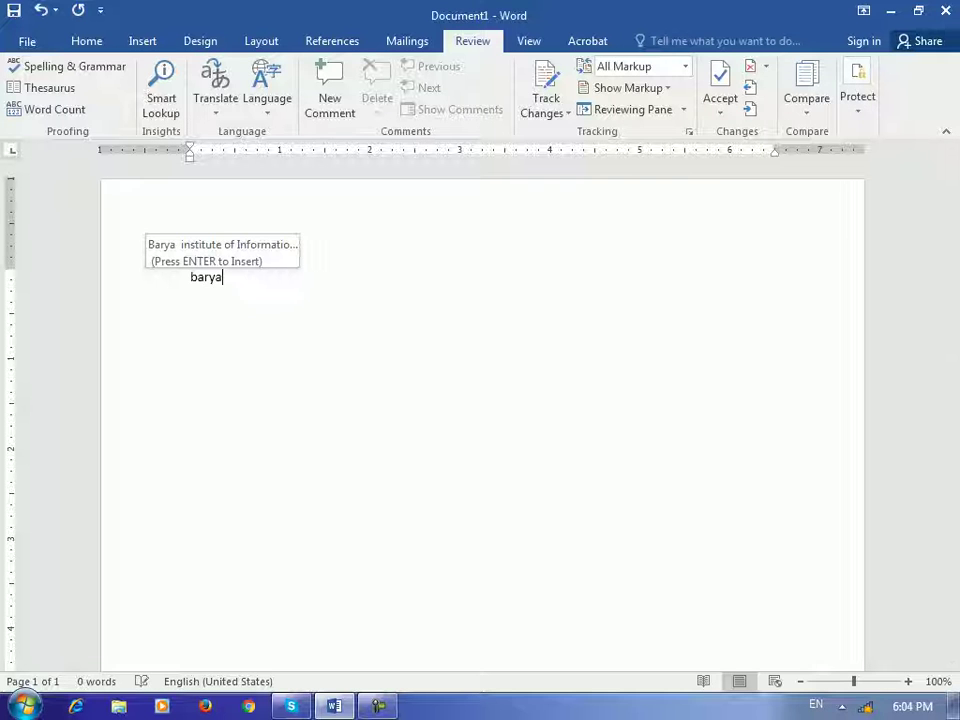
key("Return")
key("Home")
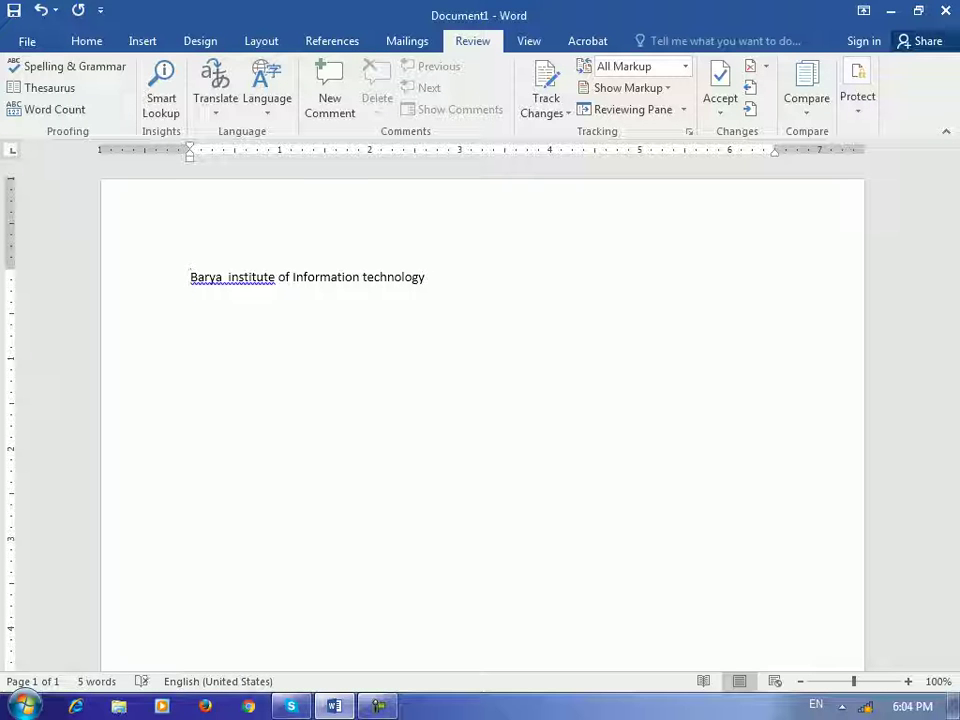
key("shift+End")
key("ctrl+c")
key("Down")
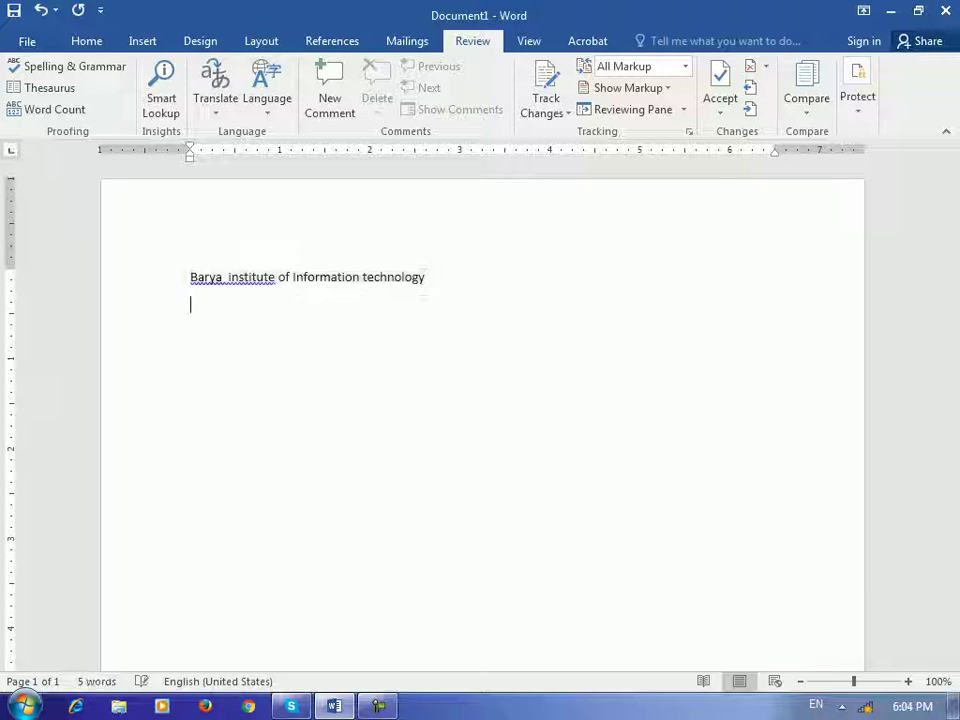
Paste five copies of the copied line in a row as the second paragraph
key("ctrl+v")
key("ctrl+v")
key("ctrl+v")
key("Return")
key("Return")
key("Return")
key("Return")
key("Return")
key("Return")
key("Return")
key("Return")
key("Return")
key("Return")
key("Return")
key("ctrl+v")
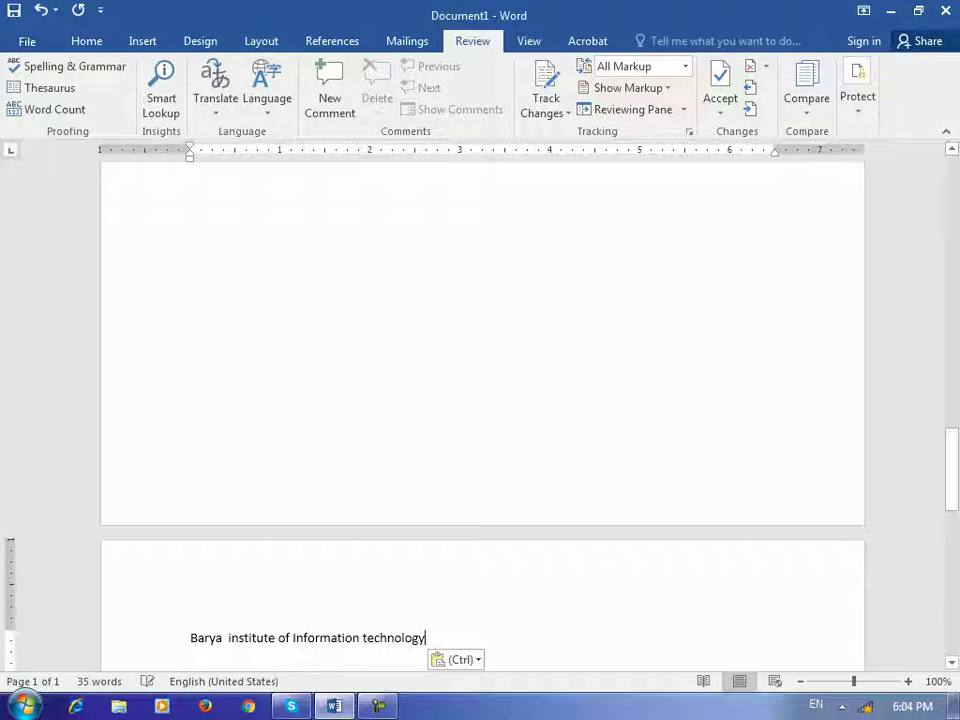
key("ctrl+v")
key("Return")
key("Return")
scroll(482, 416, "up", 5)
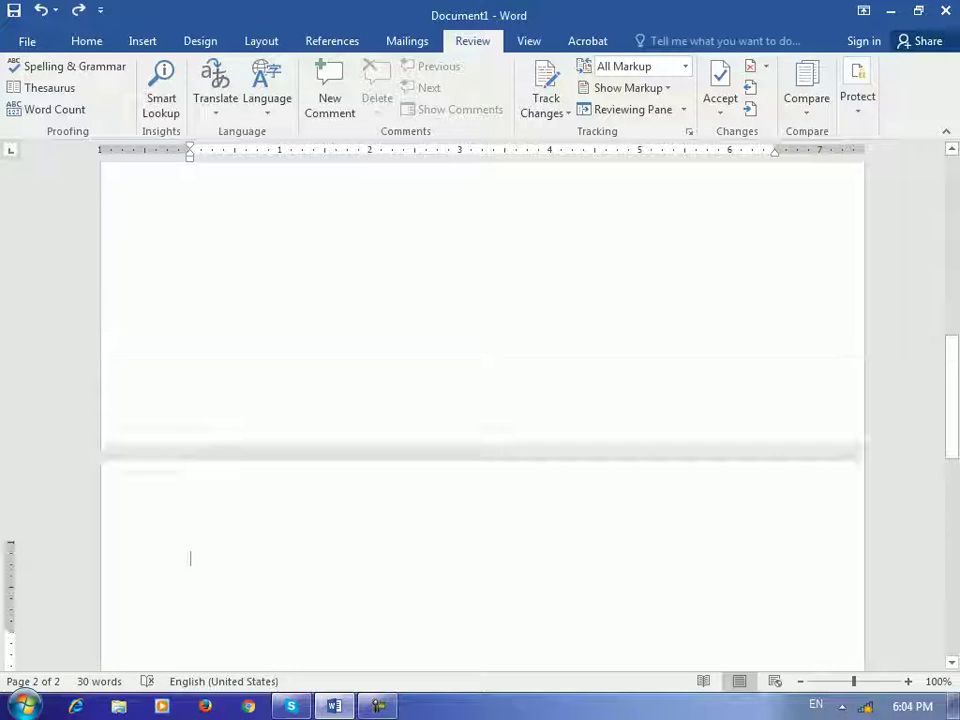
key("BackSpace")
key("BackSpace")
scroll(482, 416, "up", 2)
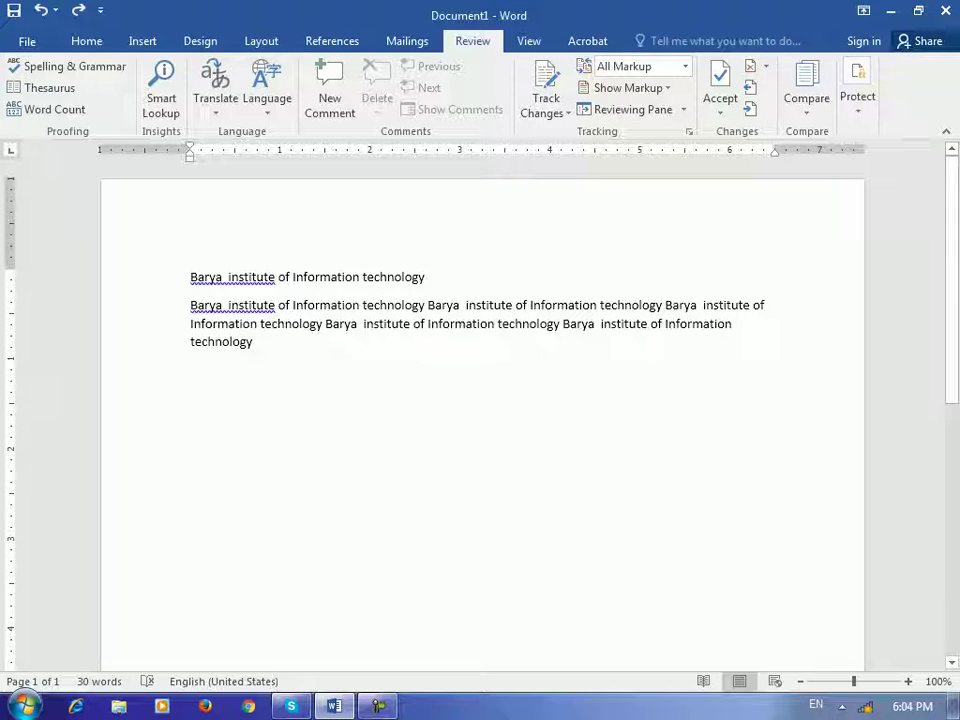
Add one more copy of the line at the end of the second paragraph, followed by a blank line
key("ctrl+v")
key("Escape")
key("Return")
key("Return")
Fill a third paragraph below the blank line with nine pasted copies of the line, ending in an extra "v"
key("ctrl+v")
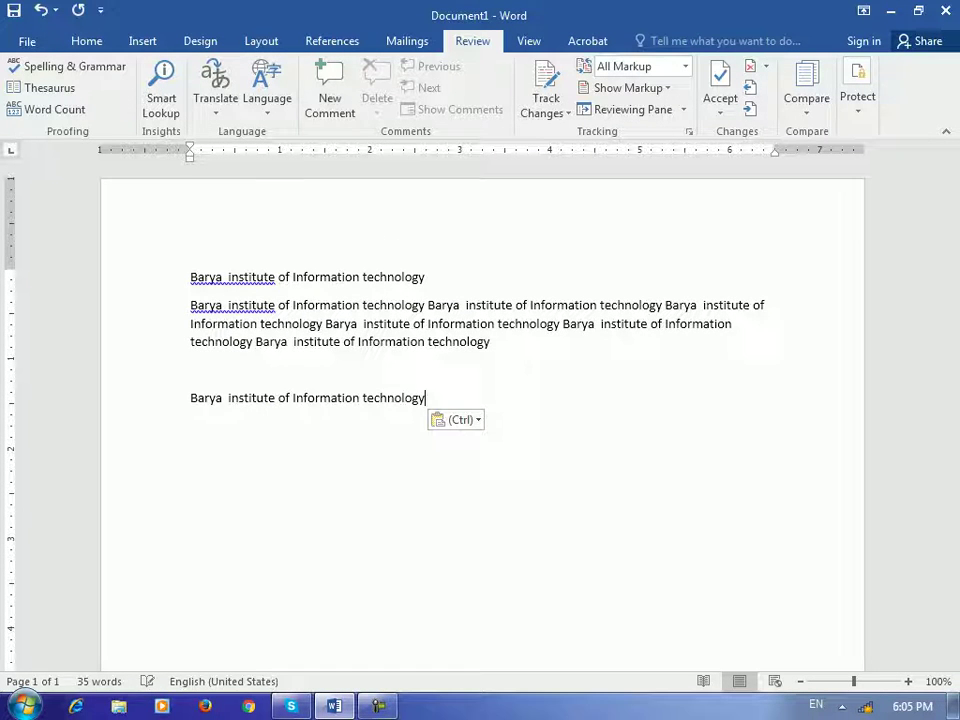
key("ctrl+v")
key("ctrl+v")
key("ctrl+v")
key("ctrl+v")
key("ctrl+v")
key("ctrl+v")
key("ctrl+v")
key("ctrl+v")
type("y")
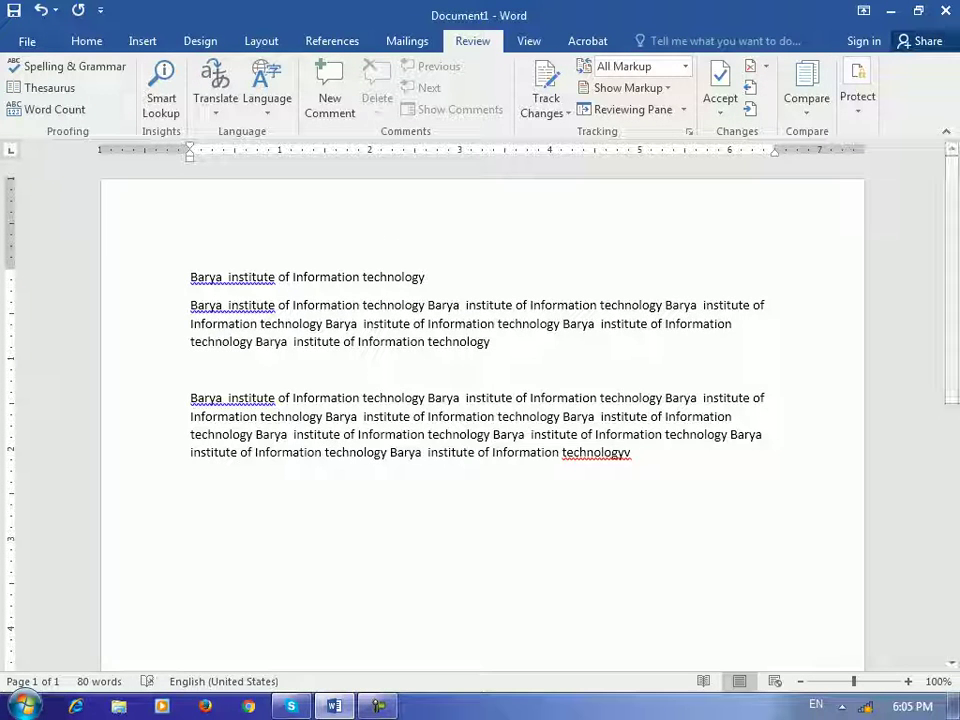
Open the Restrict Editing settings and limit formatting to a selection of styles
left_click(857, 92)
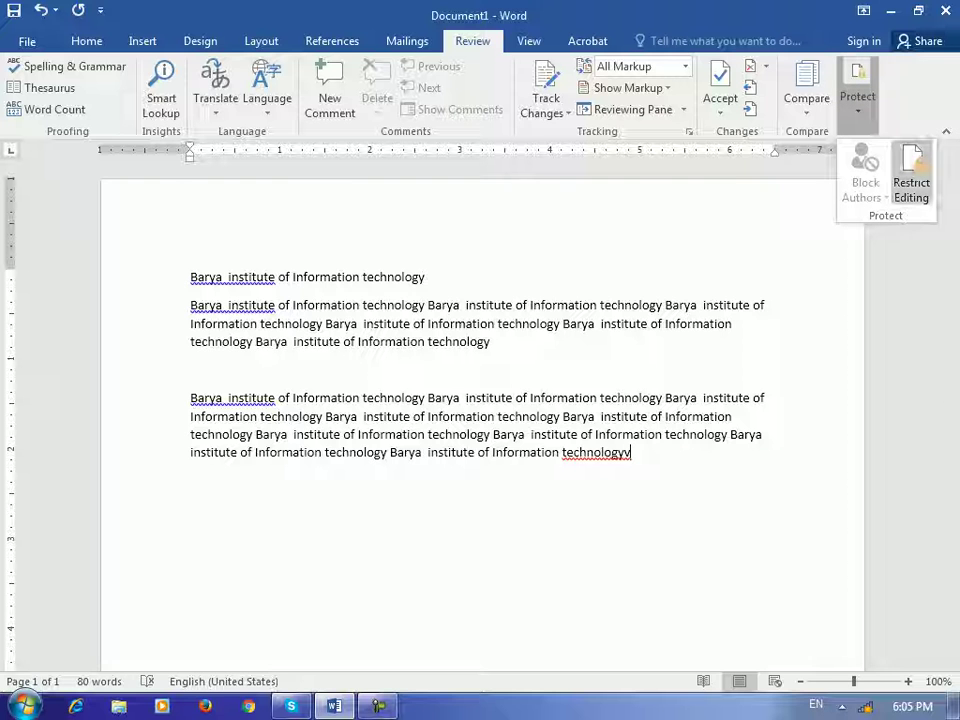
left_click(912, 175)
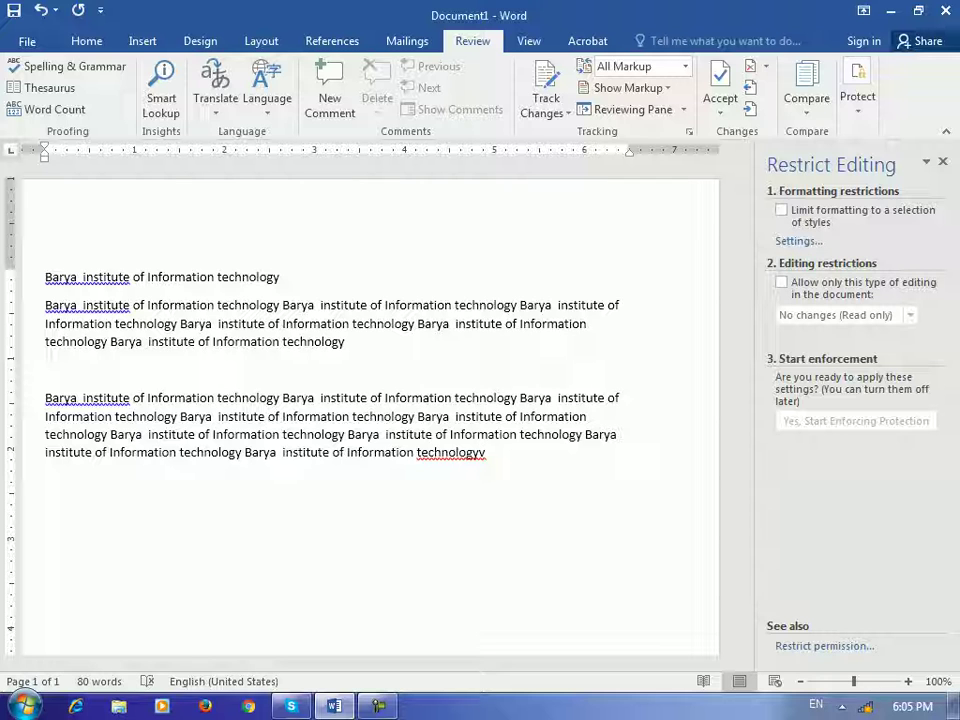
left_click(782, 210)
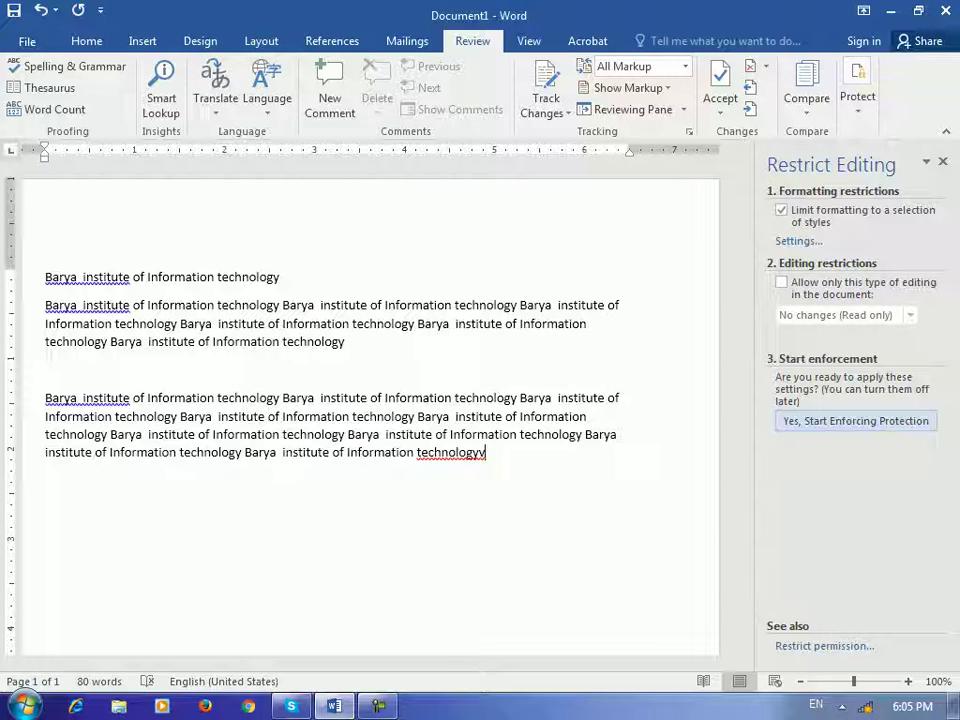
Start enforcing the formatting protection, entering and confirming a protection password
left_click(855, 421)
type("1")
key("Tab")
type("1")
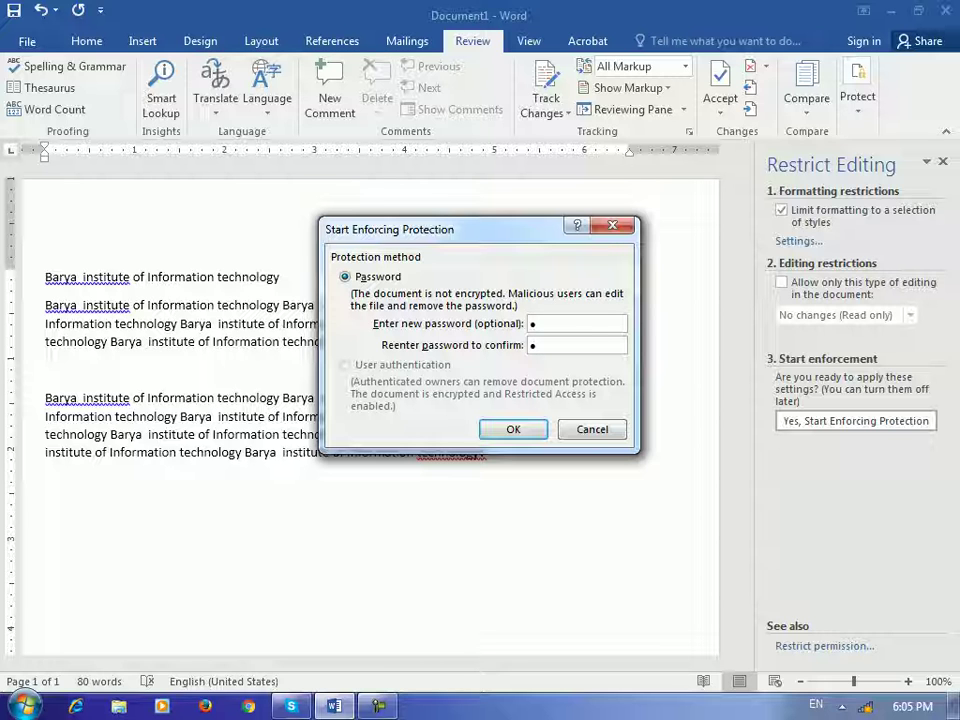
key("Return")
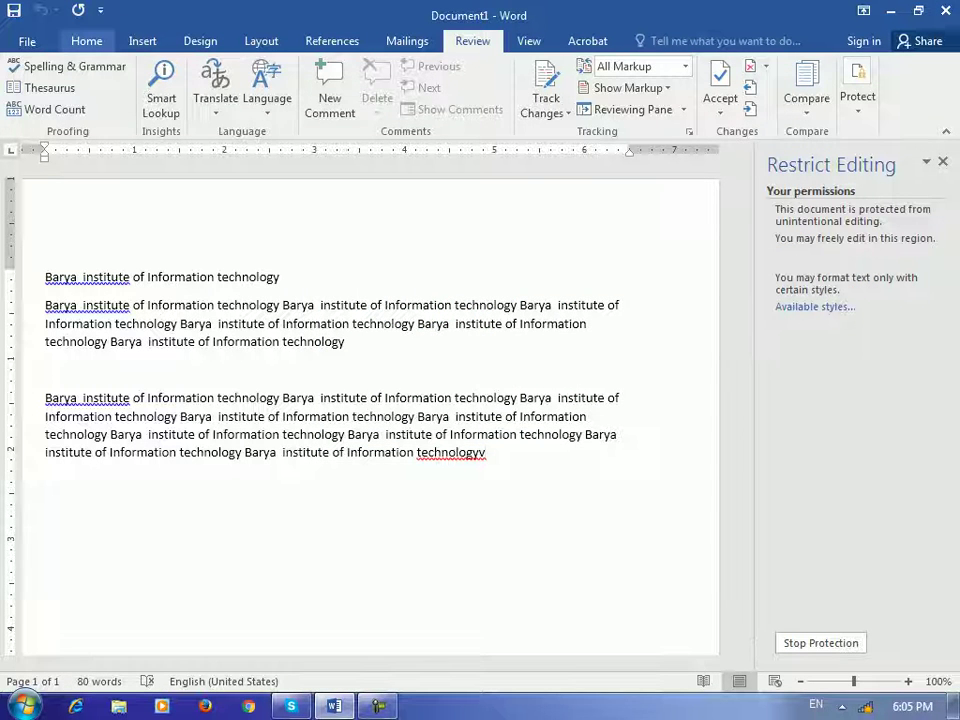
Check which text formatting commands are available in the protected document and stop the protection by entering its password
left_click(87, 41)
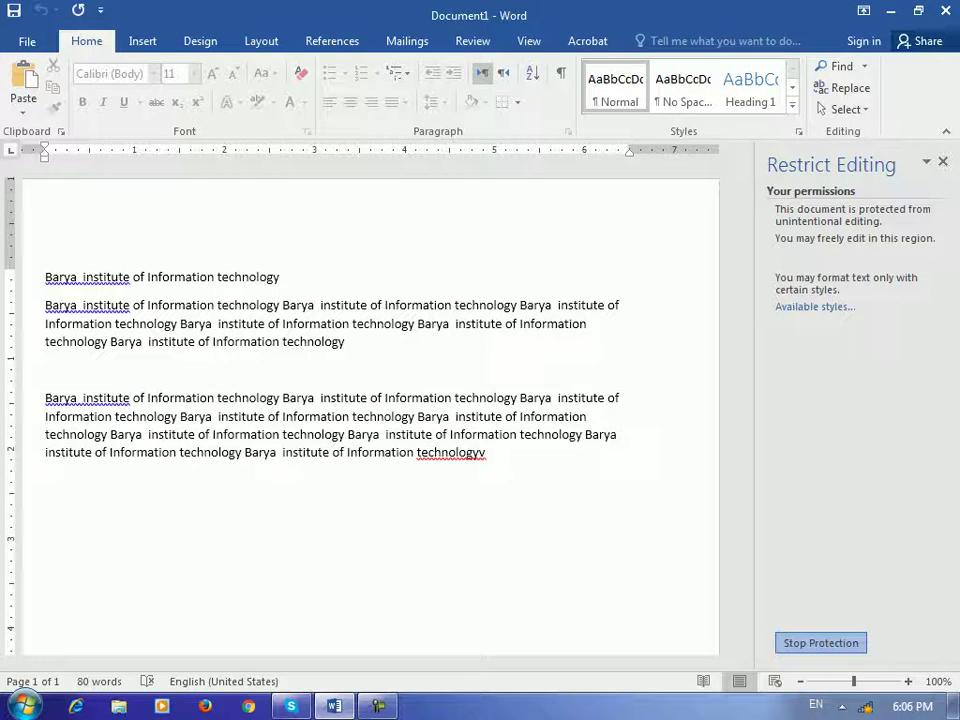
left_click(820, 643)
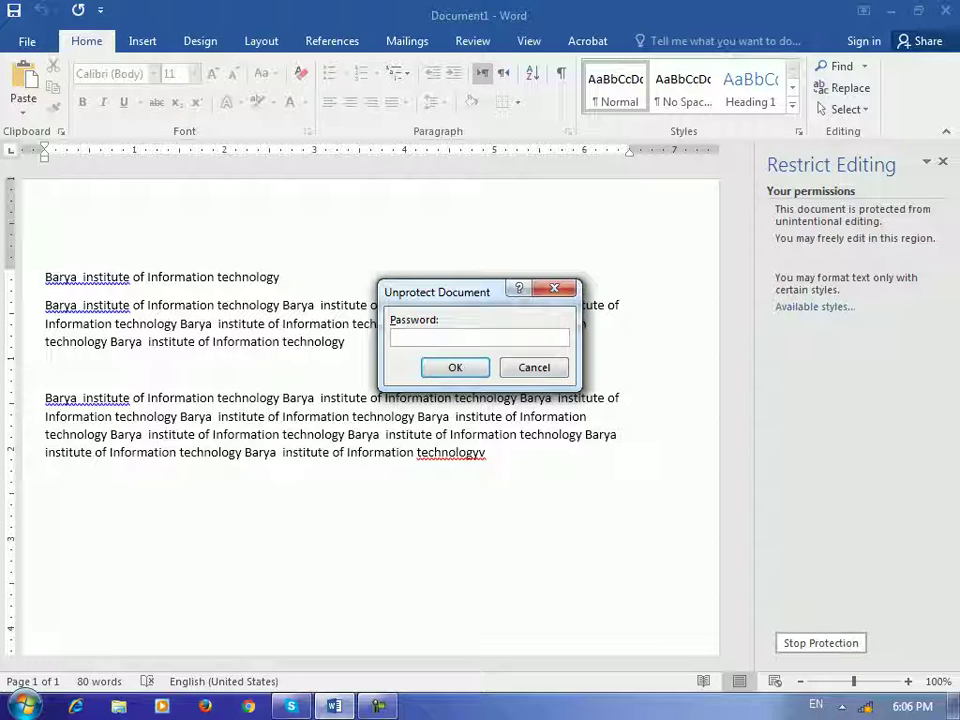
type("1")
key("Return")
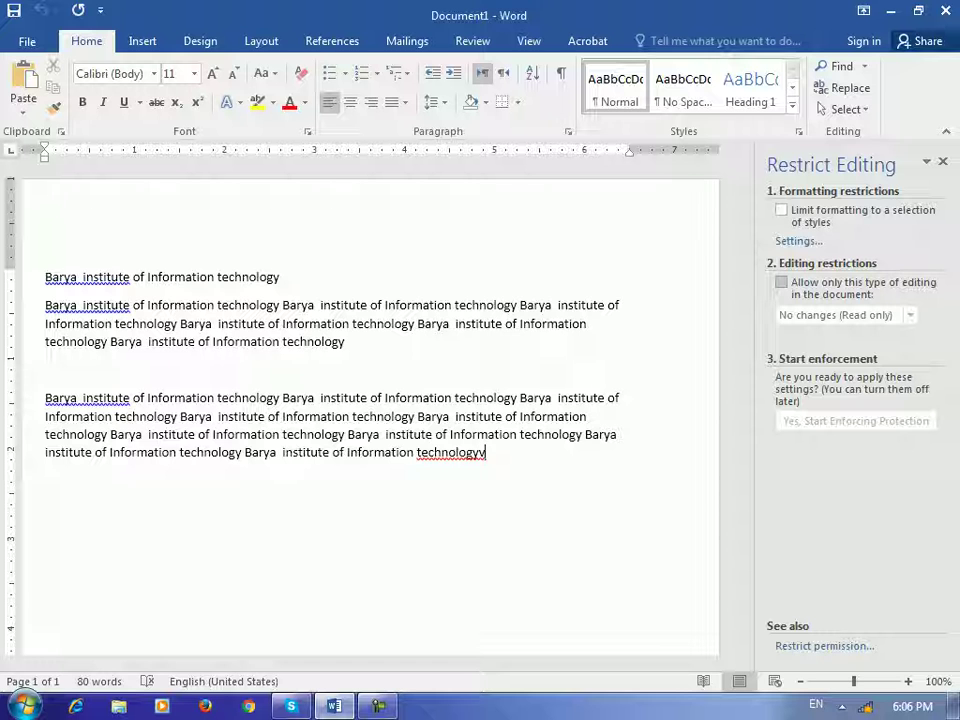
Turn on the editing restriction and allow only "No changes (Read only)" in the document
left_click(781, 282)
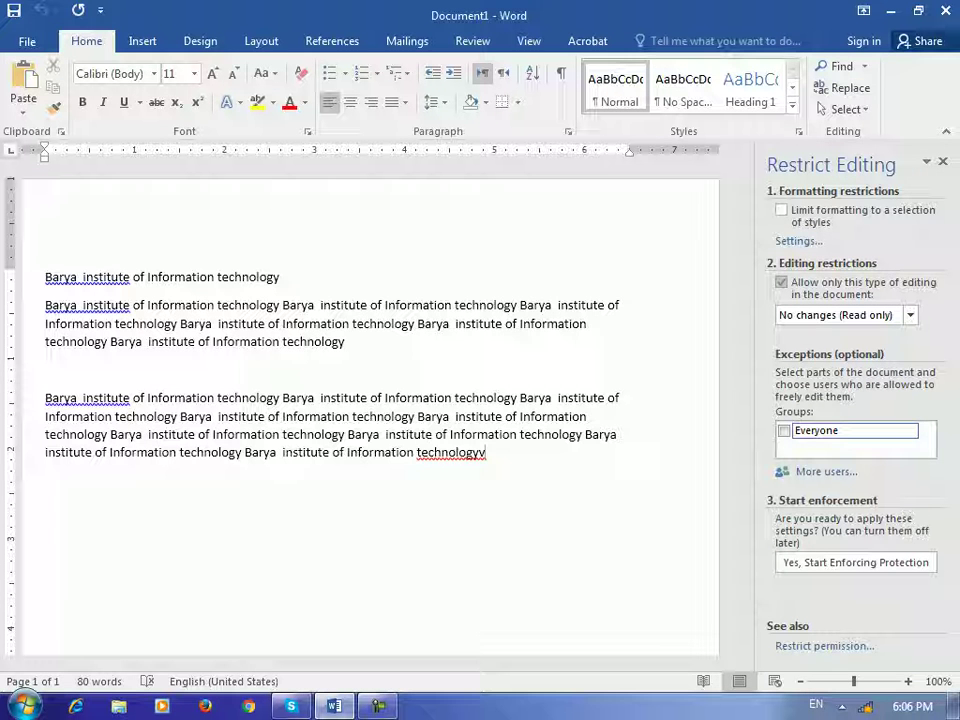
left_click(910, 315)
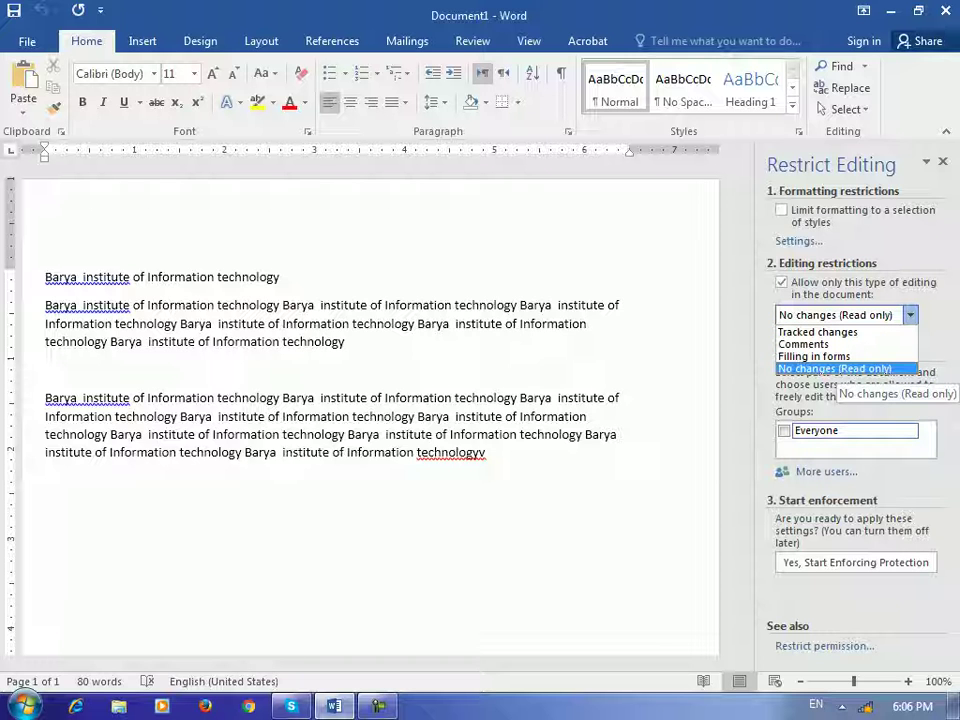
left_click(838, 369)
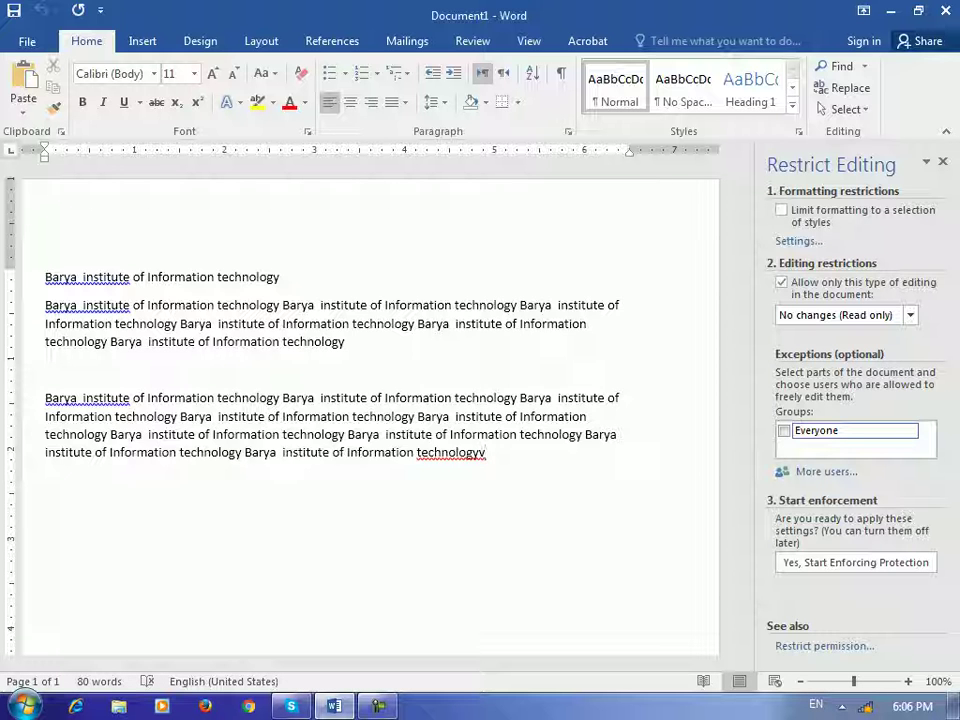
Enforce the read-only restriction, entering and confirming the protection password
left_click(855, 562)
type("1")
key("Tab")
type("1")
key("Return")
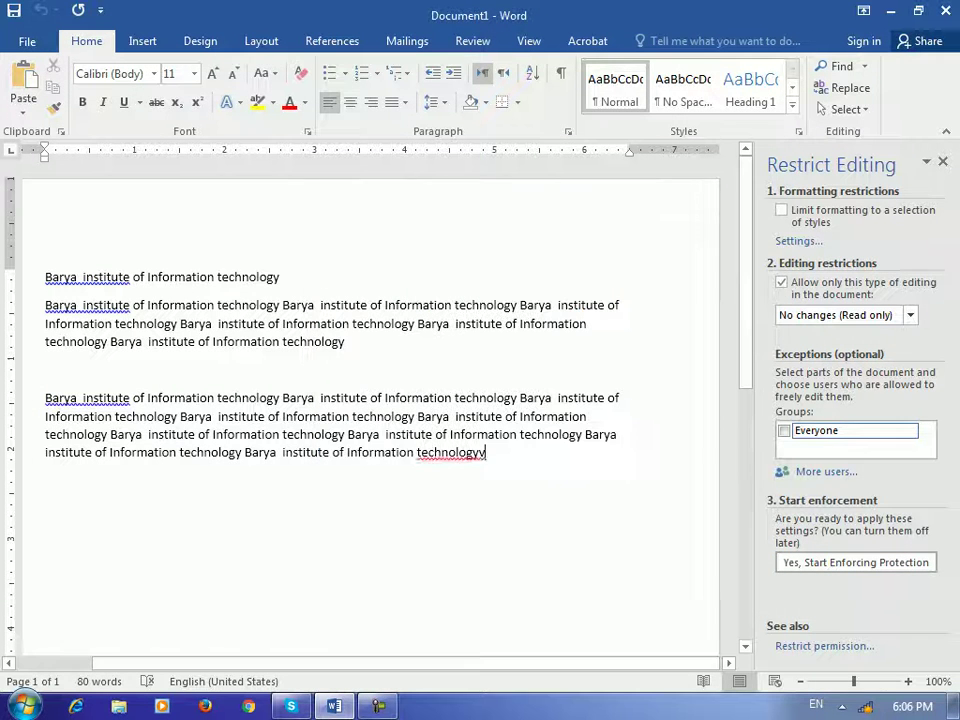
Try to delete text in the read-only document, including the selected end of the second paragraph
key("BackSpace")
key("BackSpace")
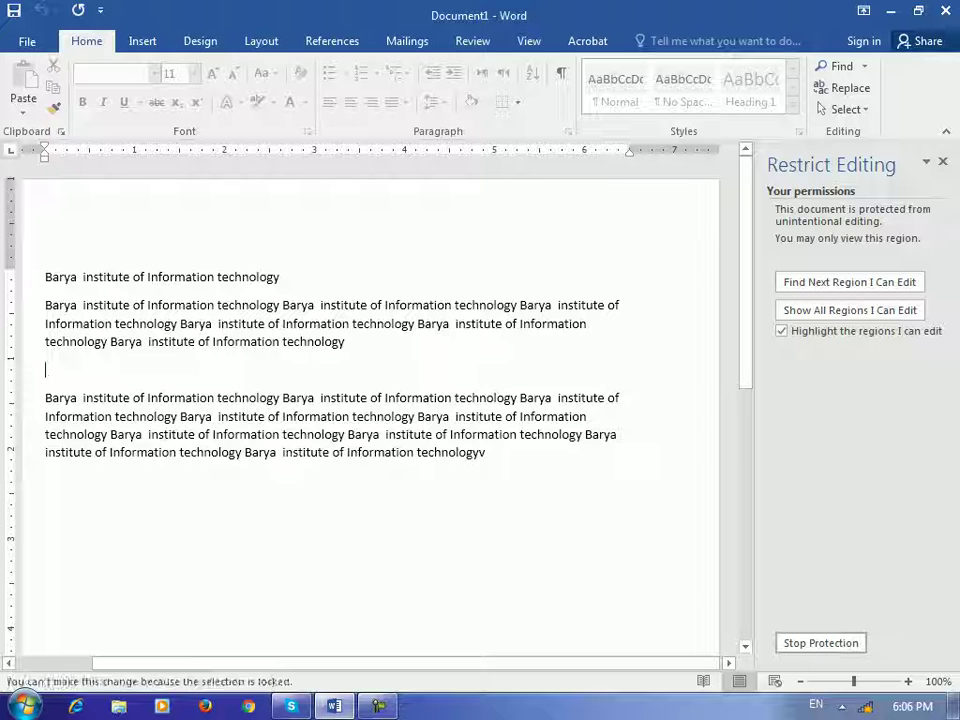
left_click_drag(345, 343, 286, 325)
key("BackSpace")
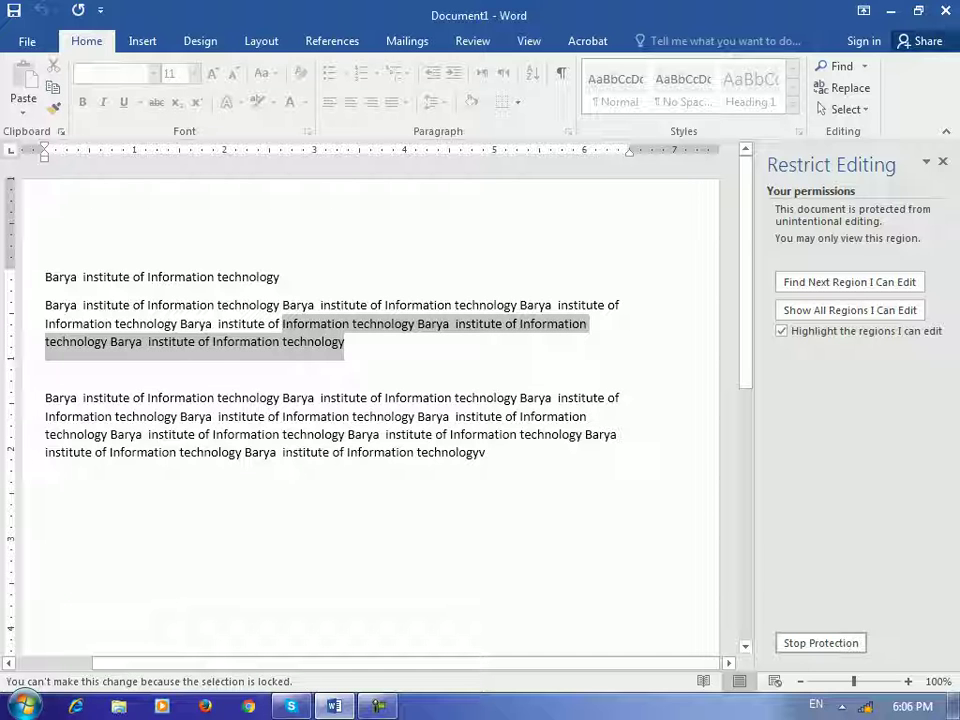
left_click(47, 369)
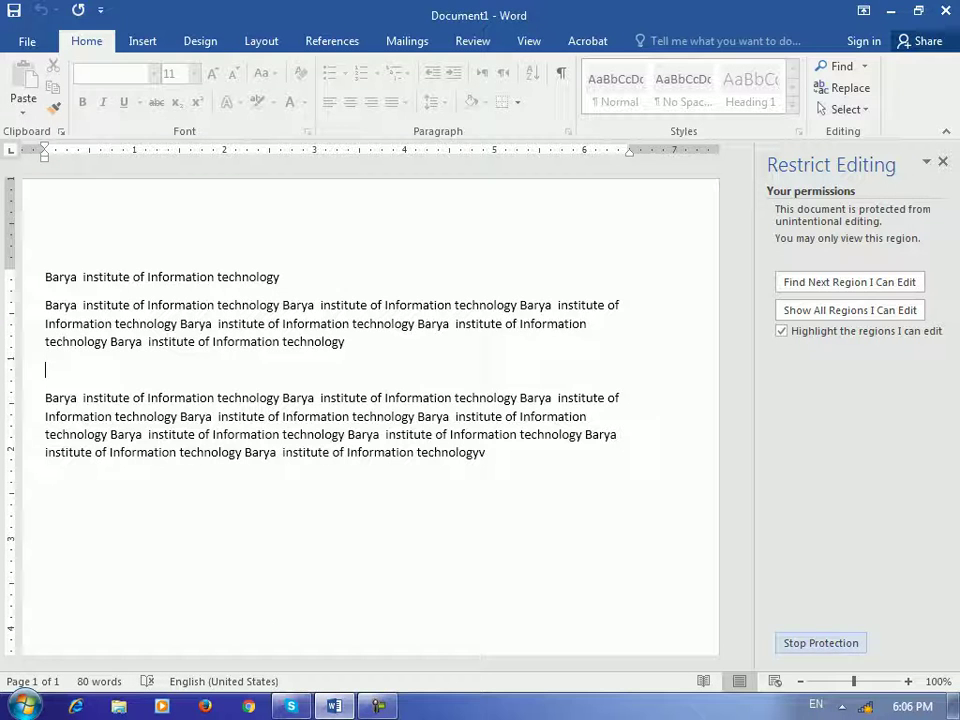
Lift the read-only protection by entering the protection password
left_click(820, 643)
type("1")
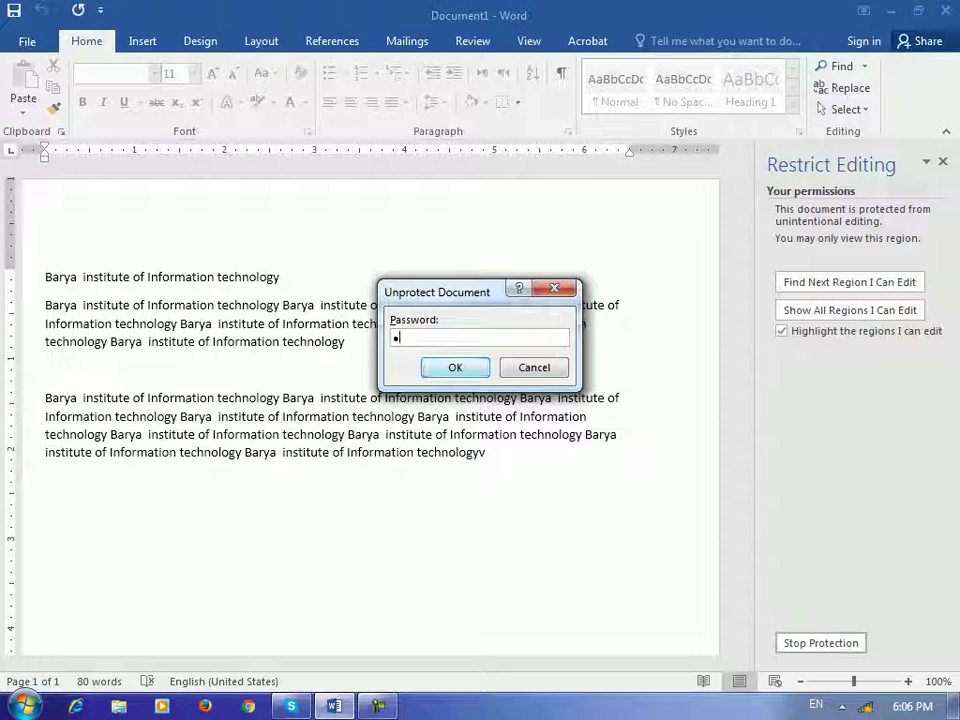
key("Return")
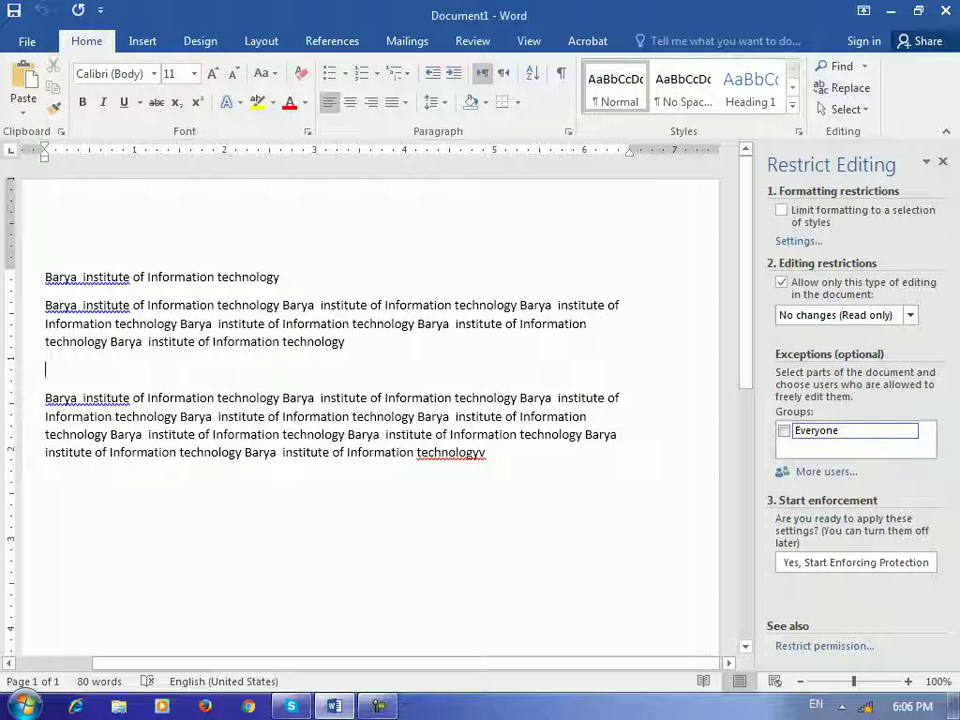
Set the allowed editing type to "Tracked changes" and enforce it, entering and confirming the protection password
left_click(910, 315)
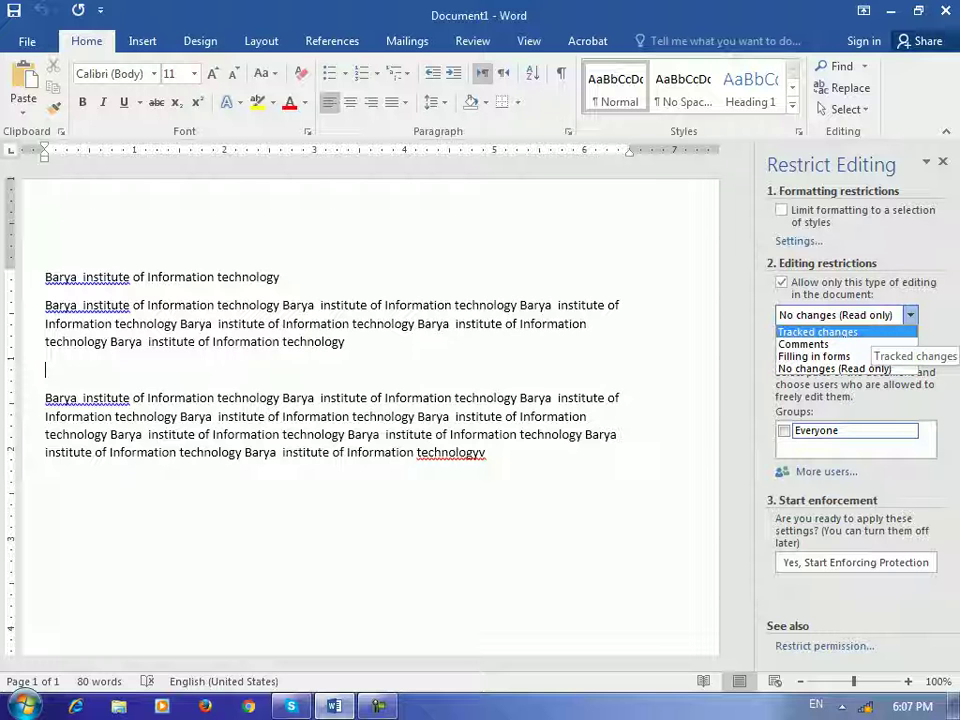
left_click(817, 331)
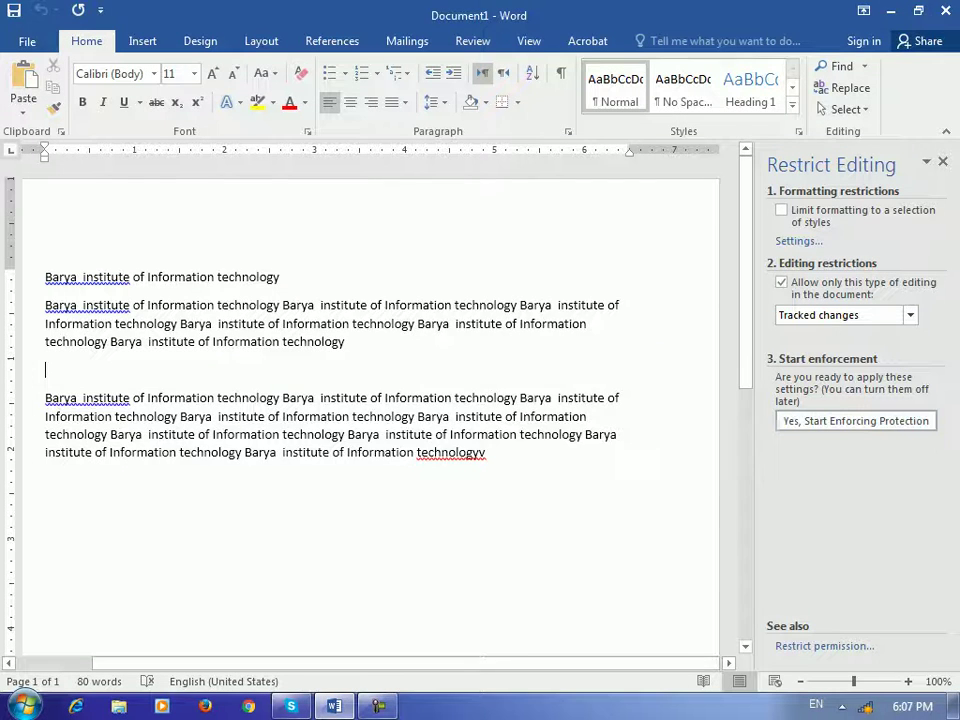
left_click(856, 421)
type("11")
key("Return")
Enter "Sfsdf" and "sdf" on separate lines between the two long paragraphs and delete roughly the second half of the second paragraph
type("sfsdf")
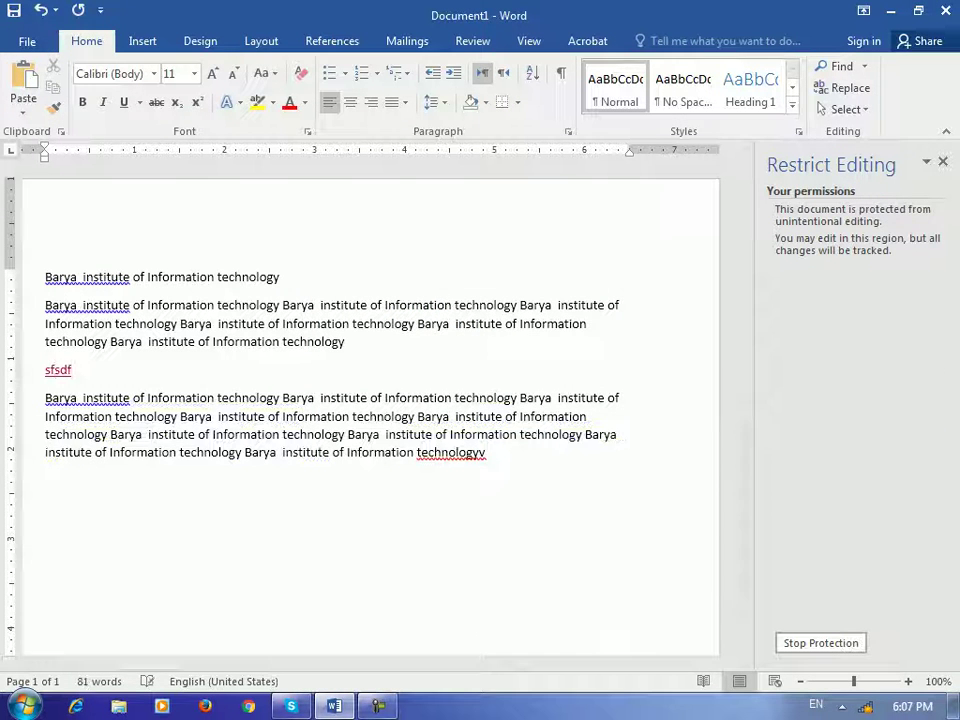
key("Return")
type("sdf")
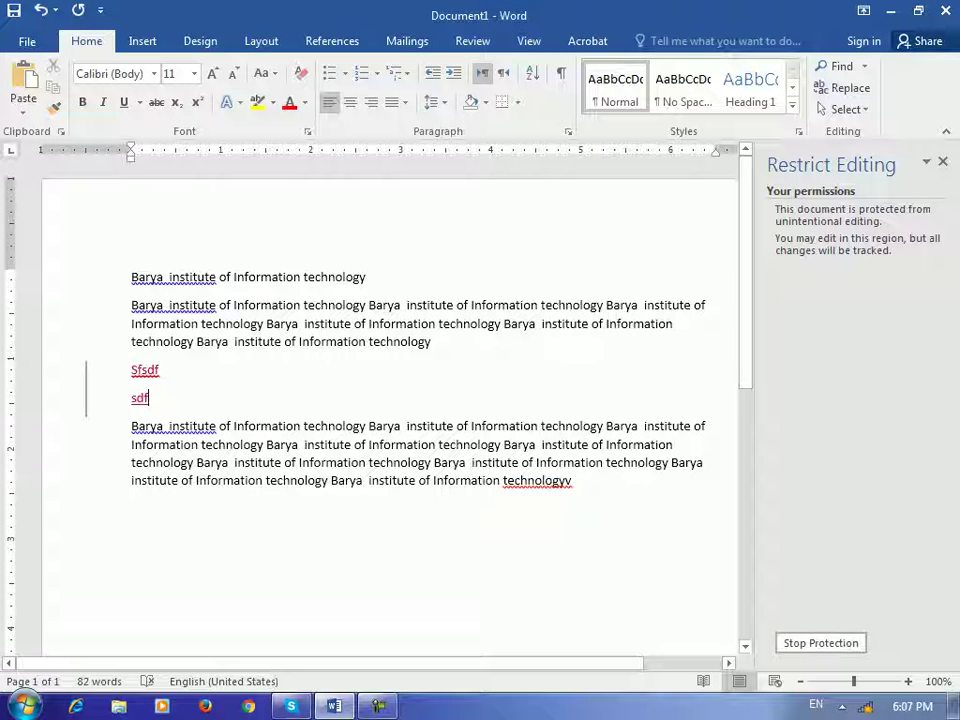
left_click_drag(431, 341, 407, 323)
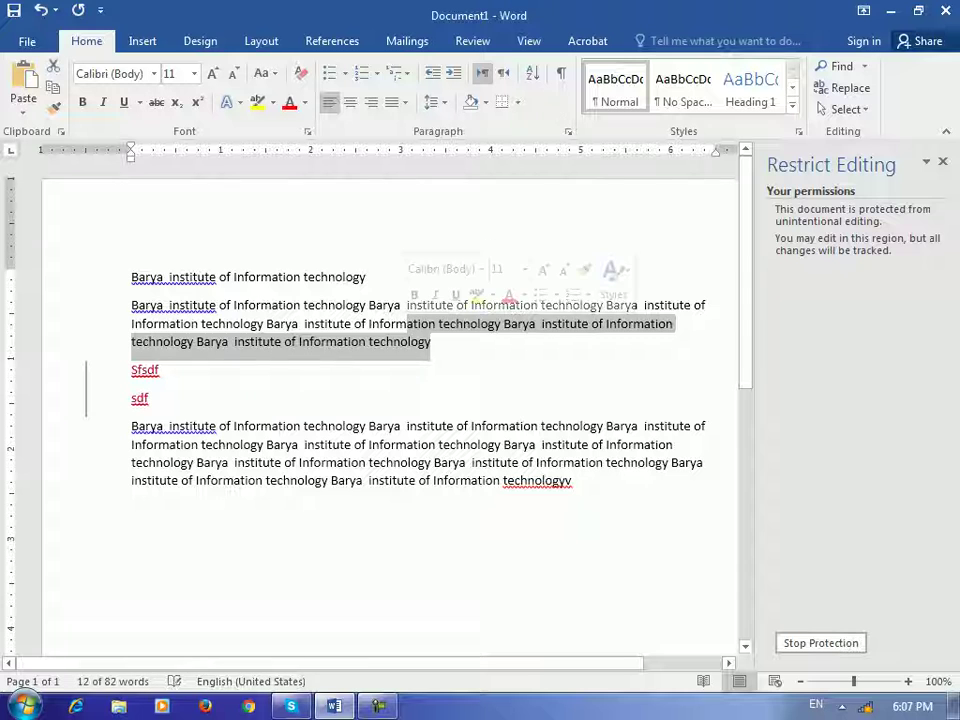
key("Delete")
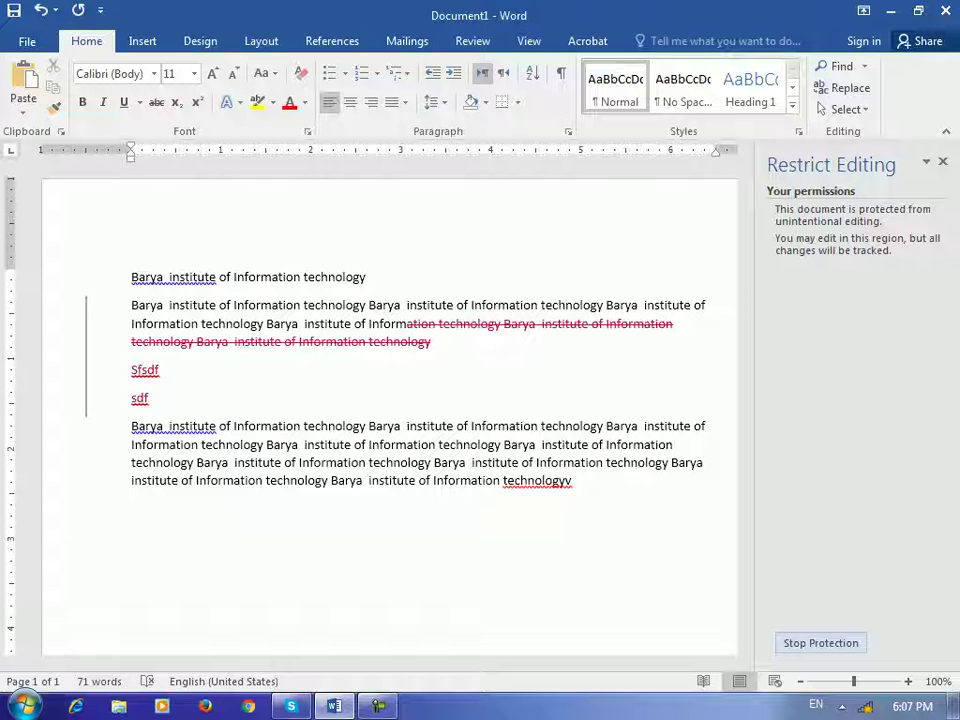
Stop the tracked-changes protection by entering the protection password
left_click(820, 643)
type("1")
key("Return")
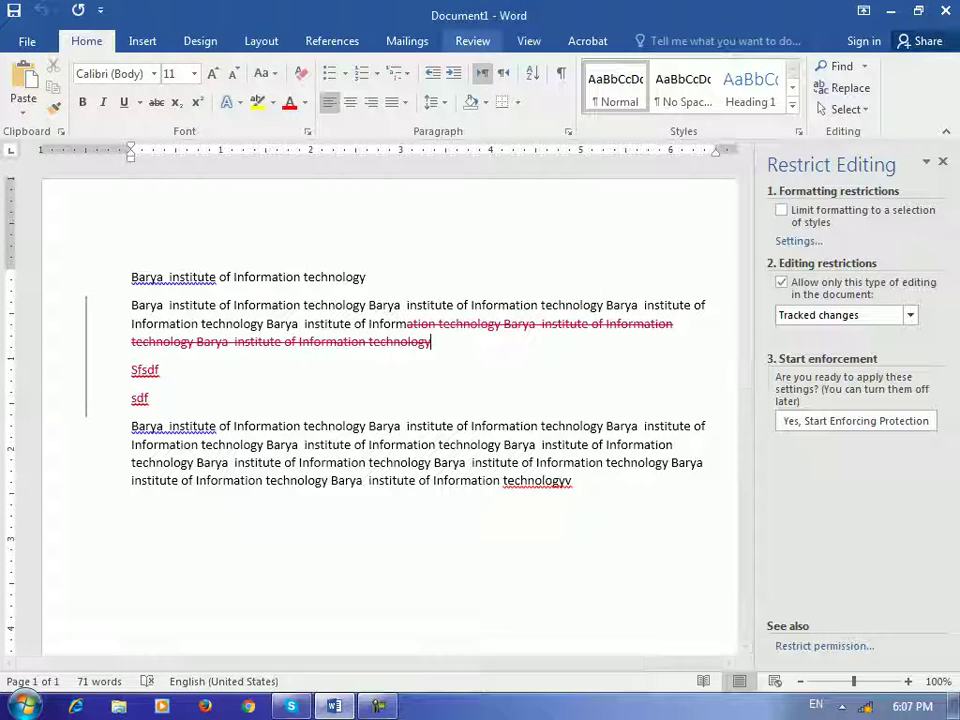
Reject all tracked changes in the document
left_click(472, 41)
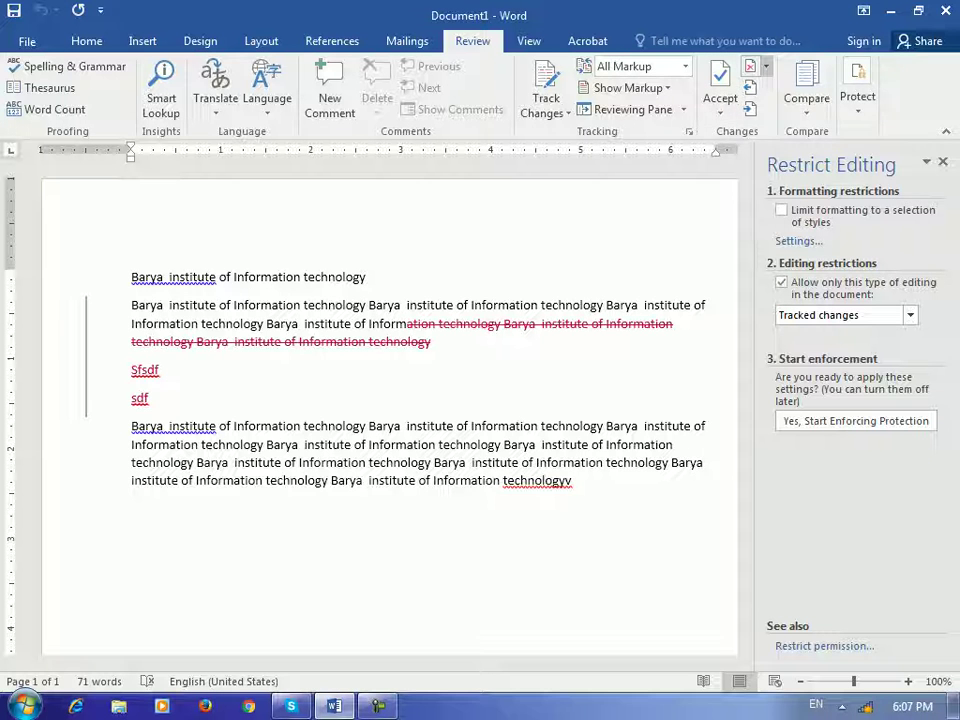
left_click(765, 66)
left_click(794, 157)
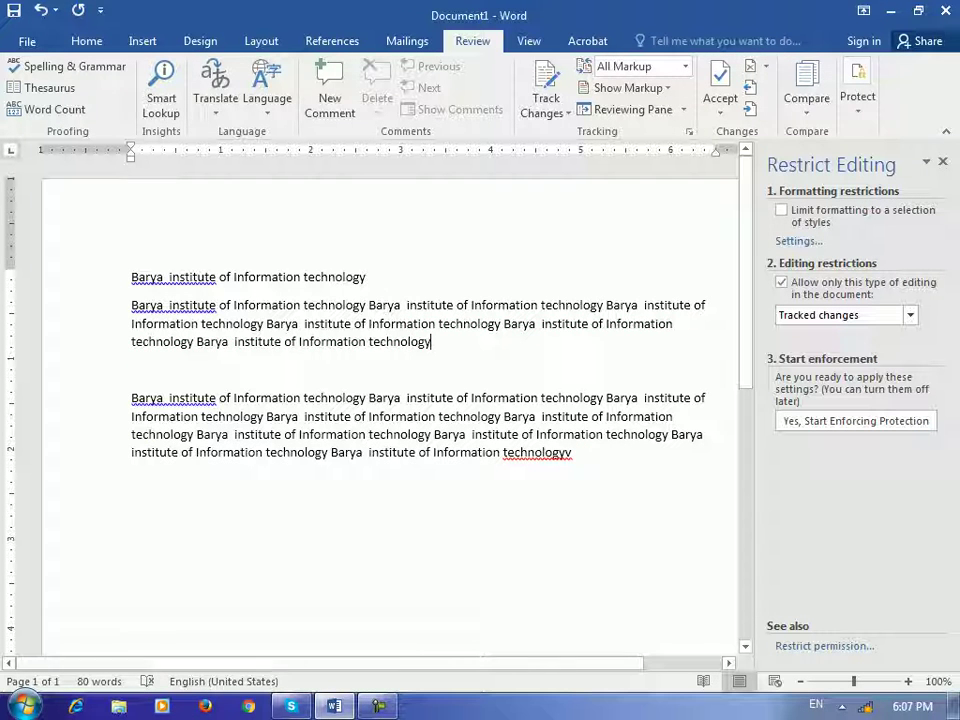
Set the allowed editing type to "Comments" and enforce the protection, entering and confirming the protection password
left_click(910, 315)
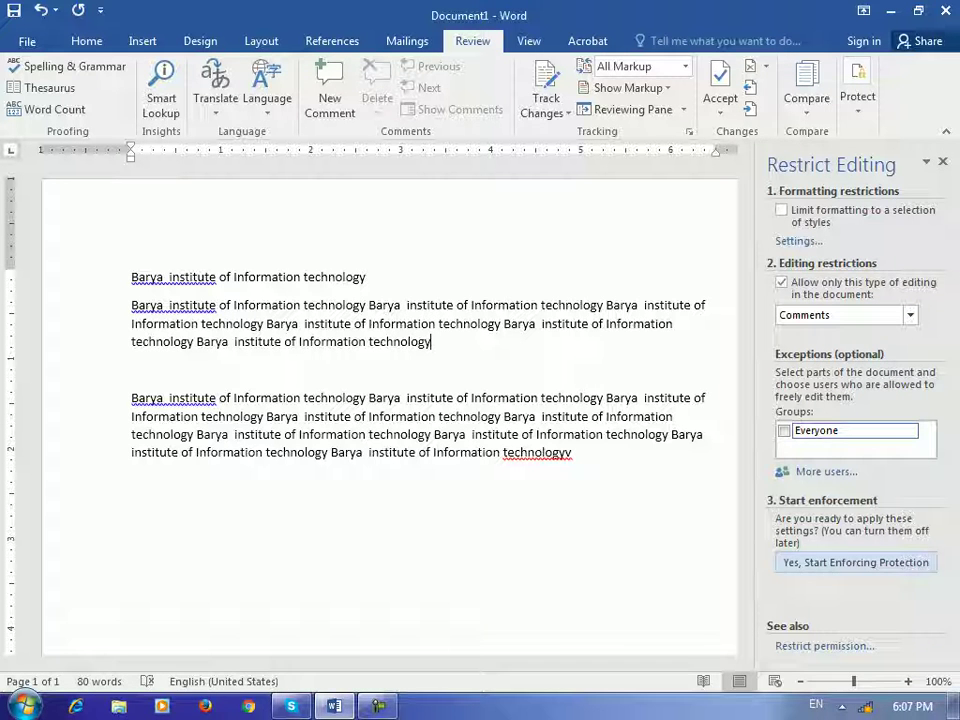
left_click(855, 562)
type("1")
key("Tab")
type("1")
key("Return")
Try to delete the end of the first long paragraph while only comments are allowed
key("BackSpace")
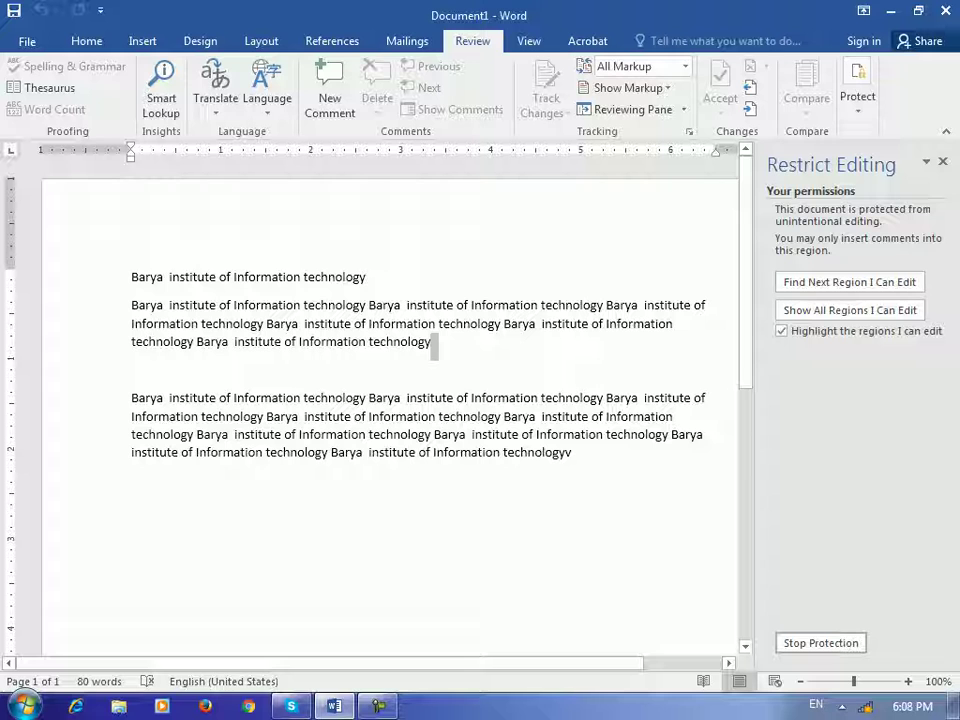
key("BackSpace")
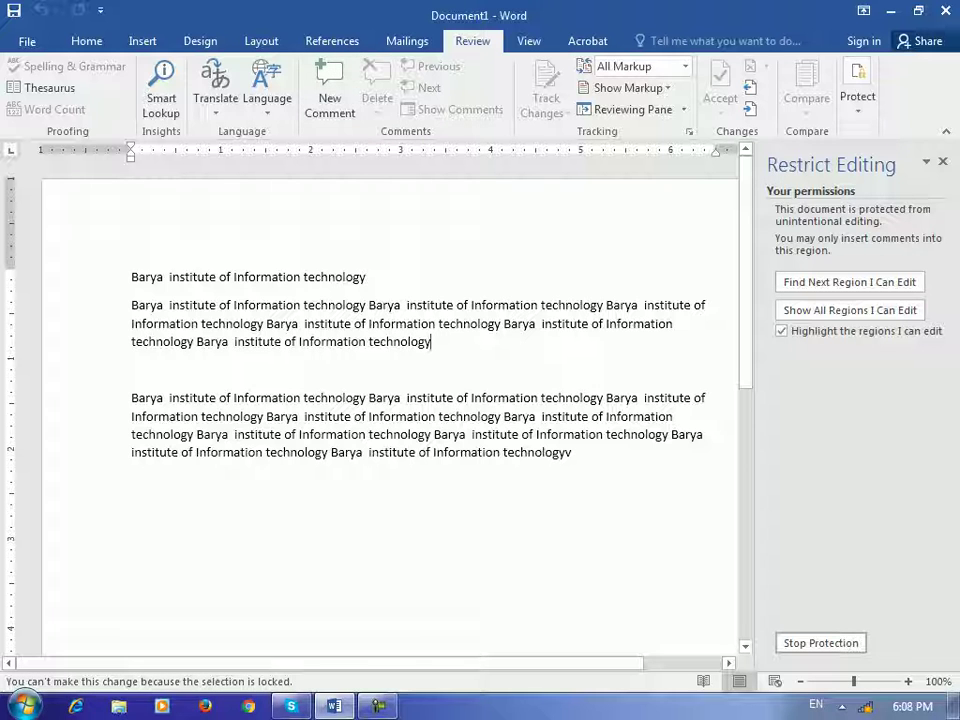
left_click_drag(431, 341, 303, 323)
key("BackSpace")
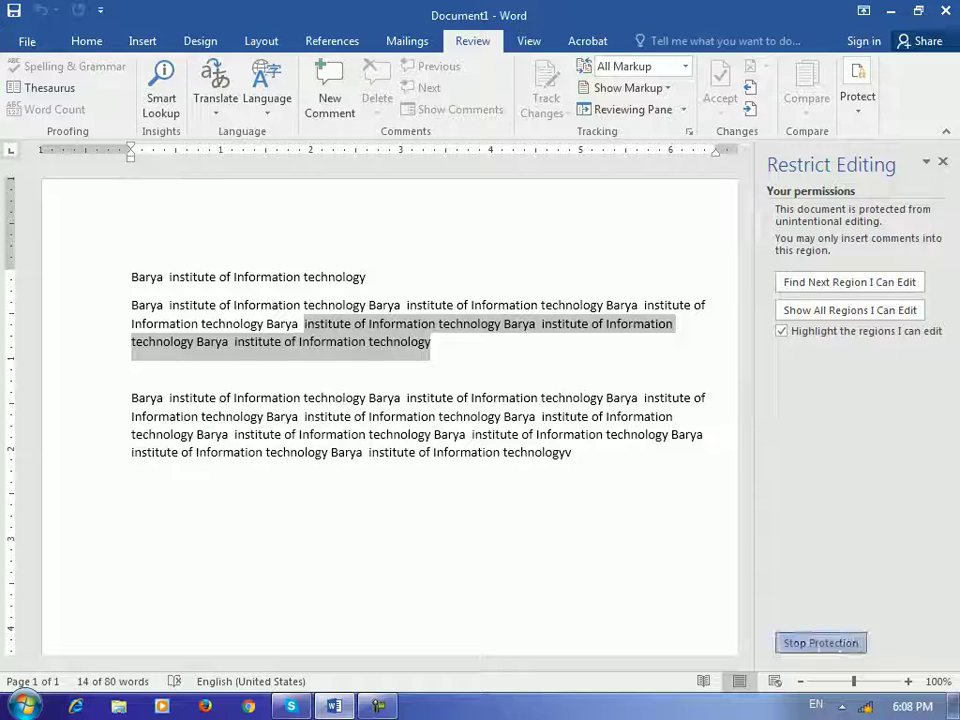
Stop the comments-only protection by entering the protection password
left_click(820, 643)
type("1")
key("Return")
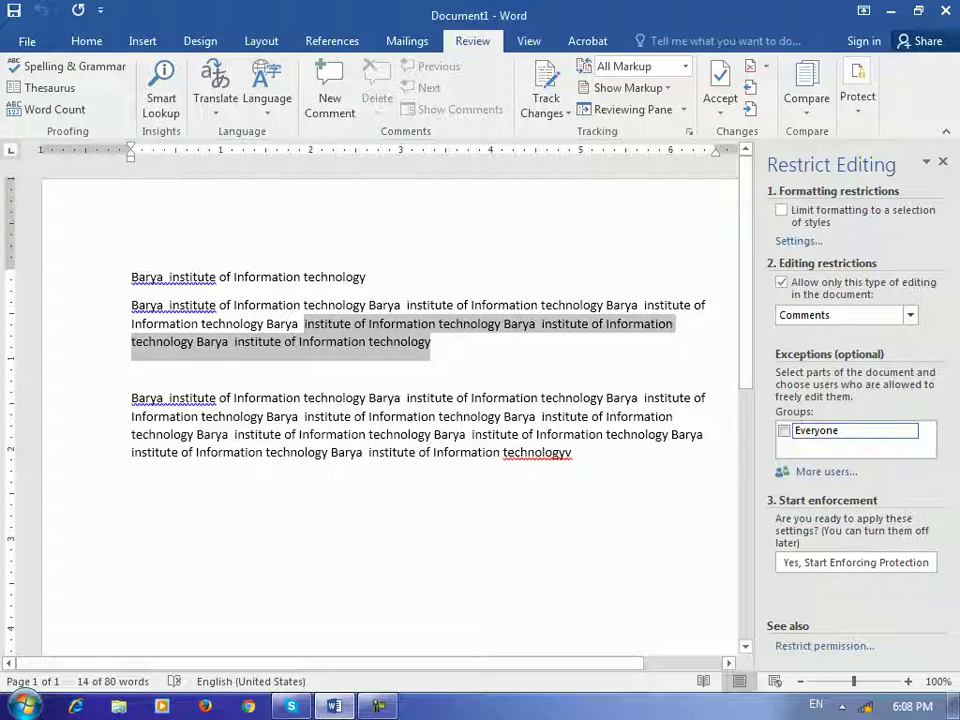
left_click(132, 370)
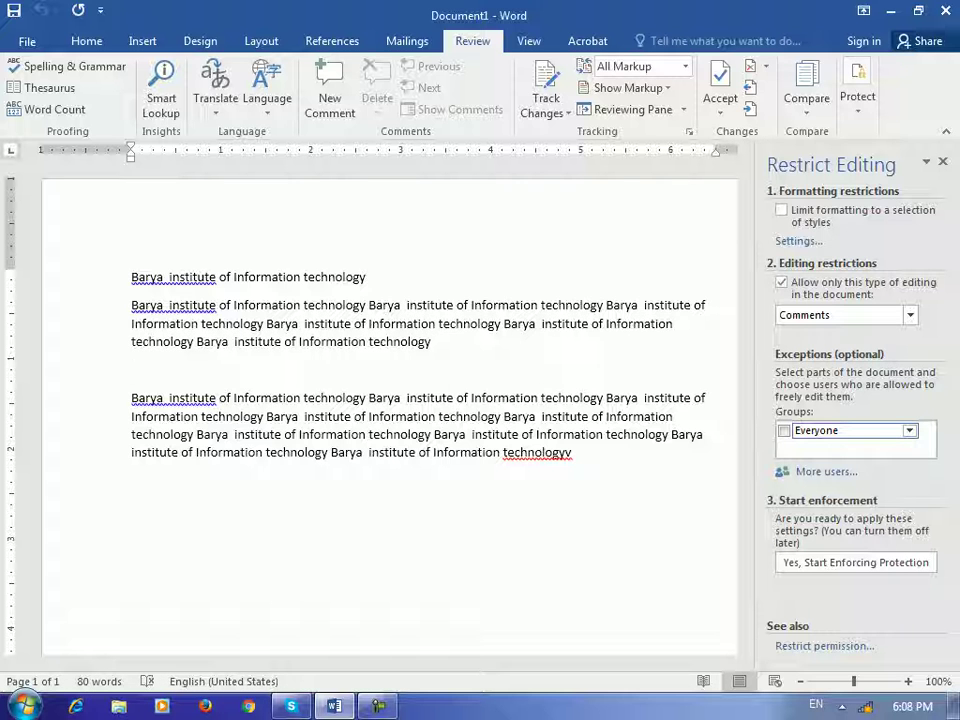
left_click(785, 431)
left_click(129, 369)
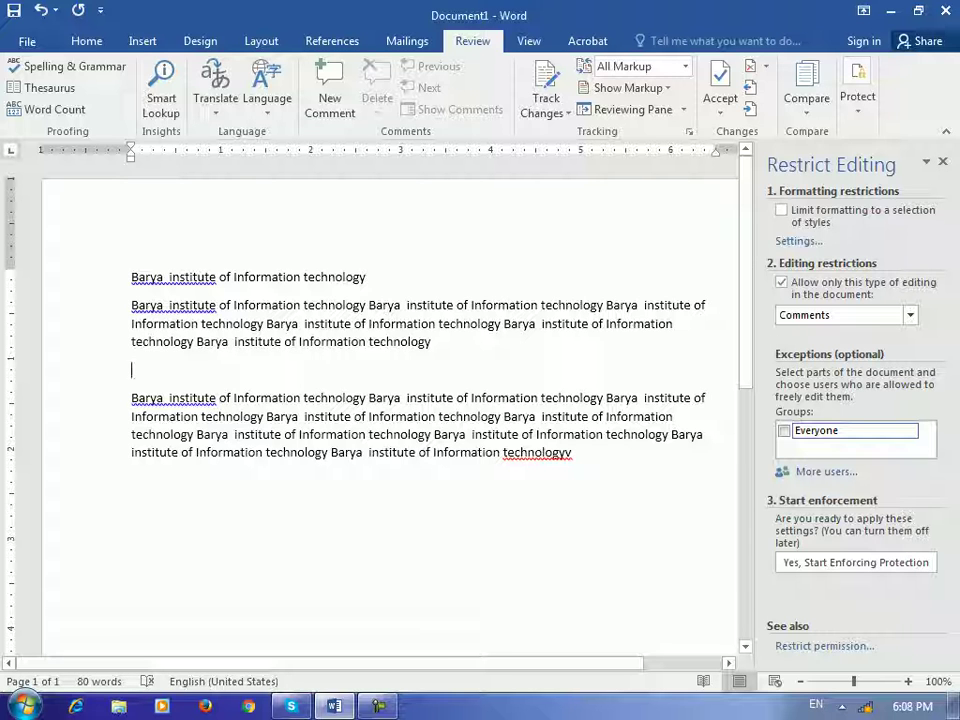
Close the Restrict Editing pane and bring up the document view options
left_click(529, 41)
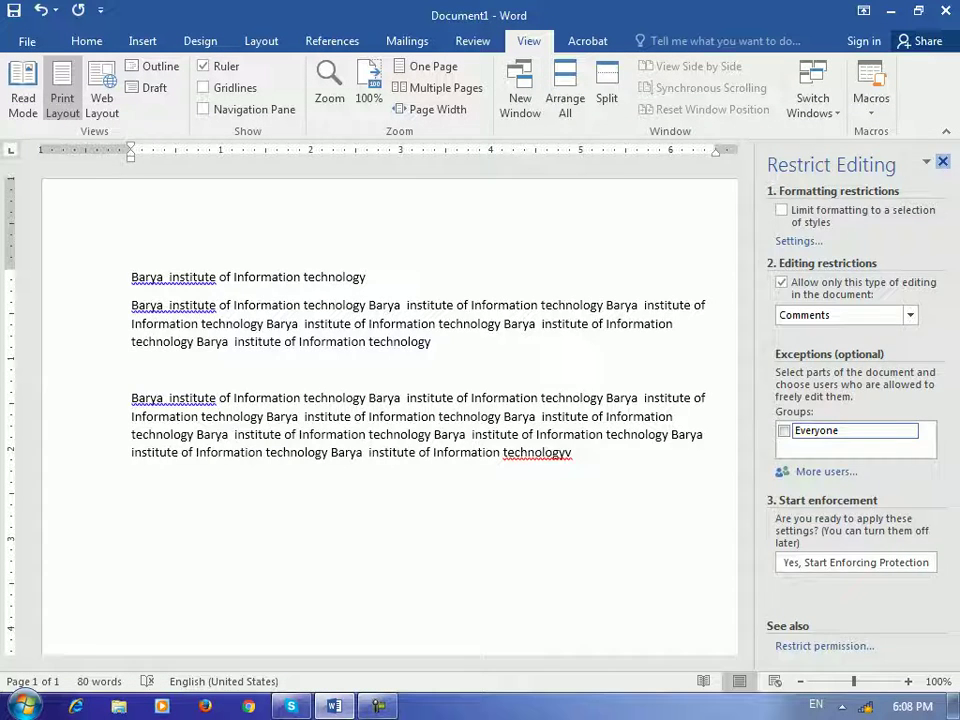
left_click(943, 162)
scroll(480, 400, "down", 1)
scroll(480, 400, "up", 1)
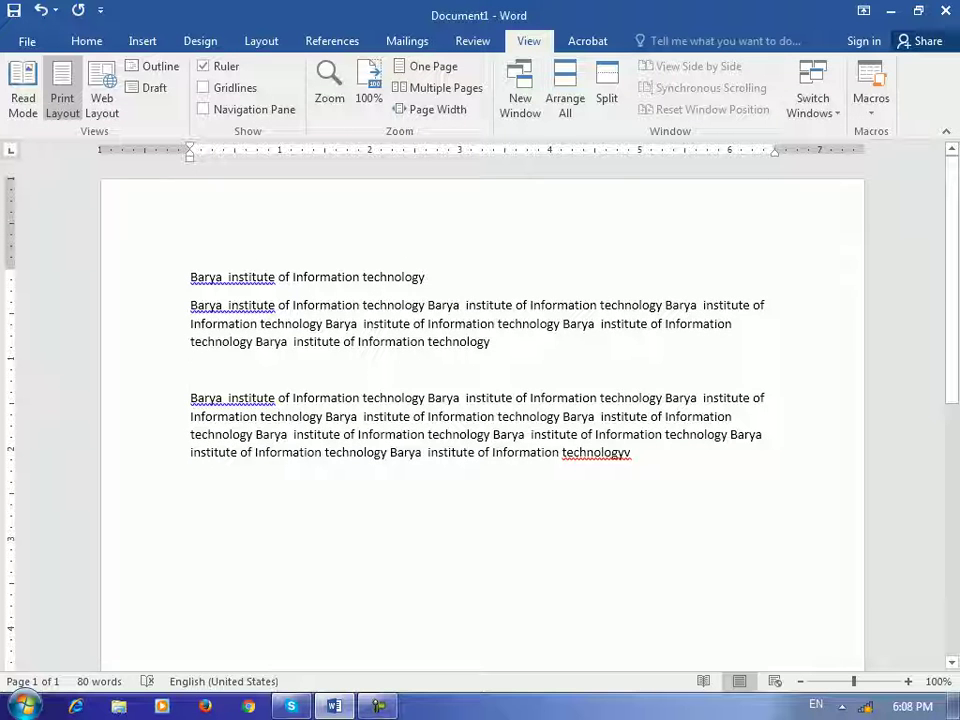
Copy the last long paragraph and paste it onto a new second page and a new third page
left_click_drag(636, 452, 190, 398)
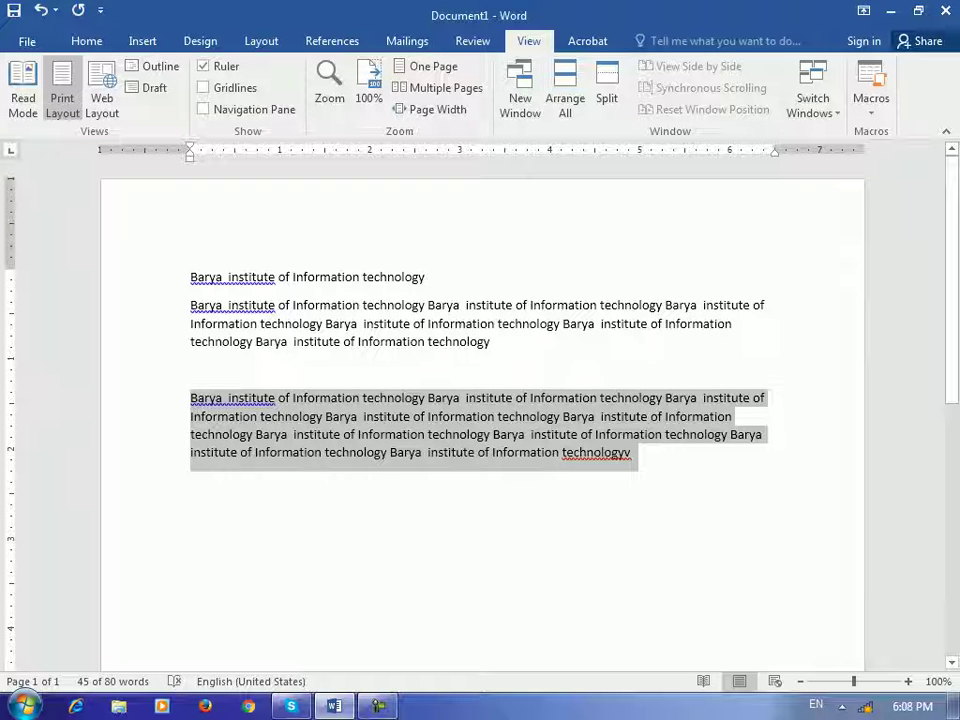
left_click(634, 452)
key("ctrl+Return")
type("Barya  institute of Information technology Barya  institute of Information technology Barya  institute of Information technology Barya  institute of Information technology Barya  institute of Information technology Barya  institute of Information technology Barya  institute of Information technology Barya  institute of Information technology Barya  institute of Information technologyv")
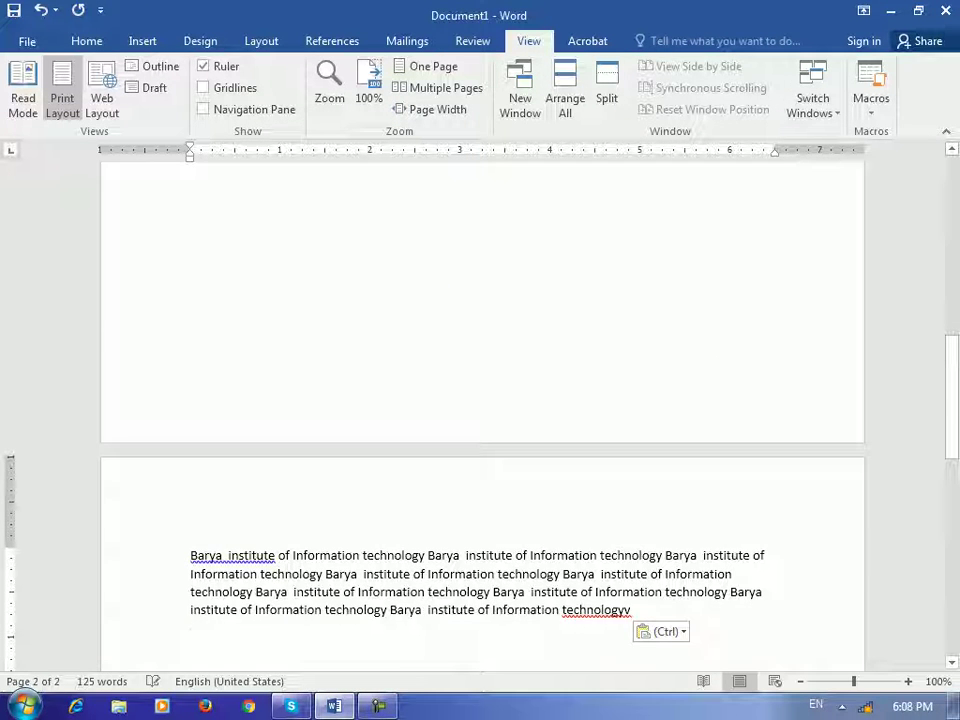
scroll(480, 400, "up", 2)
key("ctrl+Return")
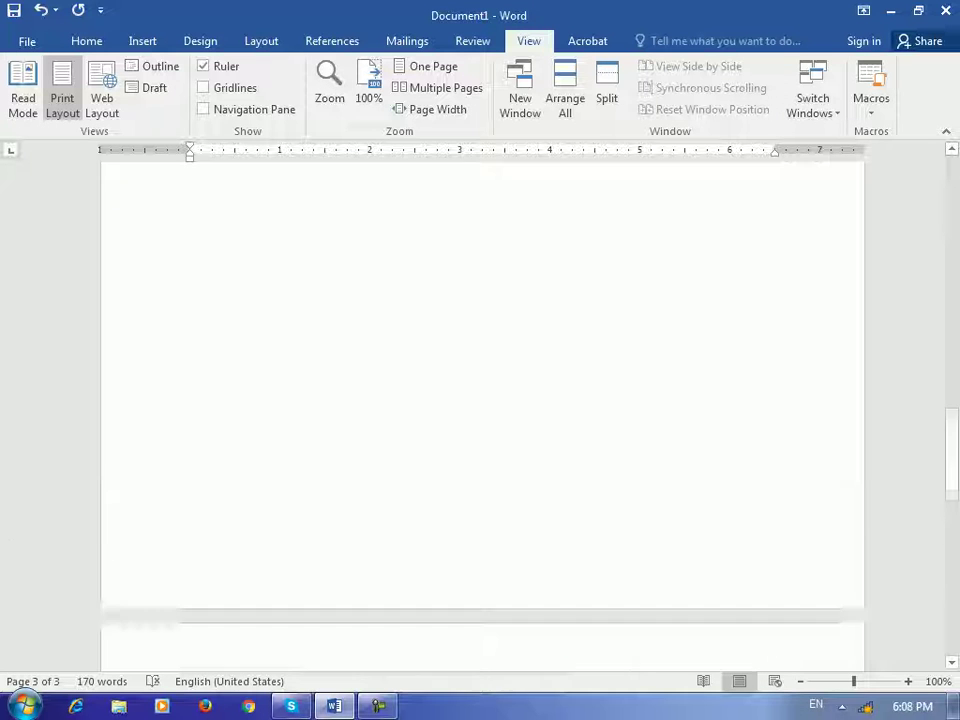
left_click_drag(951, 388, 951, 190)
left_click(190, 370)
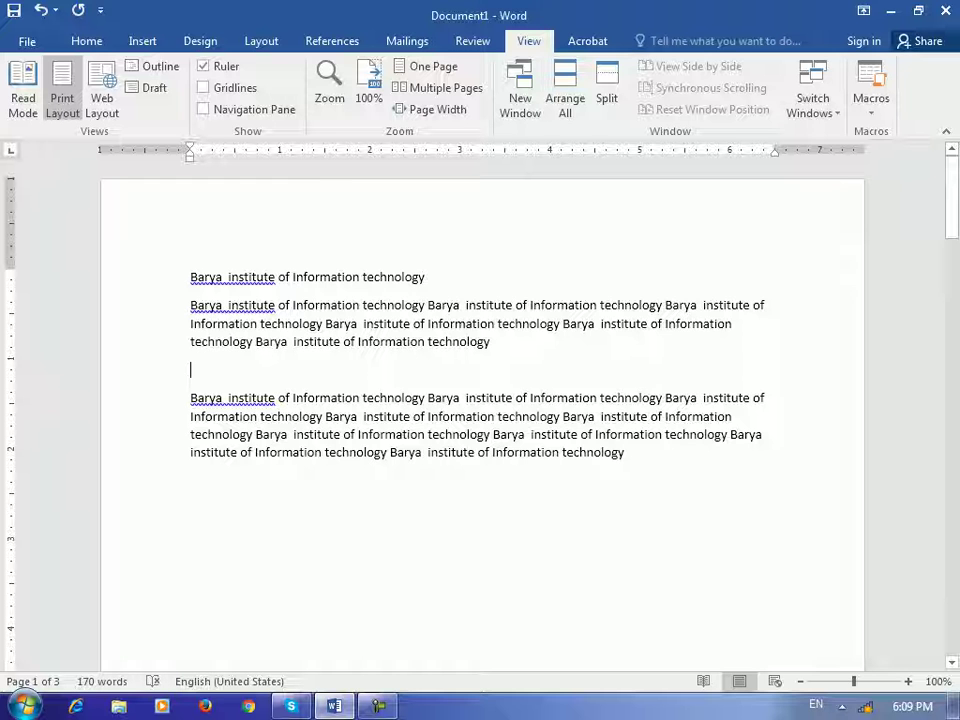
scroll(480, 400, "down", 5)
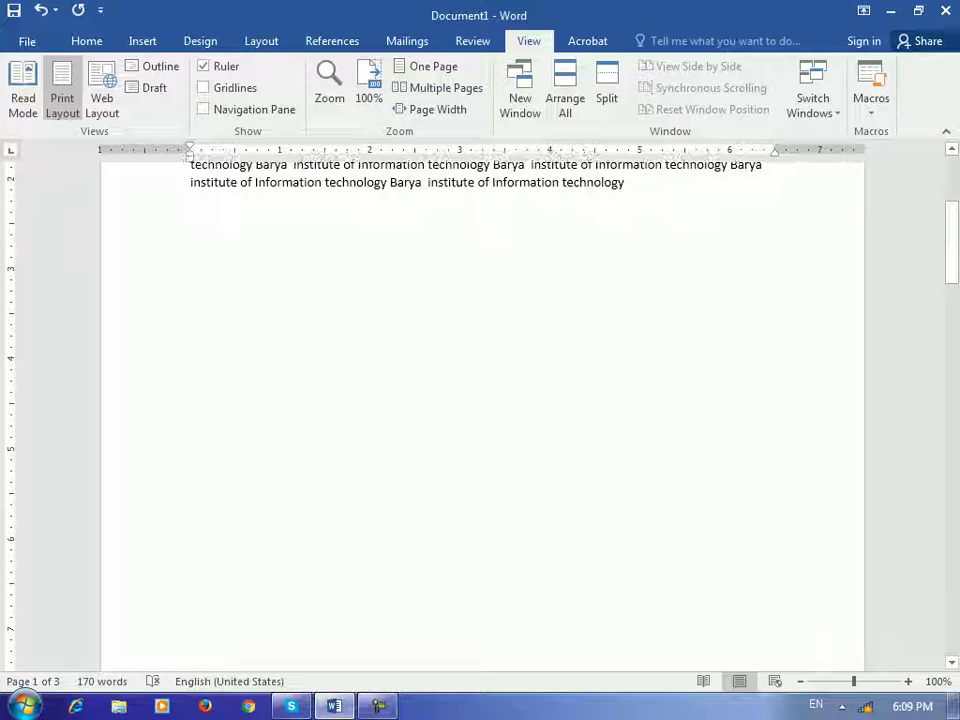
left_click_drag(952, 242, 952, 198)
left_click(190, 370)
left_click(428, 277)
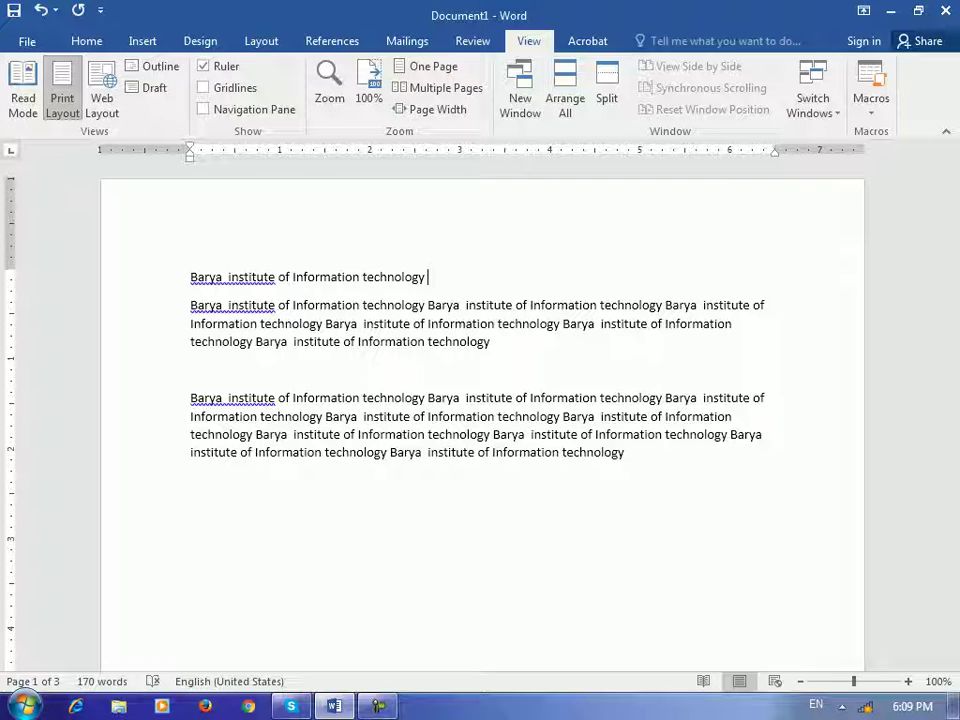
View the document in Read Mode and return to Print Layout
left_click(23, 90)
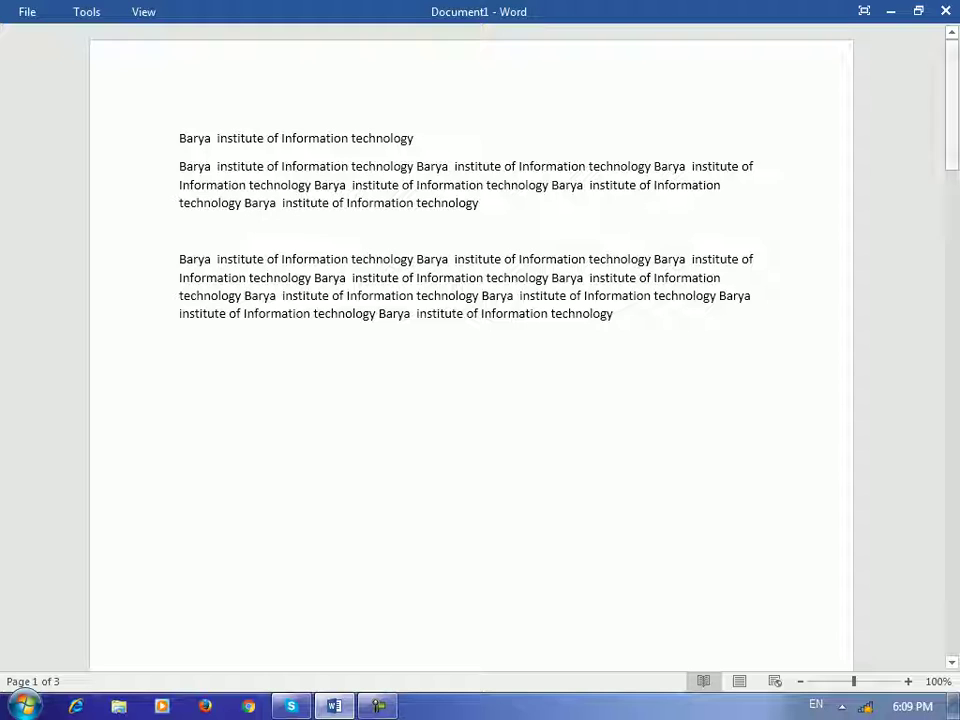
mouse_move(951, 105)
left_mouse_down()
mouse_move(951, 499)
mouse_move(951, 104)
left_mouse_up()
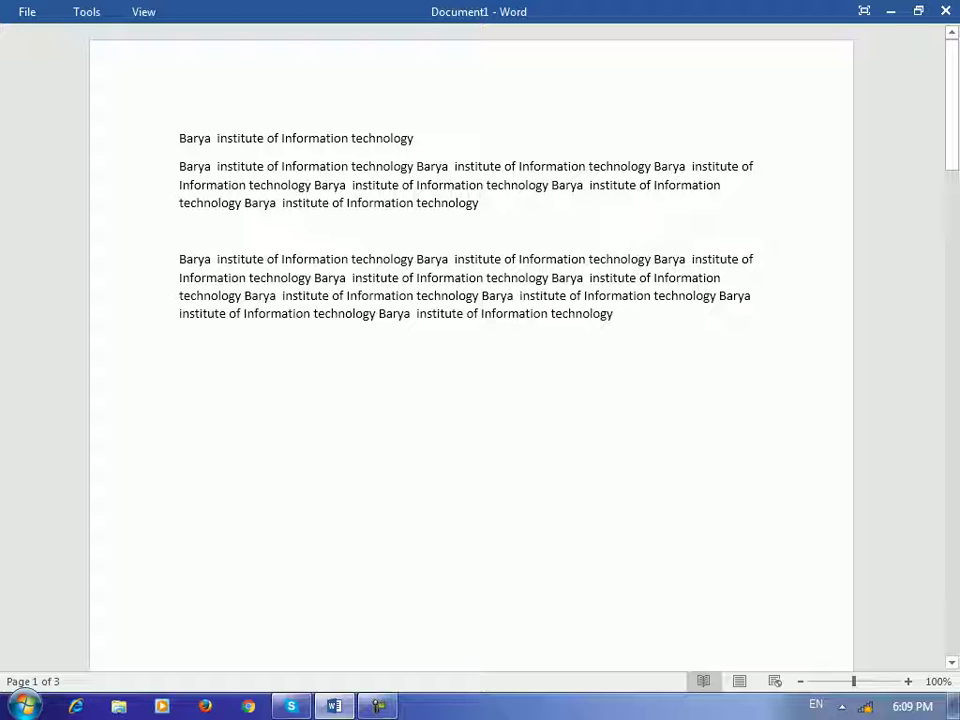
key("Escape")
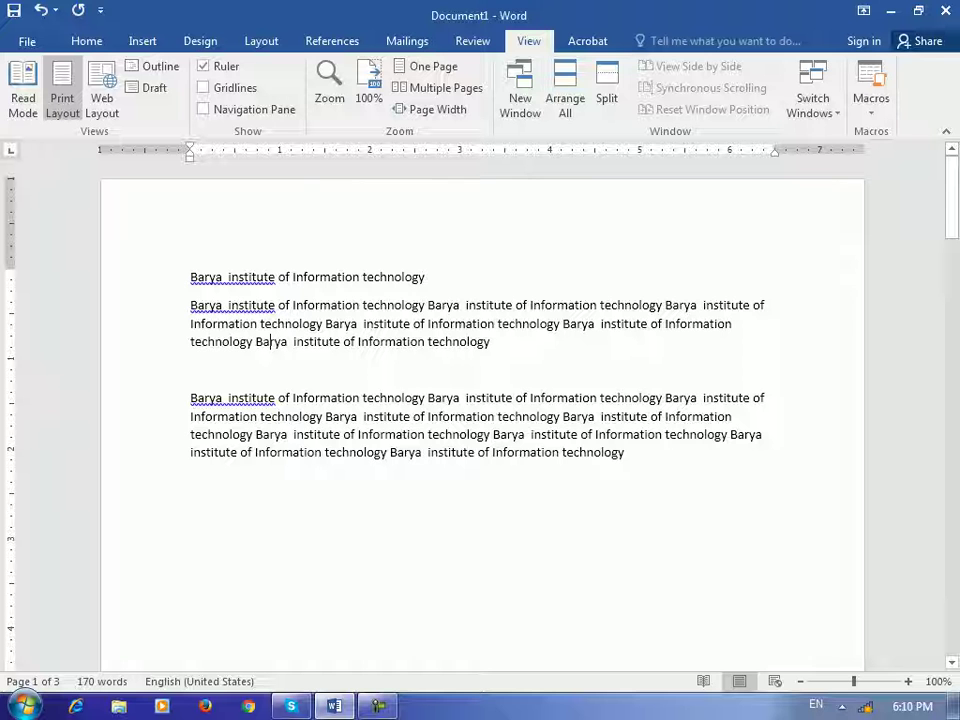
View the document in Web Layout and in Draft view, returning to Print Layout after each
left_click(101, 100)
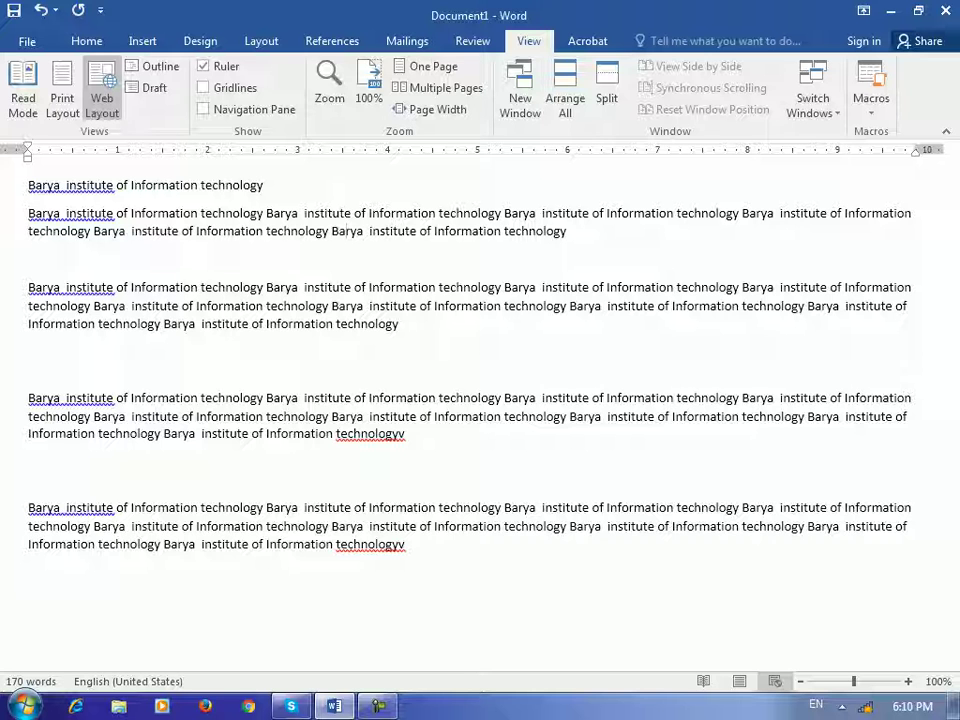
left_click(62, 98)
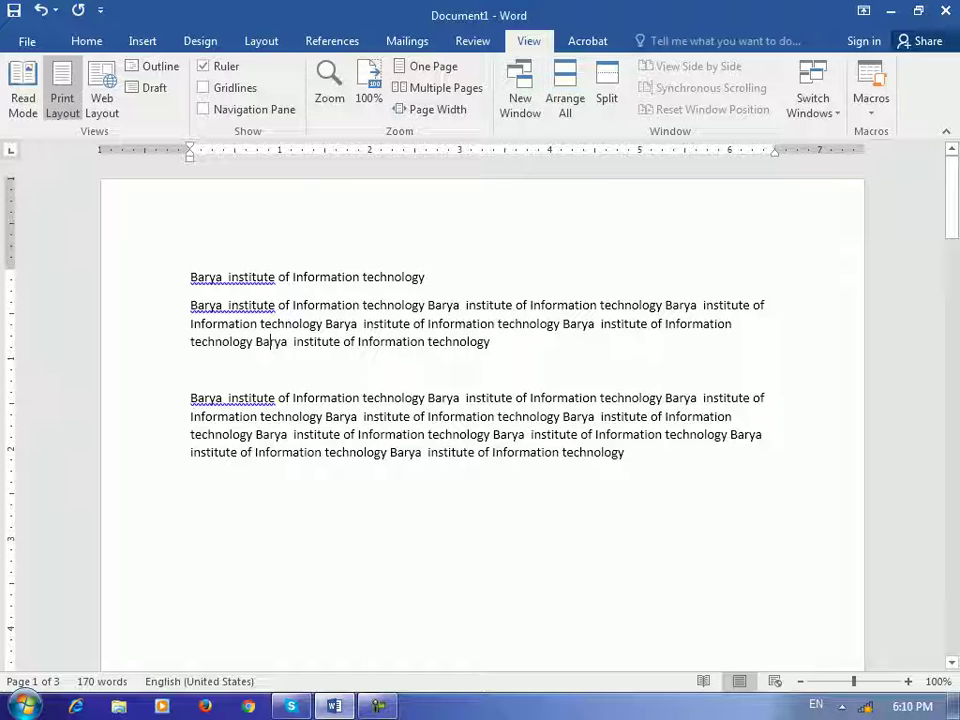
left_click(148, 88)
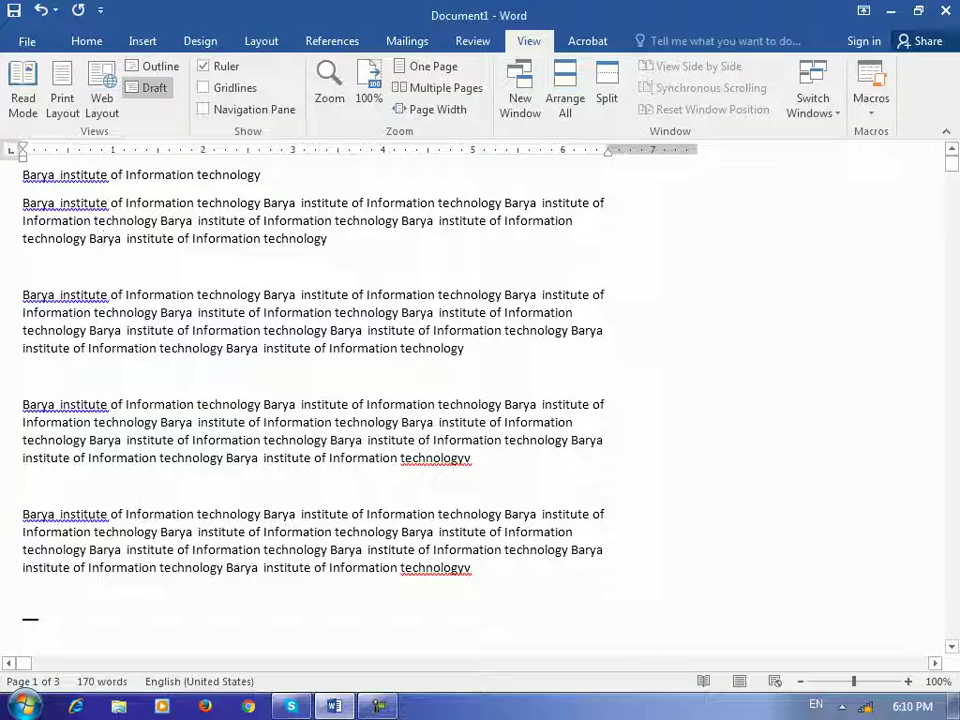
left_click(328, 239)
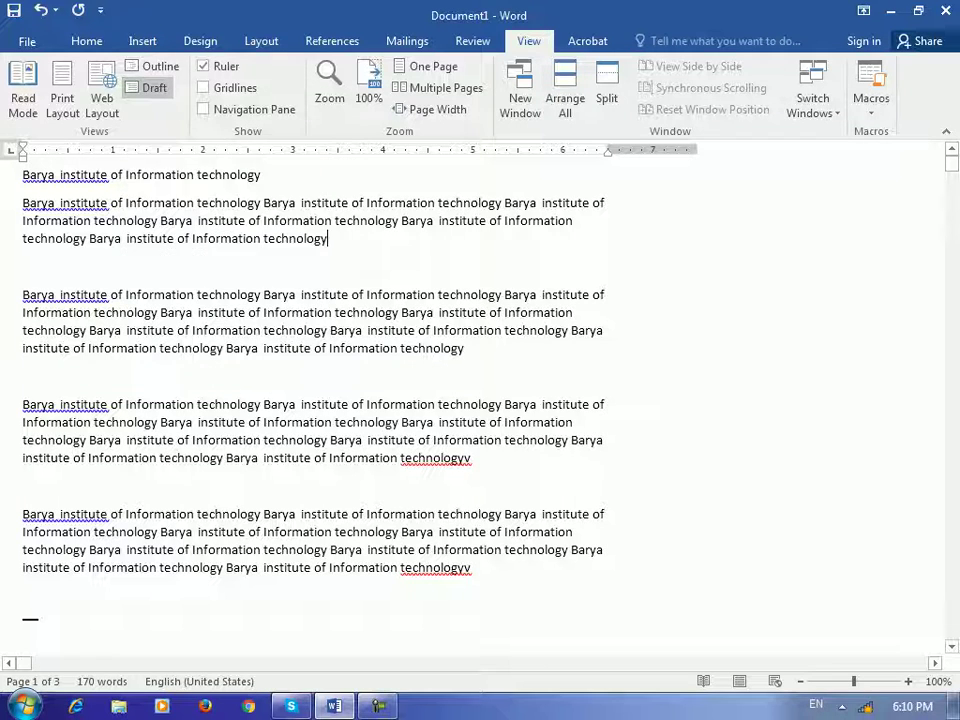
left_click(62, 98)
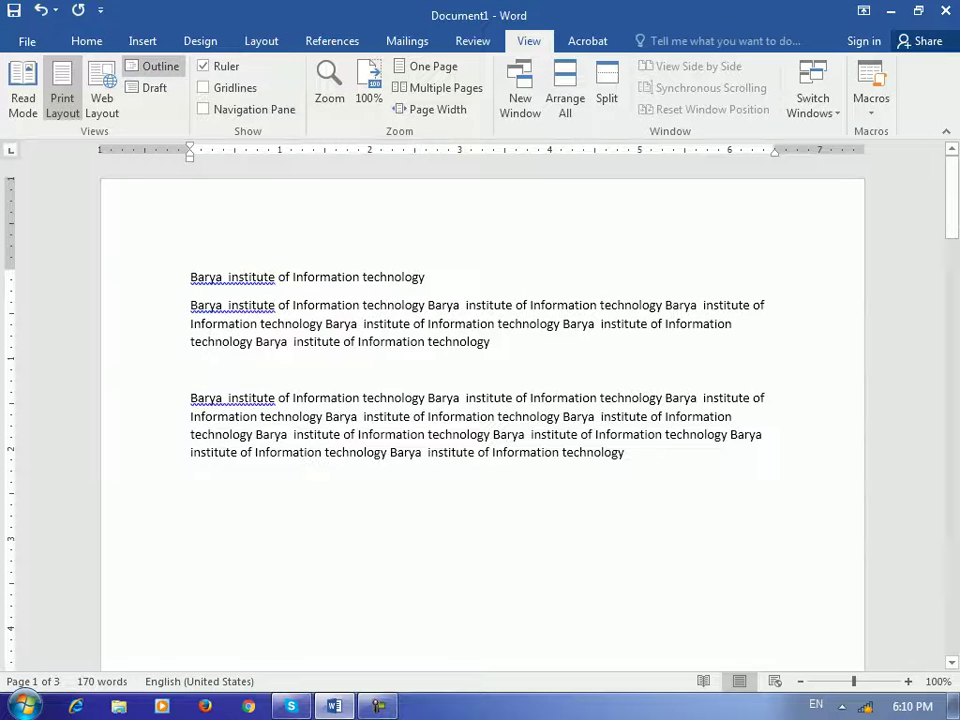
Add the heading line "Windows:" above the first line of page 1
left_click(191, 370)
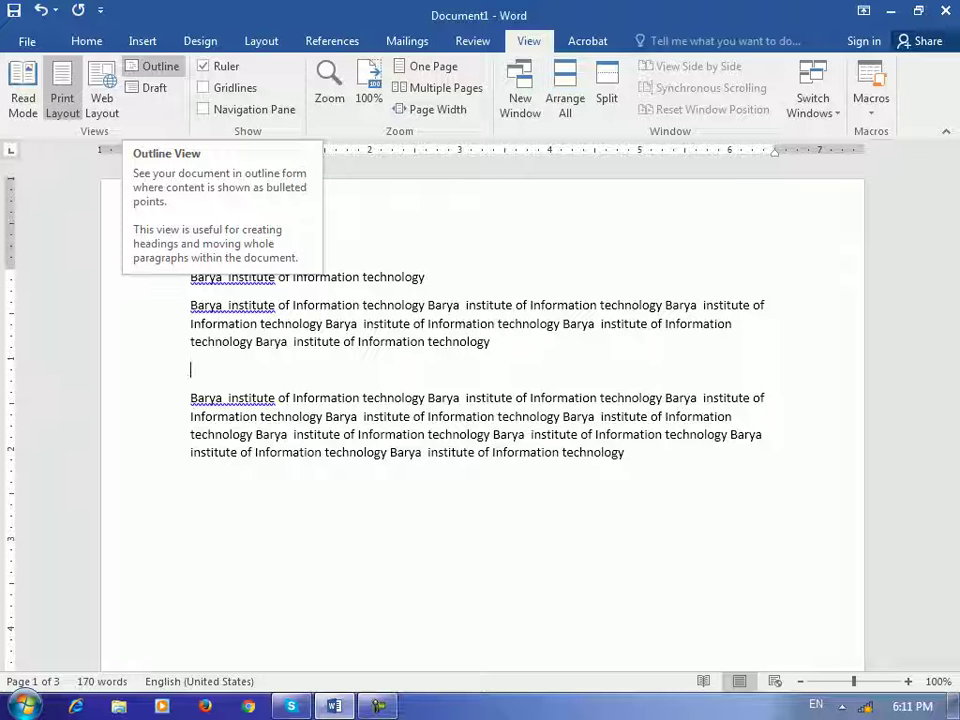
key("Up")
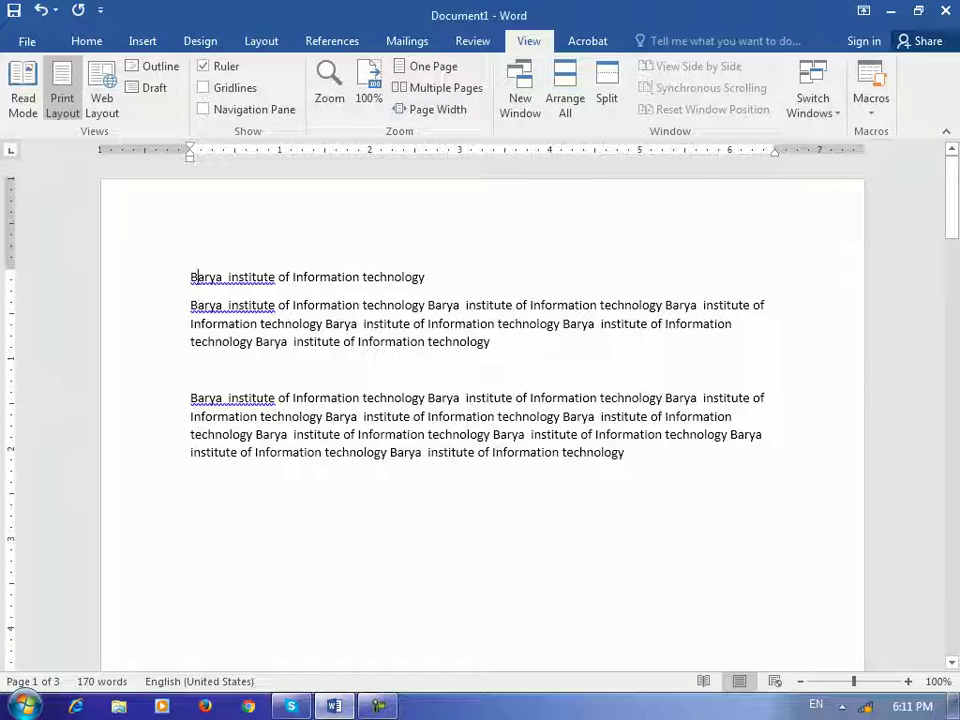
key("Home")
key("Return")
key("Up")
type("Windows:")
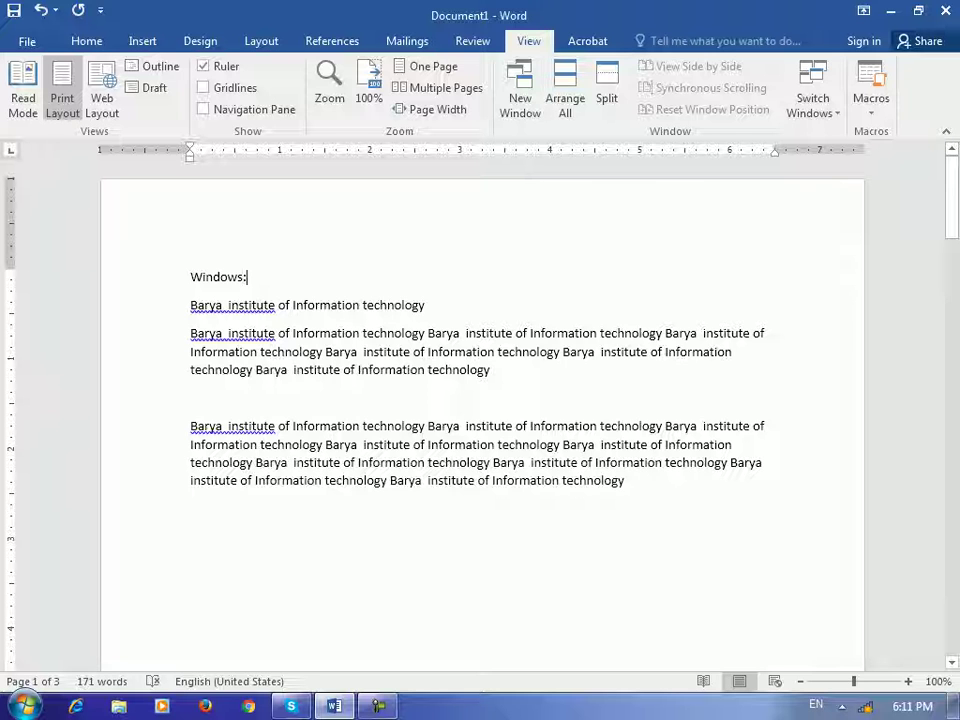
scroll(480, 400, "down", 15)
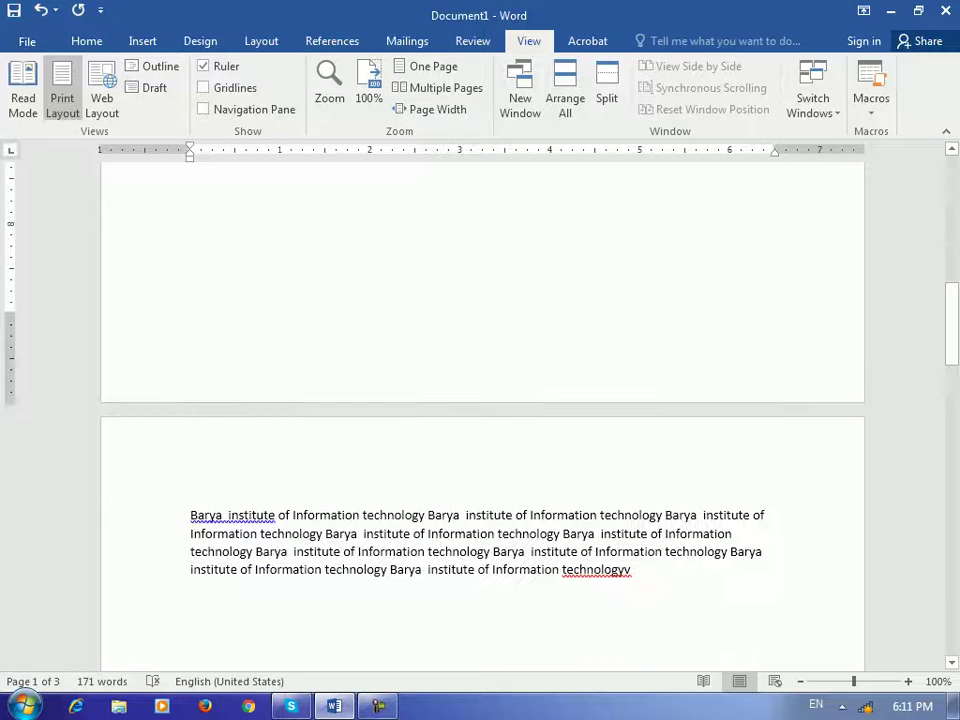
left_click(209, 515)
key("End")
key("Return")
key("ctrl+z")
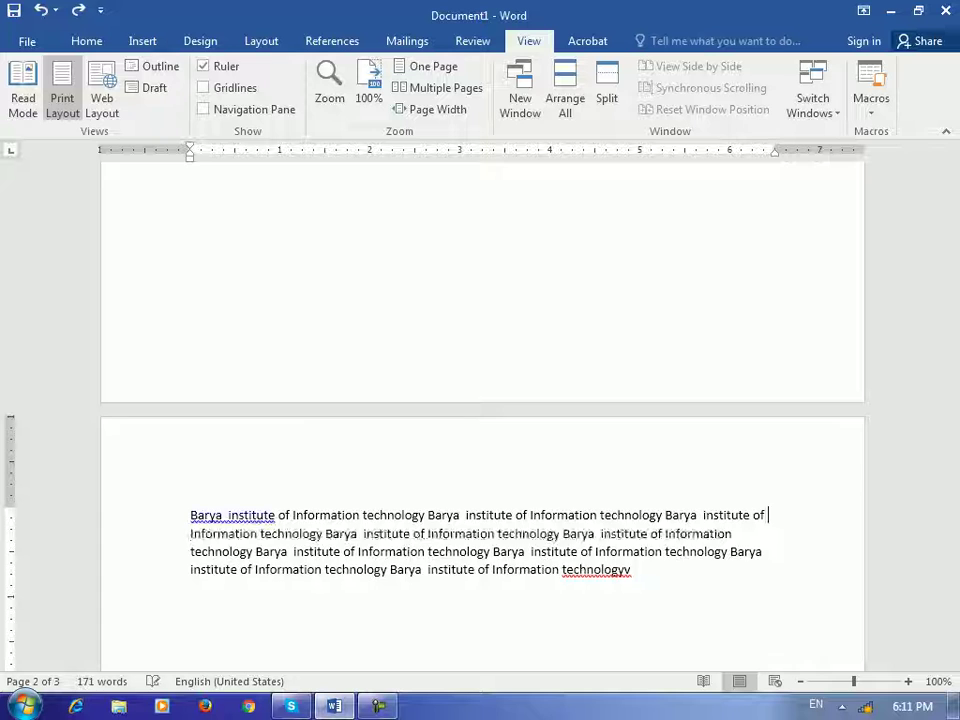
Add the heading line "Excel:" above the paragraph on page 2
scroll(480, 400, "up", 8)
scroll(480, 400, "down", 6)
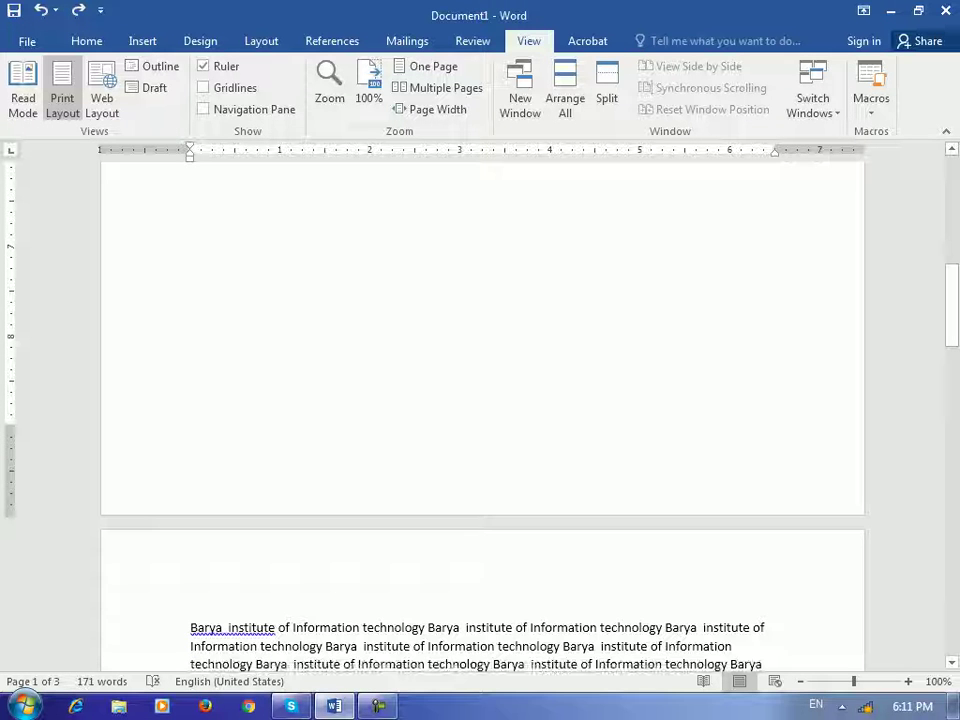
key("Home")
key("Return")
key("Up")
type("Excel:")
Add the heading line "Access:" above the paragraph on page 3
scroll(480, 400, "down", 15)
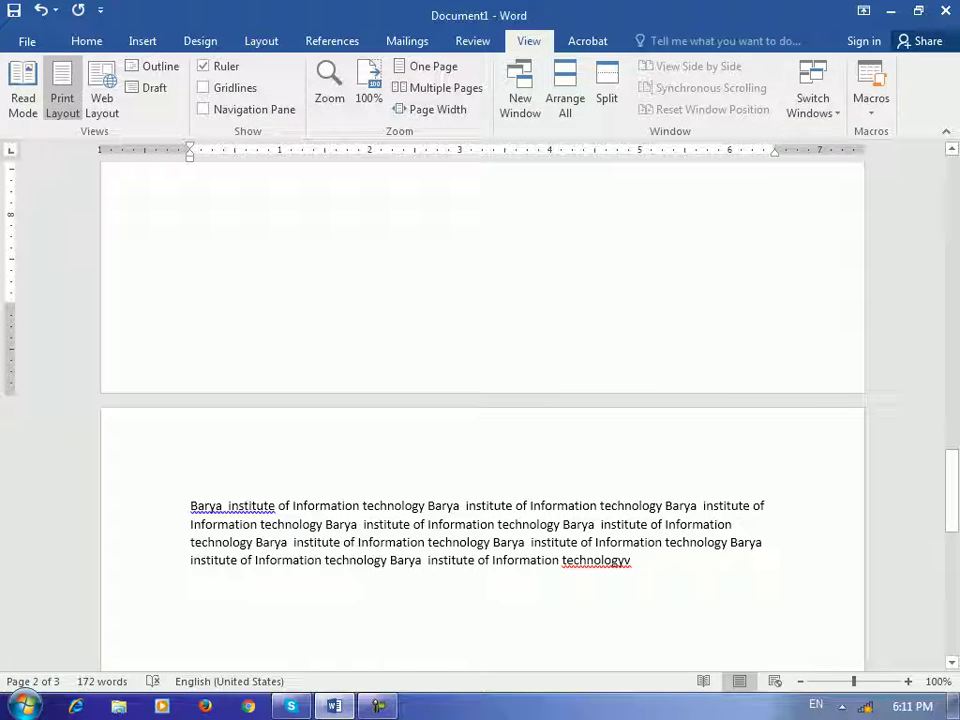
left_click(190, 505)
key("Return")
key("Up")
type("Access:")
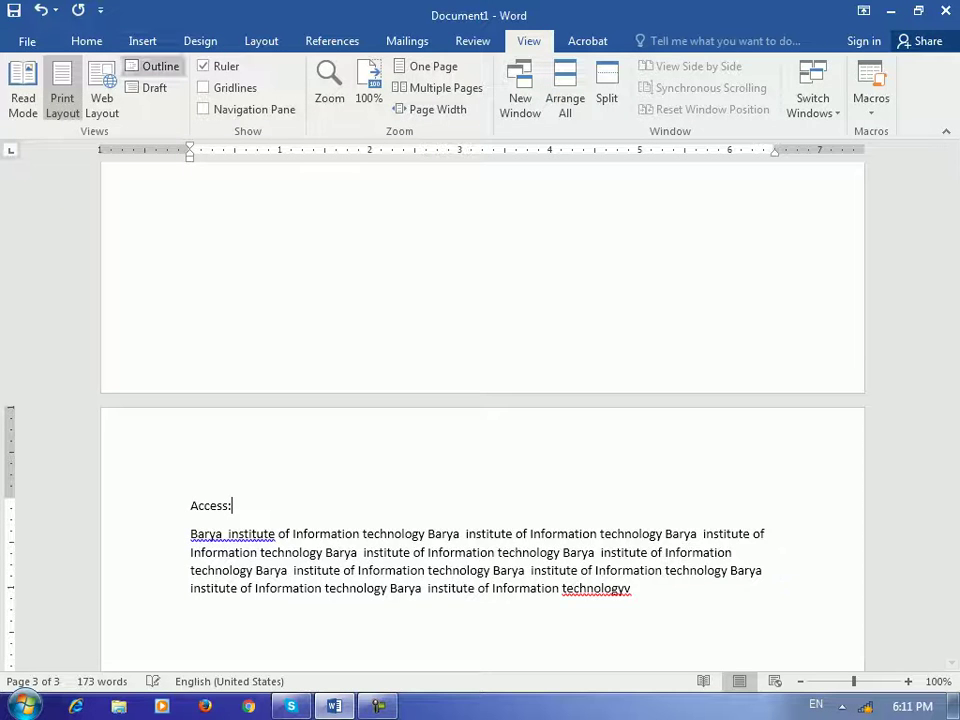
Switch the document to Outline view and turn off Show First Line Only
left_click(155, 66)
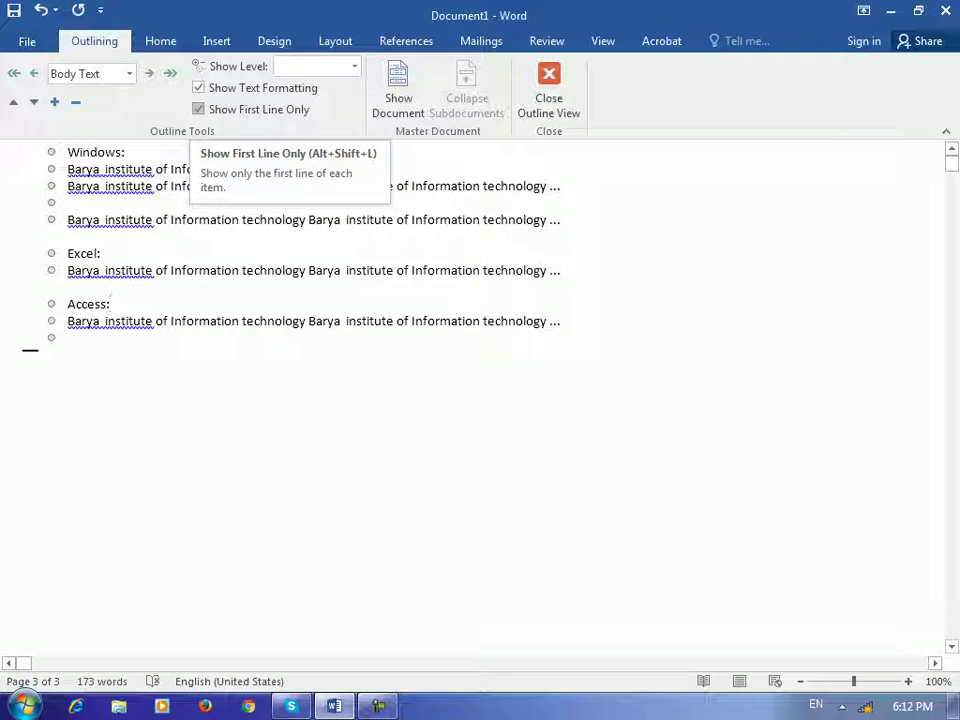
key("alt+shift+l")
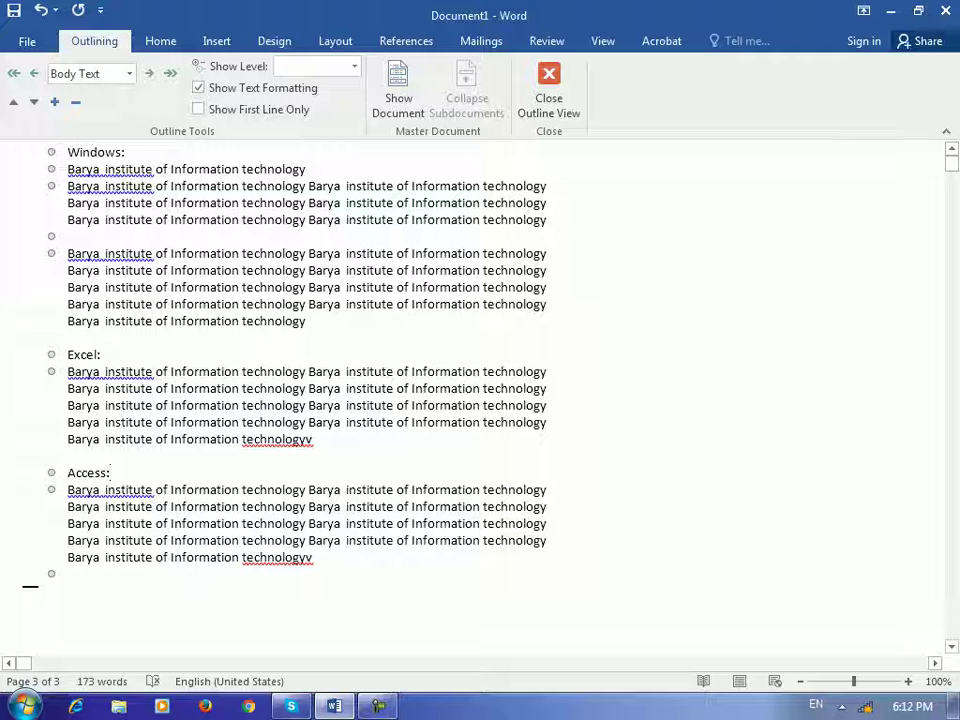
Set the outline level of the "Windows:" line to Level 1
left_click_drag(88, 152, 117, 152)
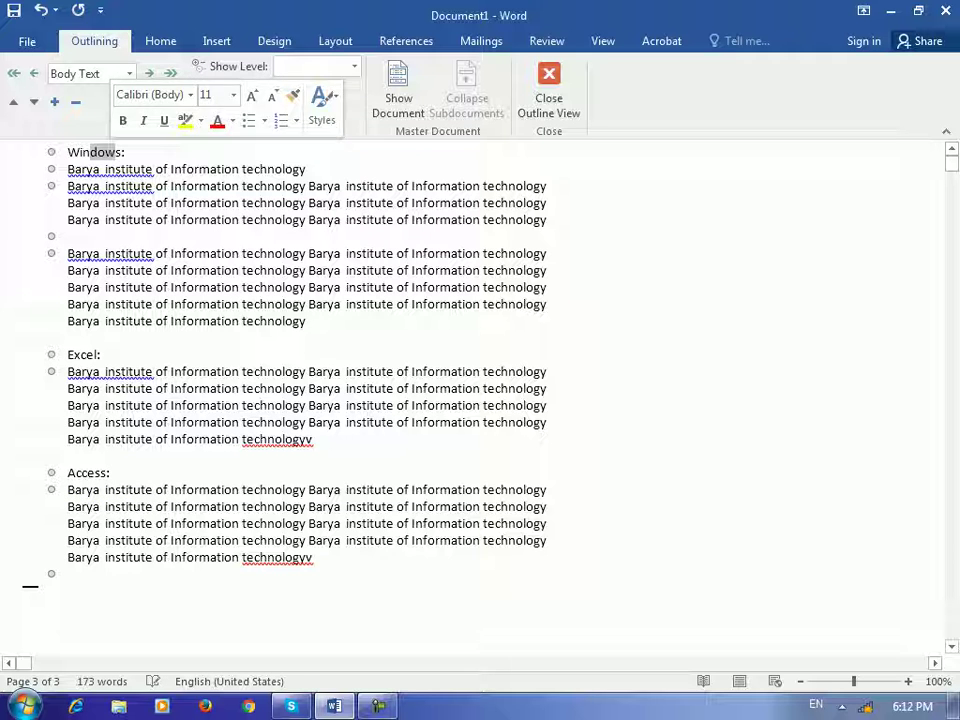
left_click(89, 354)
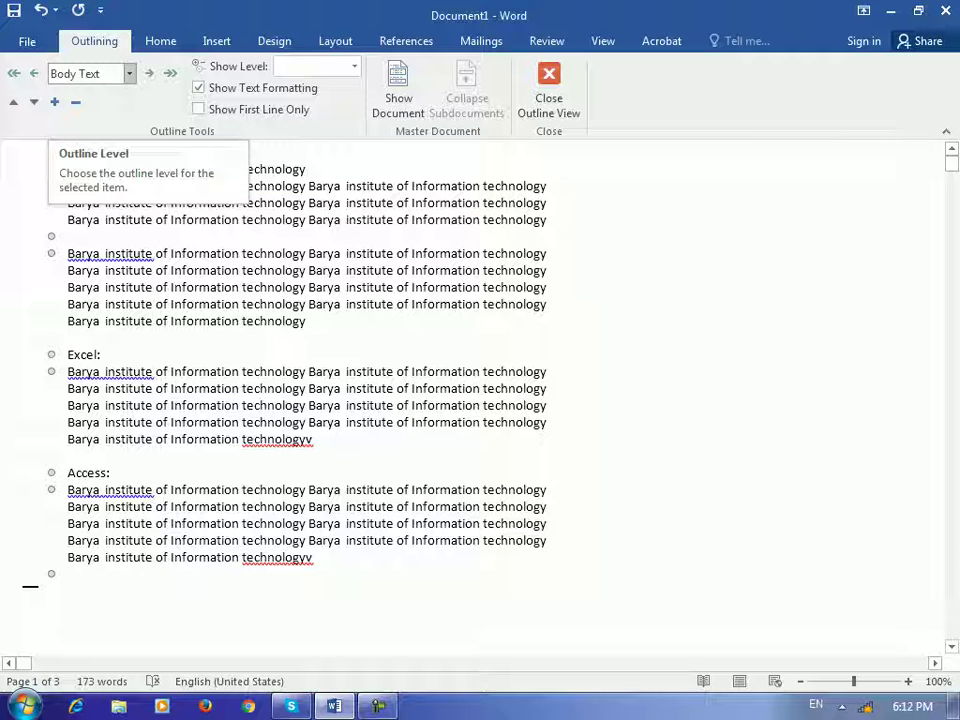
left_click(160, 41)
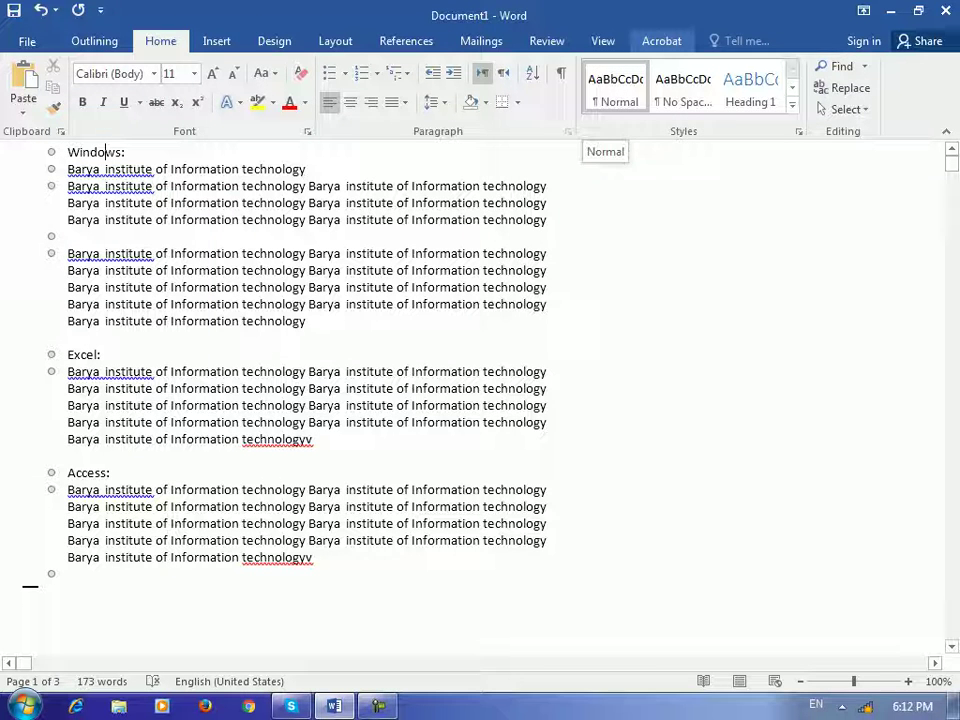
left_click(602, 41)
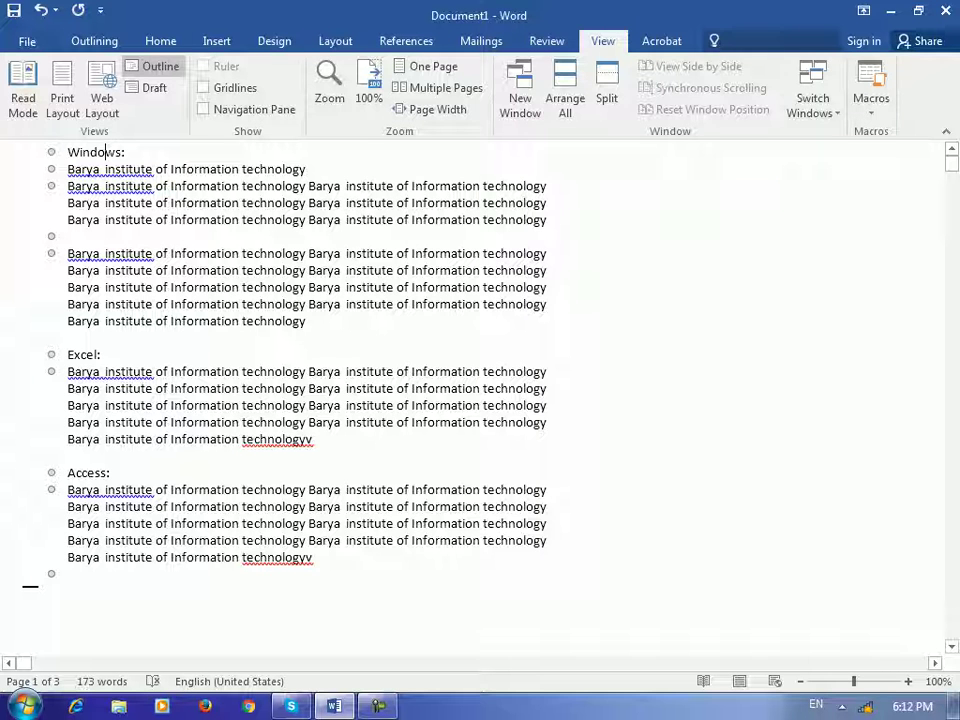
left_click(547, 41)
left_click(94, 41)
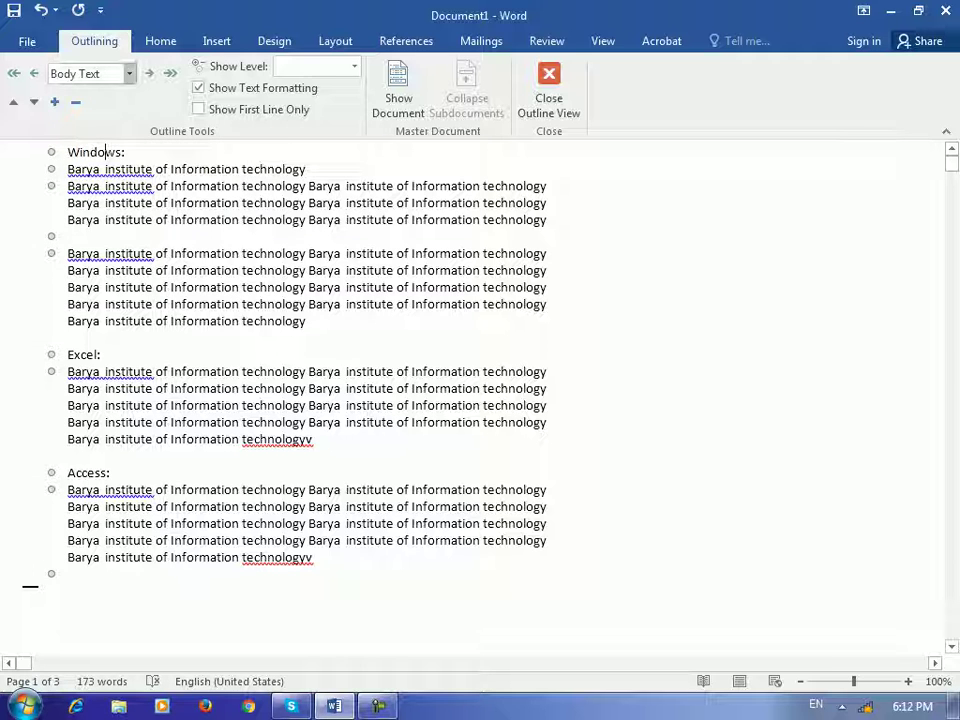
left_click(129, 73)
left_click(69, 95)
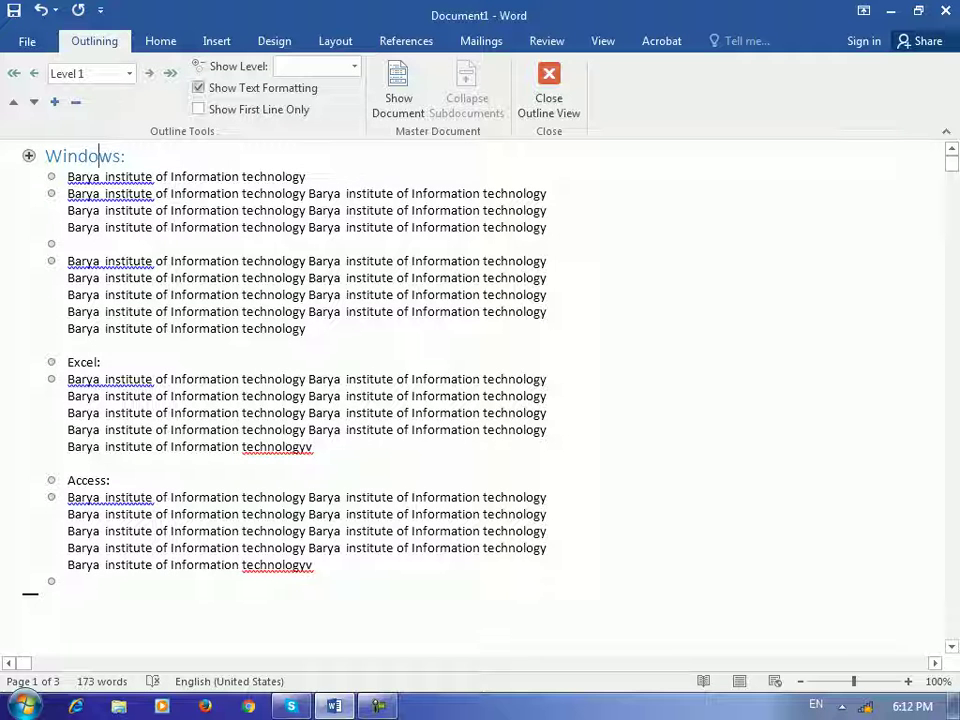
Promote the "Excel:" line to Level 1 and demote it one level at a time to Level 9
left_click(94, 362)
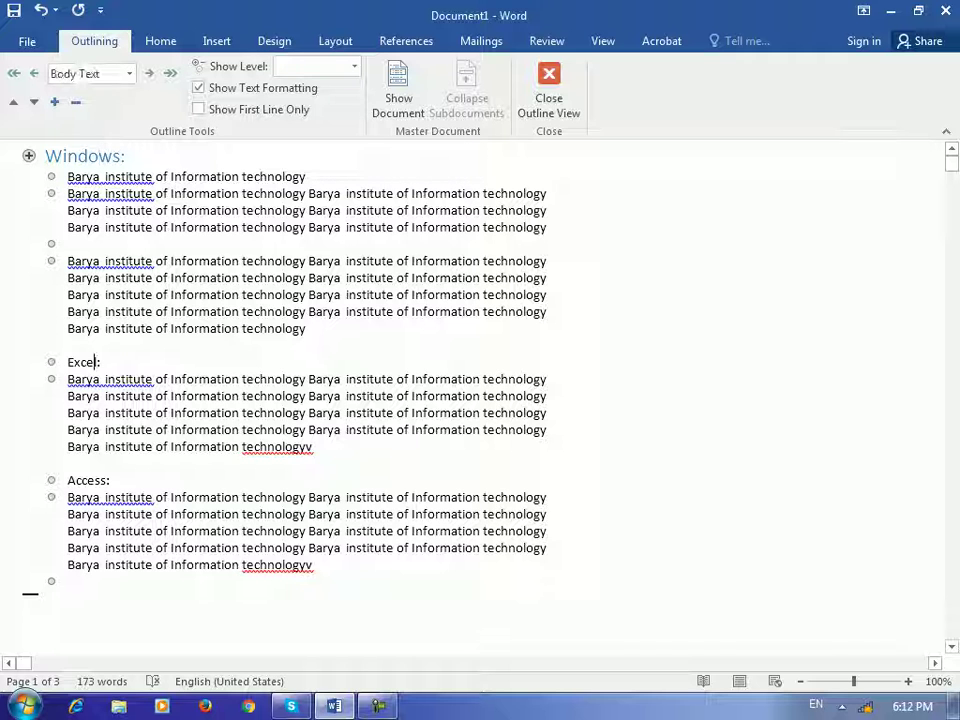
left_click(34, 73)
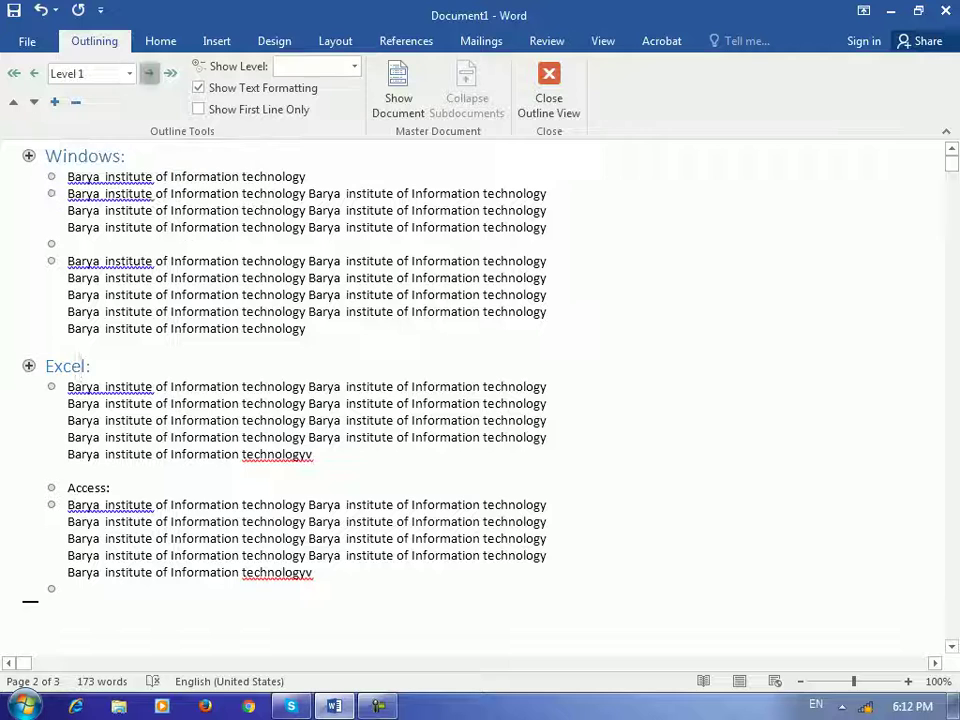
left_click(148, 73)
left_click(148, 73)
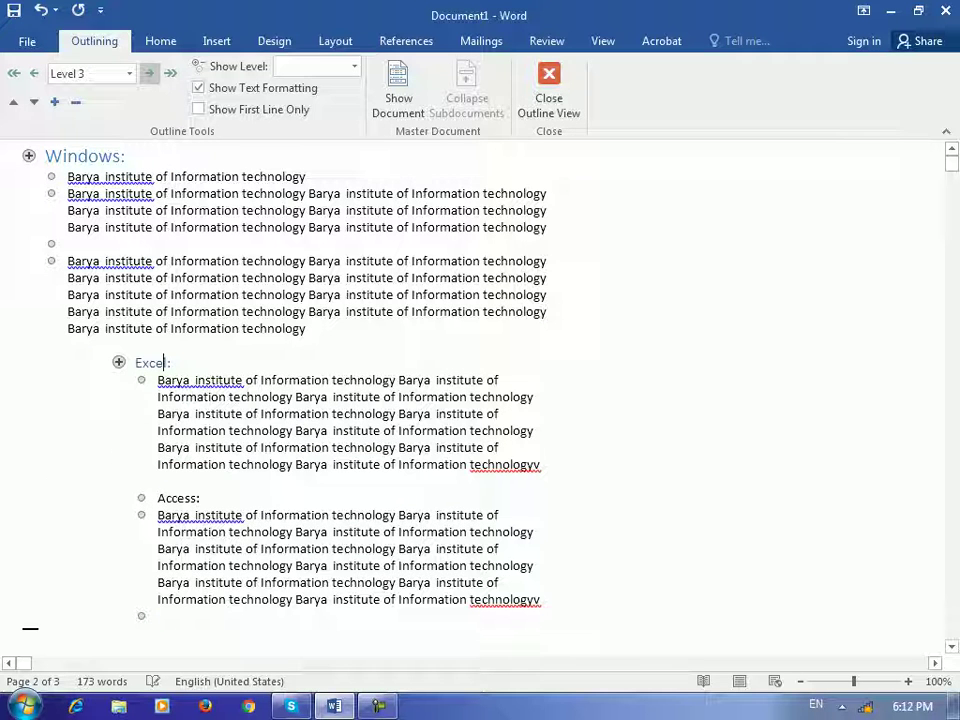
left_click(148, 73)
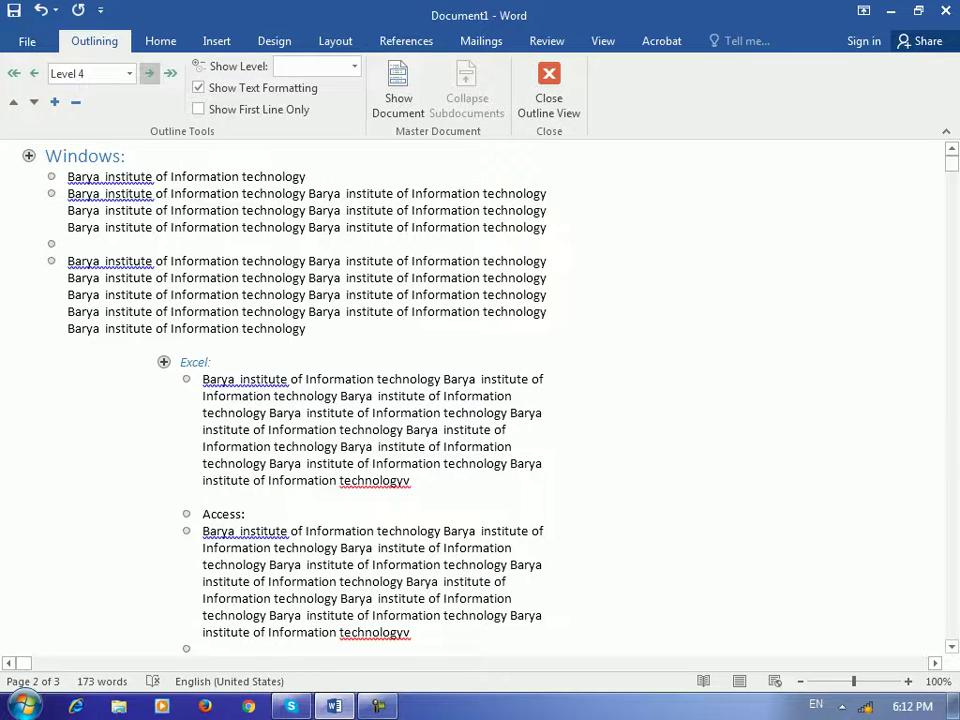
left_click(148, 73)
left_click(148, 73)
left_click(148, 73)
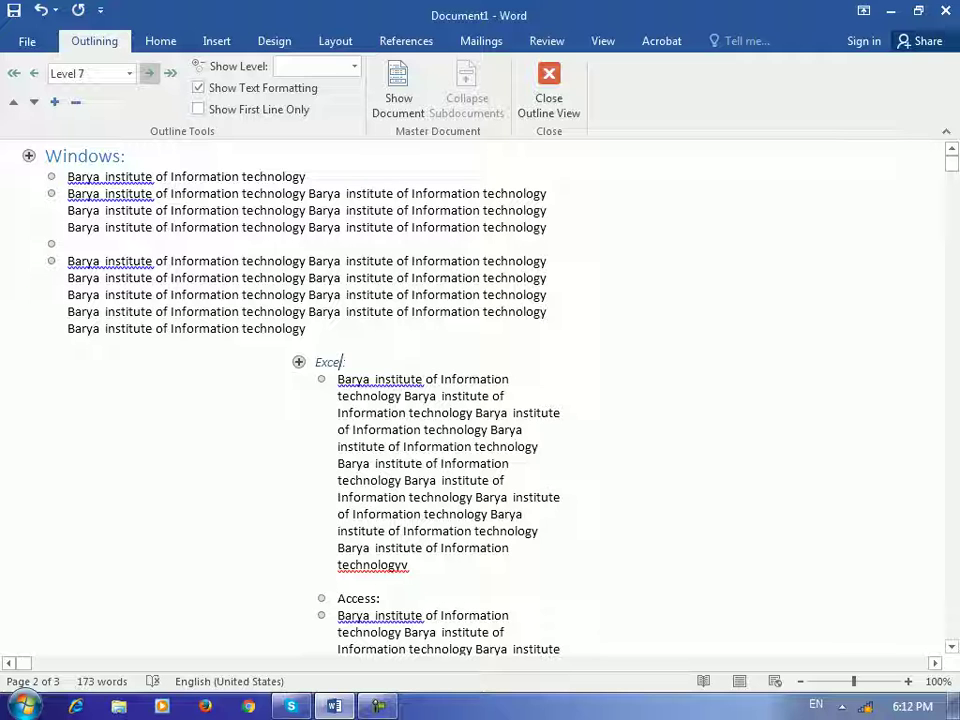
left_click(148, 73)
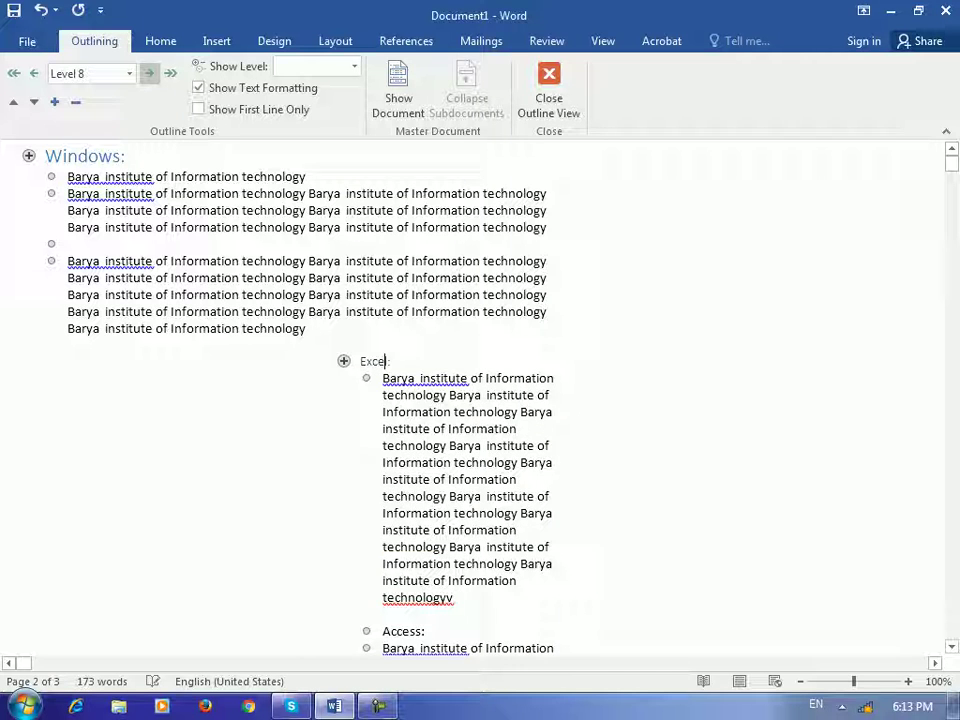
left_click(148, 73)
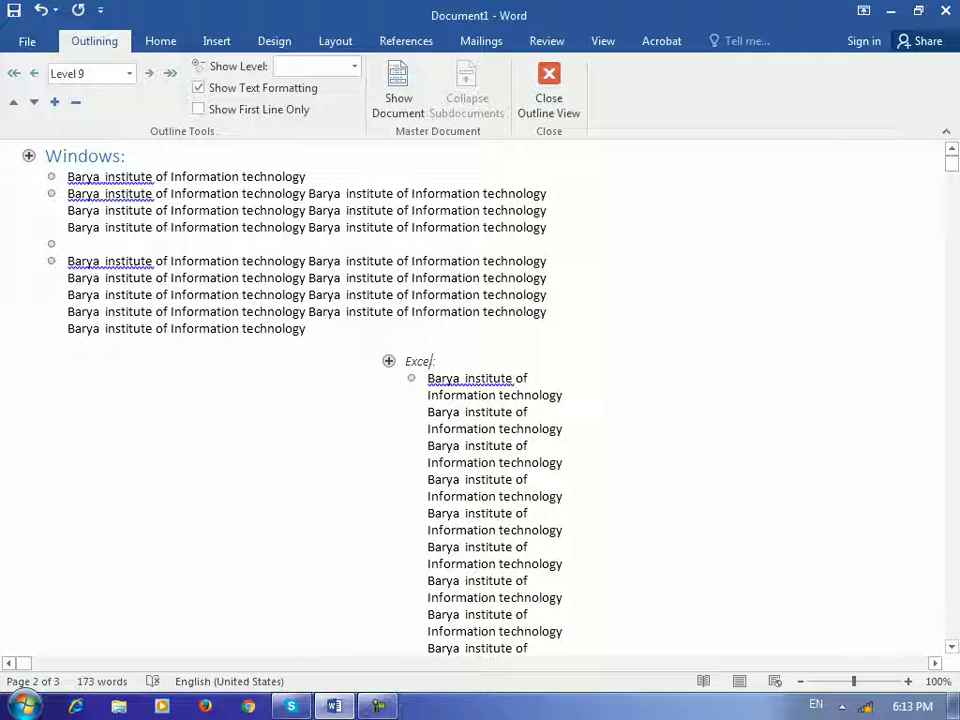
Set the "Excel:" line to Body Text, then try promoting it to Heading 1 and undo the promotion
left_click(129, 73)
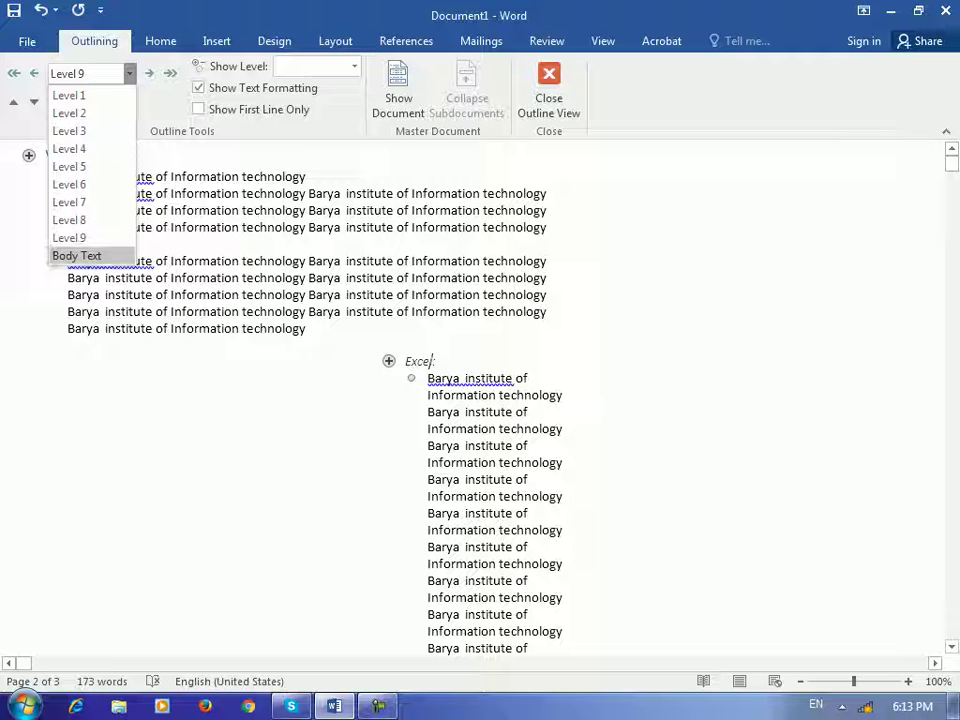
left_click(77, 256)
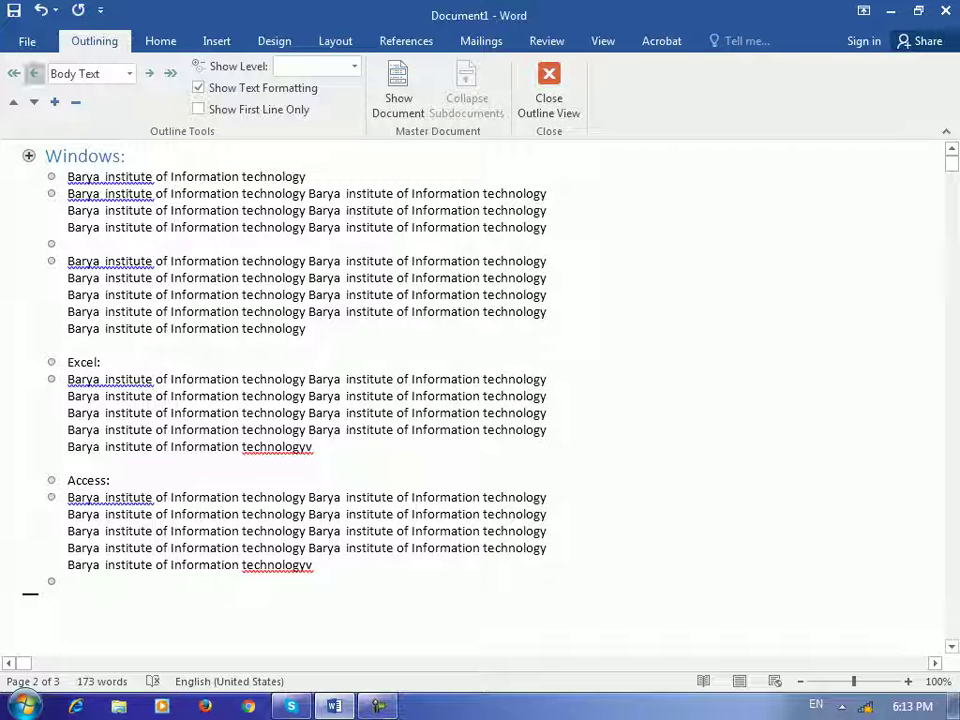
left_click(14, 73)
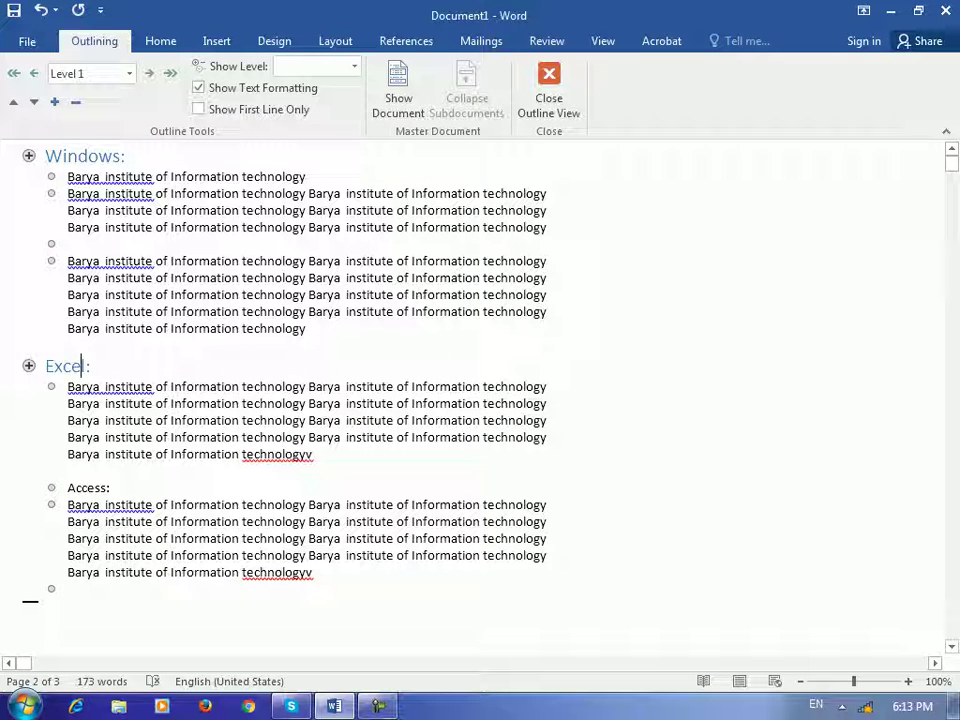
key("ctrl+z")
left_click(14, 73)
key("ctrl+z")
left_click(130, 74)
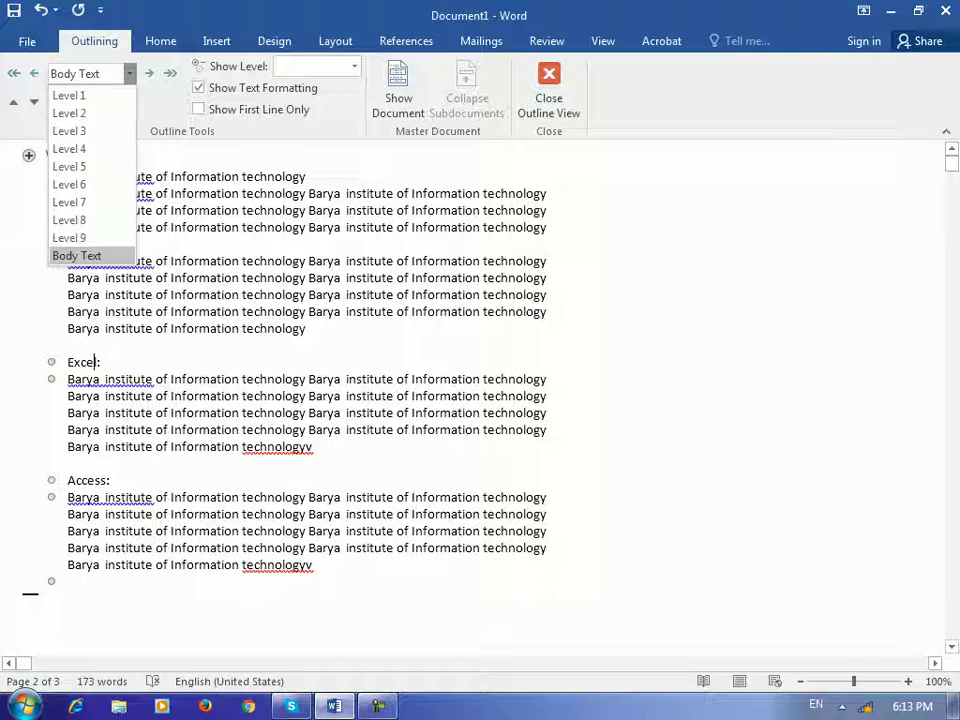
key("Escape")
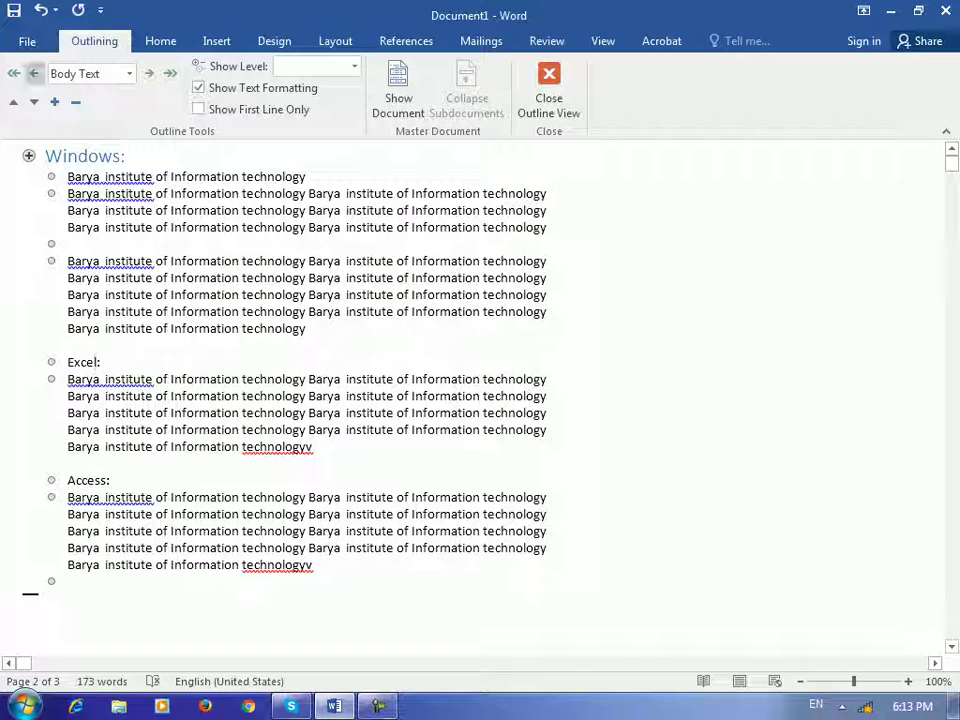
Promote the "Excel:" and "Access:" lines to outline Level 1
left_click(34, 73)
left_click(103, 488)
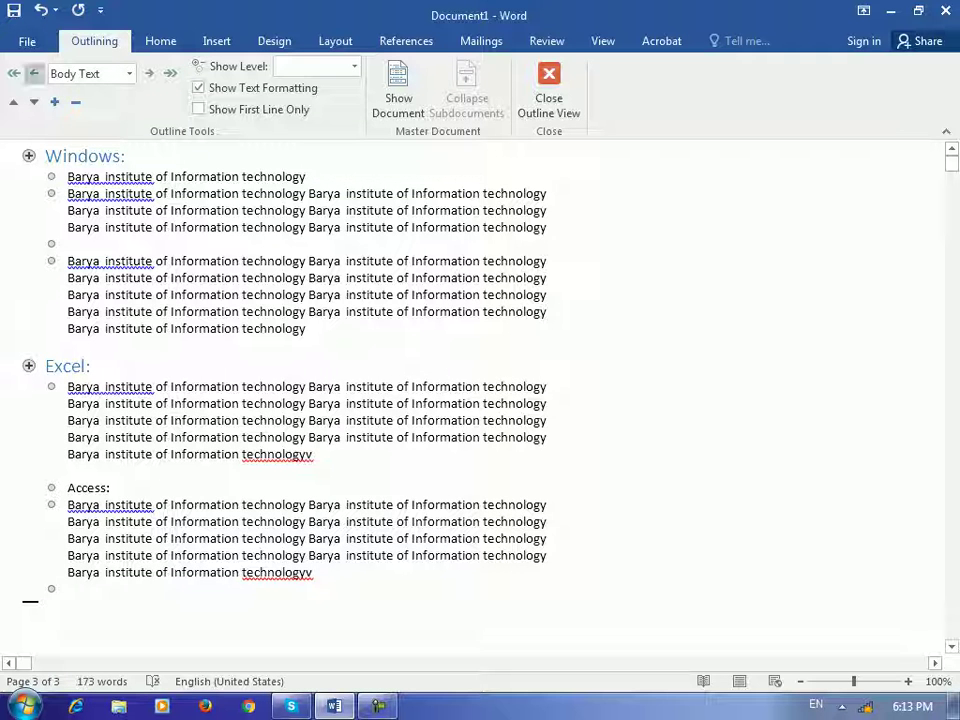
left_click(34, 73)
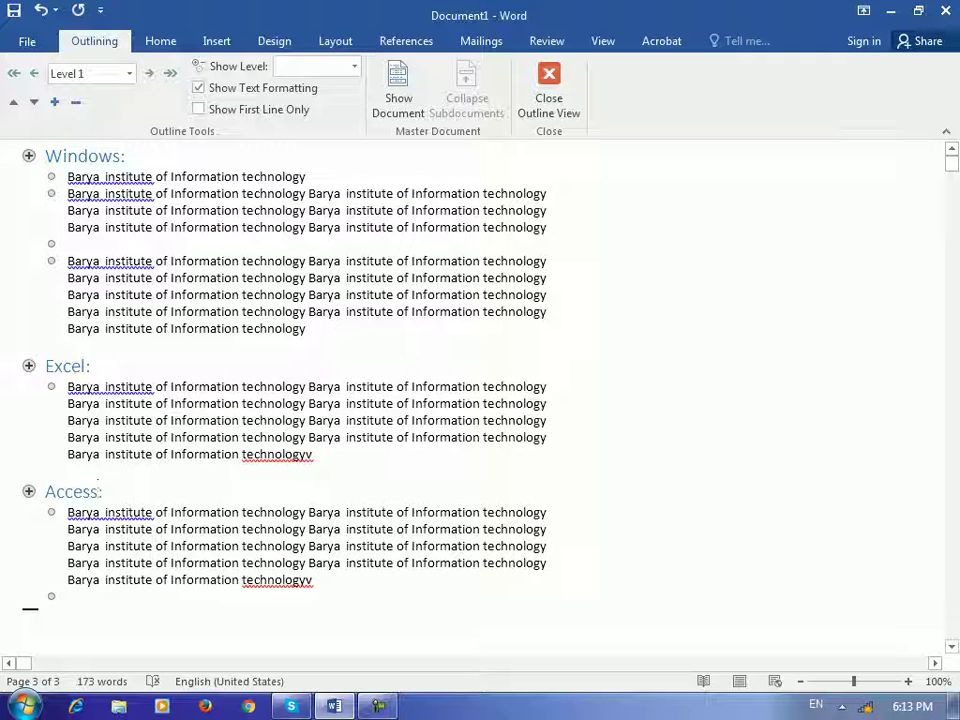
Close Outline view to check the headings in the page layout, and return to Outline view
left_click(548, 95)
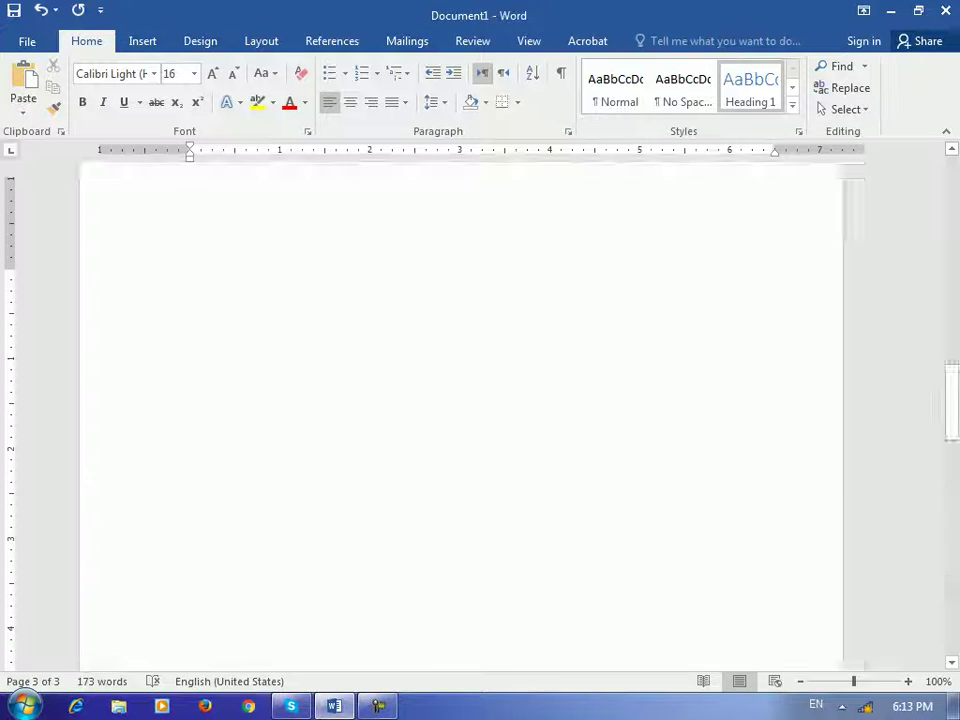
scroll(480, 400, "up", 10)
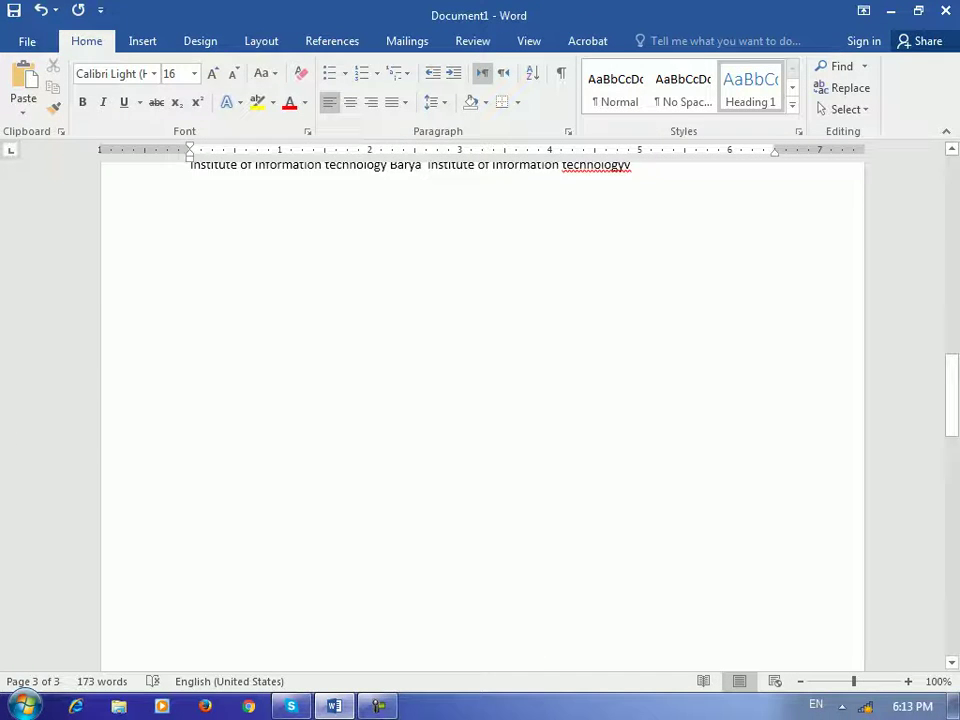
scroll(480, 400, "up", 15)
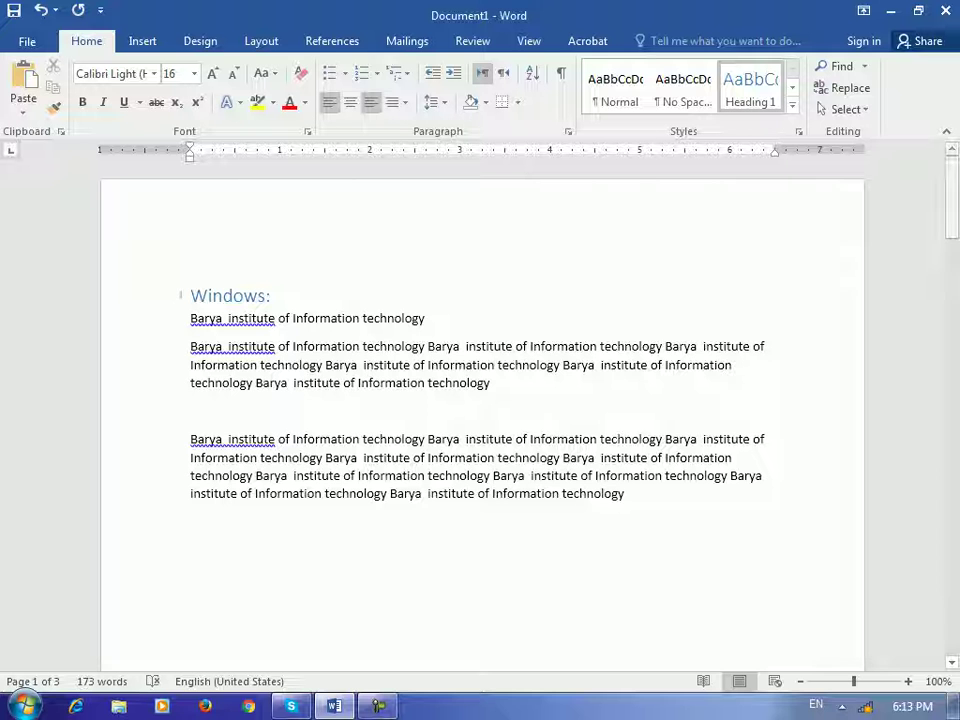
left_click(529, 41)
left_click(150, 64)
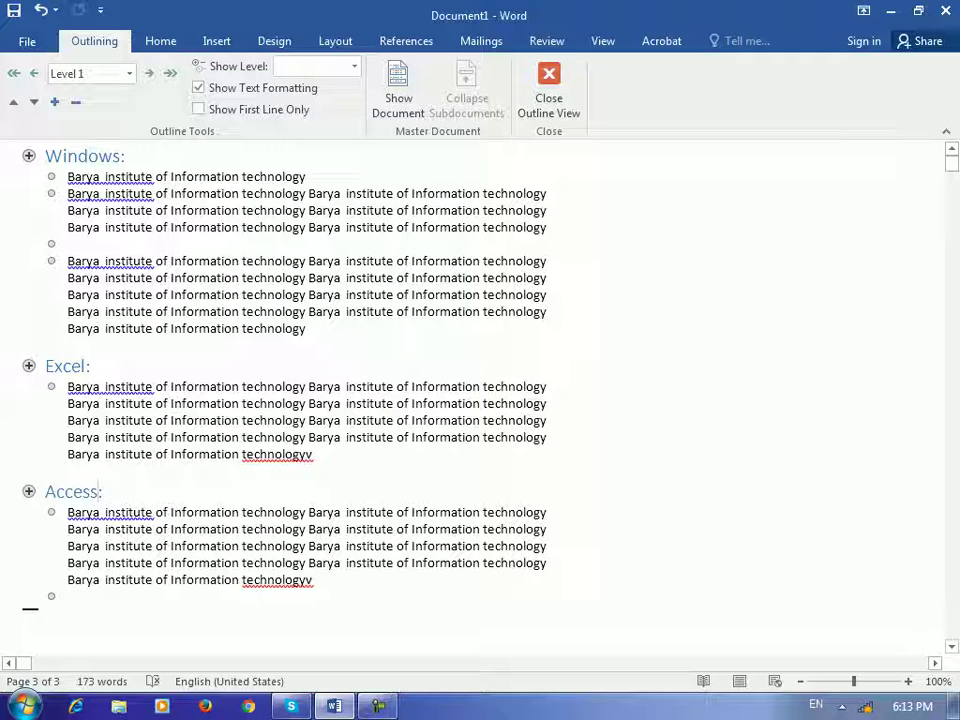
Collapse the body text under the "Windows:" heading and expand it again
left_click(98, 156)
left_click(75, 101)
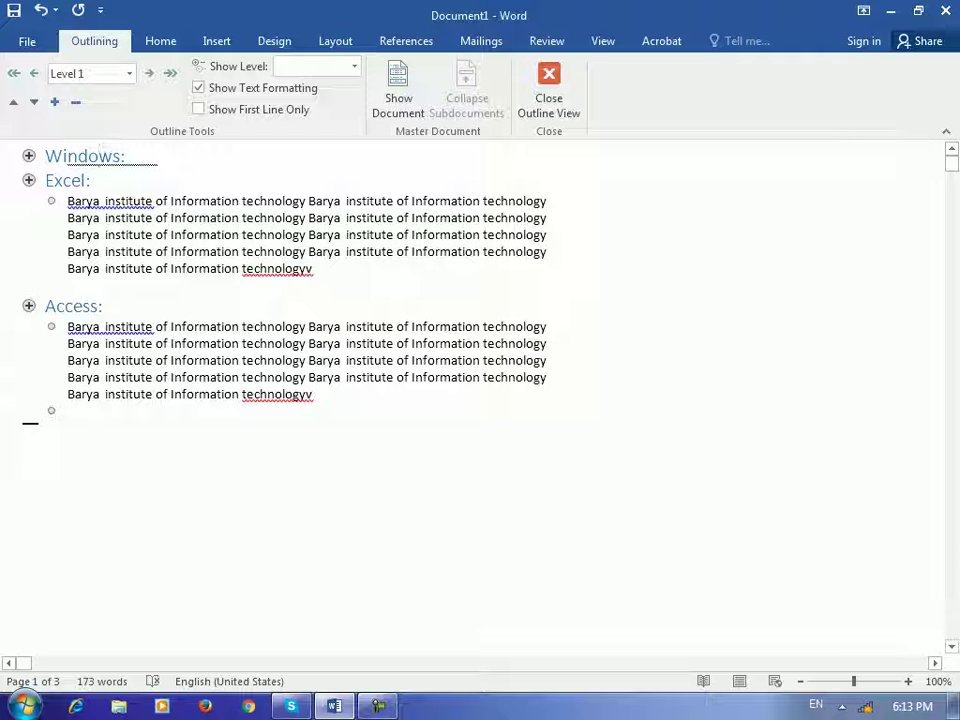
left_click(54, 101)
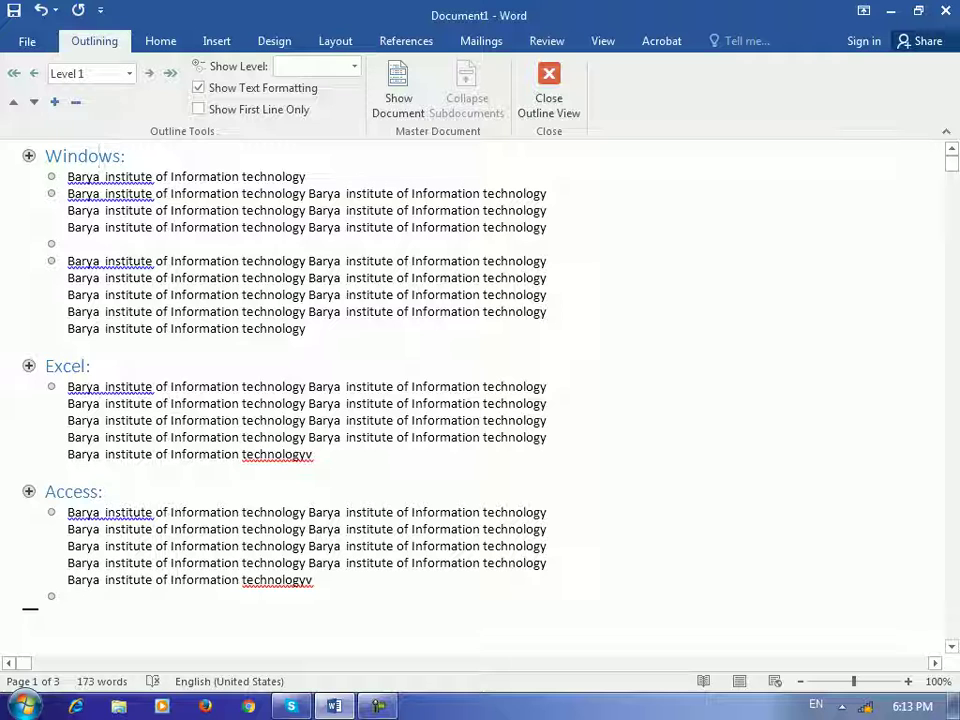
Turn on Show First Line Only for the outline
left_click_drag(314, 455, 47, 366)
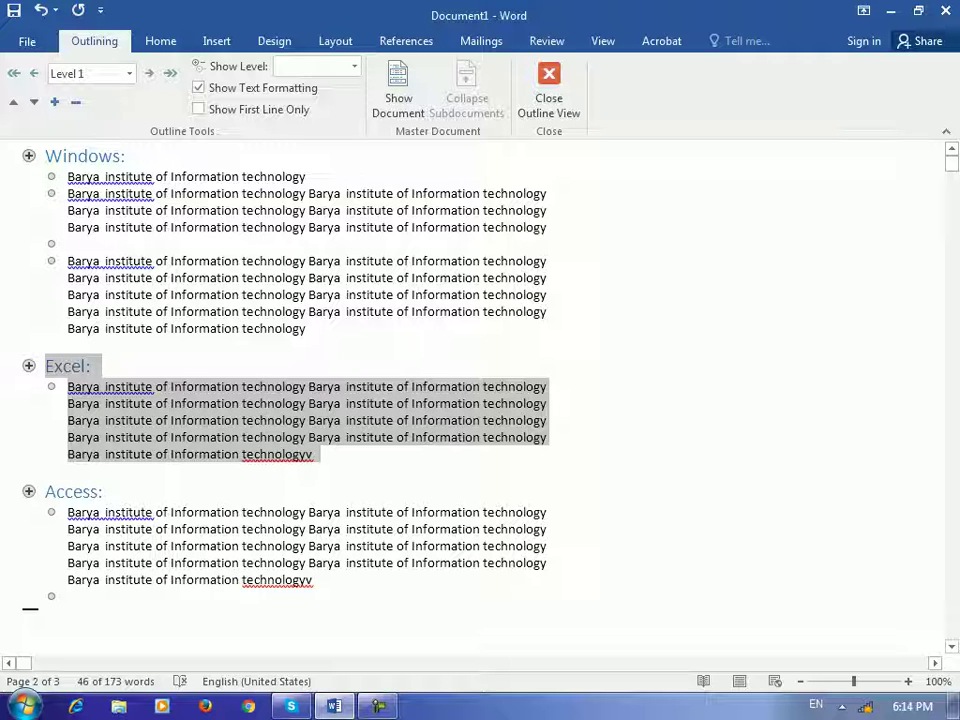
left_click(167, 437)
left_click(29, 366)
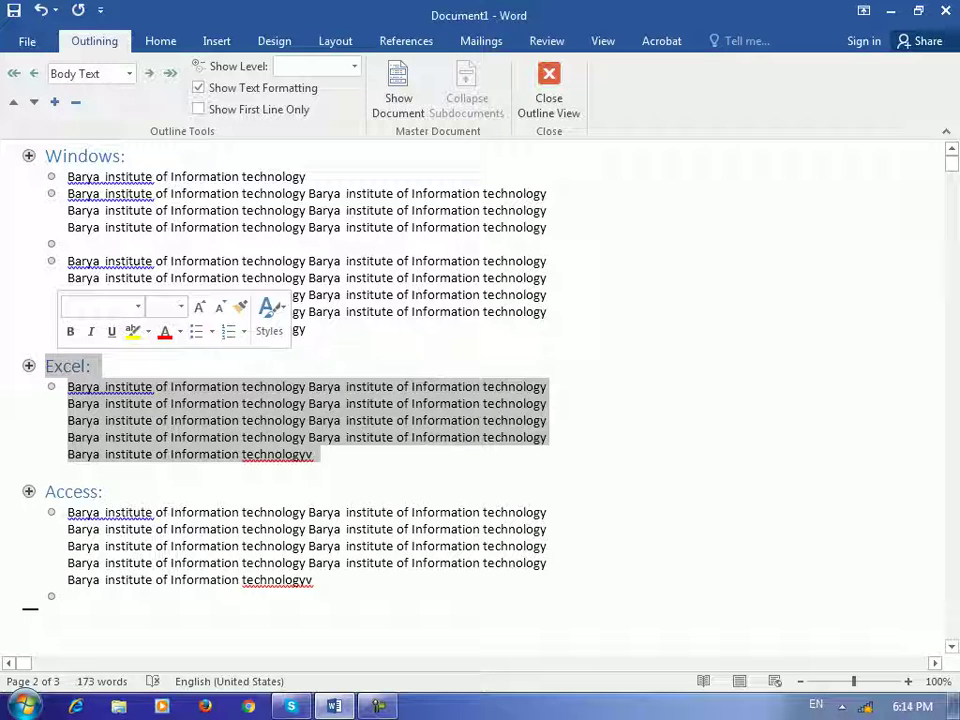
left_click(259, 437)
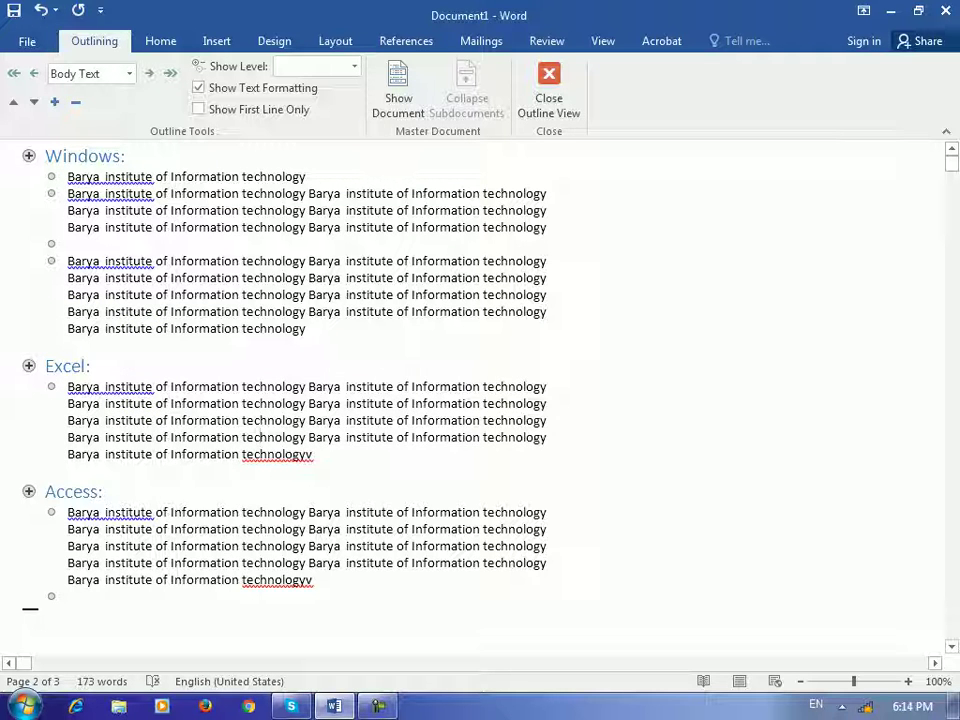
key("alt+shift+l")
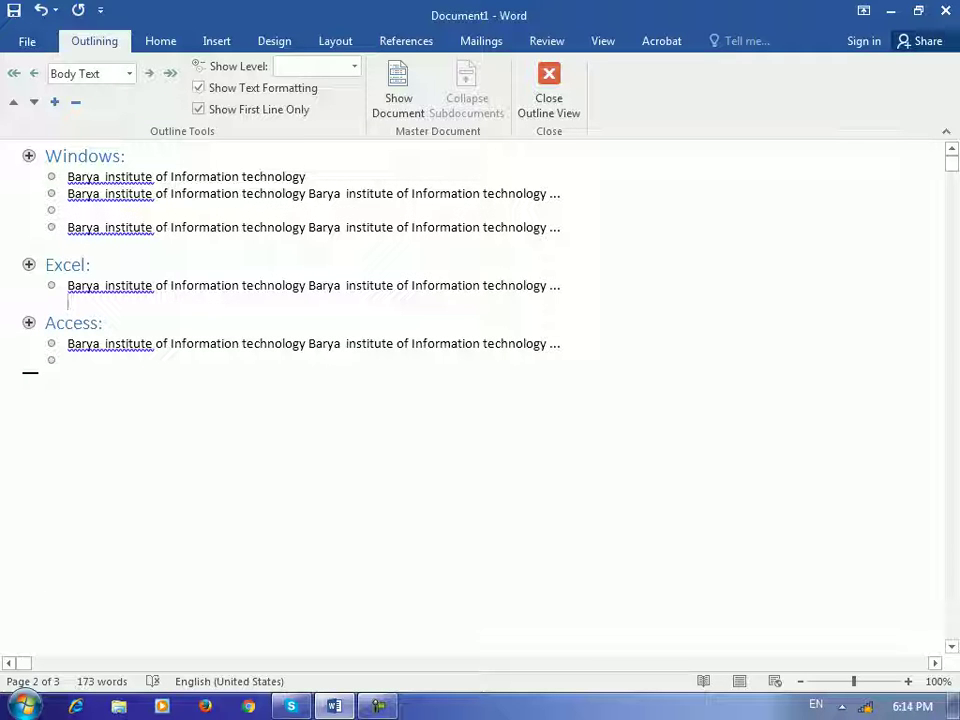
Move the "Excel:" heading with its paragraph above the "Windows:" section in the outline
left_click(82, 265)
left_click_drag(550, 285, 45, 264)
left_click(13, 101)
left_click(13, 101)
left_click(13, 101)
left_click(13, 101)
left_click(13, 101)
left_click(13, 101)
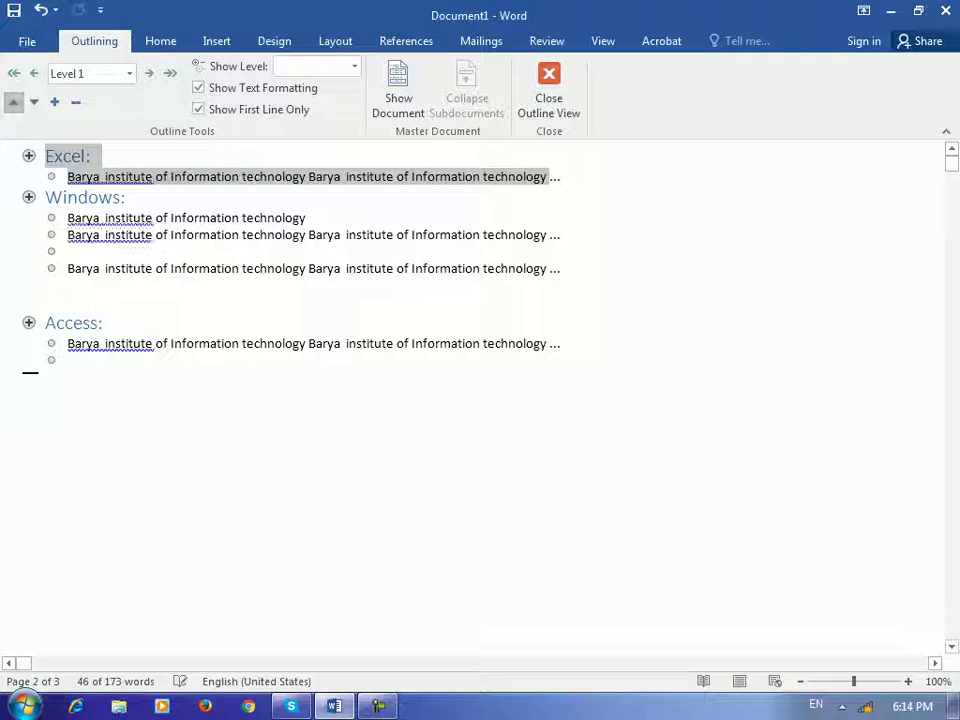
Move the "Excel:" heading with its paragraph below the "Access:" section and close Outline view
left_click(33, 101)
left_click(33, 101)
left_click(33, 101)
left_click(33, 101)
left_click(33, 101)
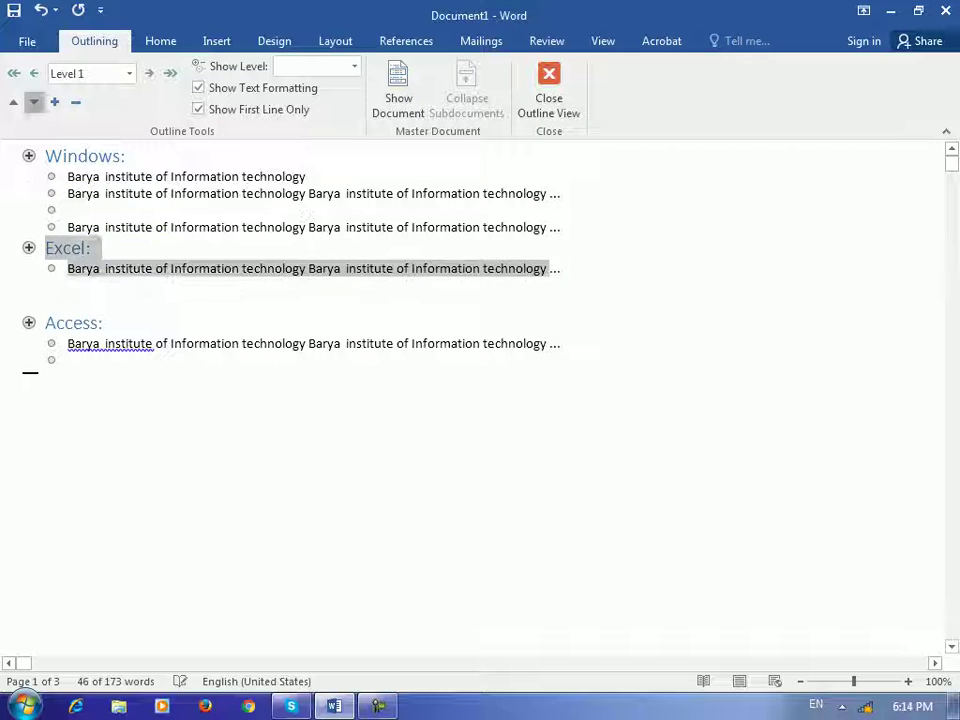
left_click(33, 101)
left_click(33, 101)
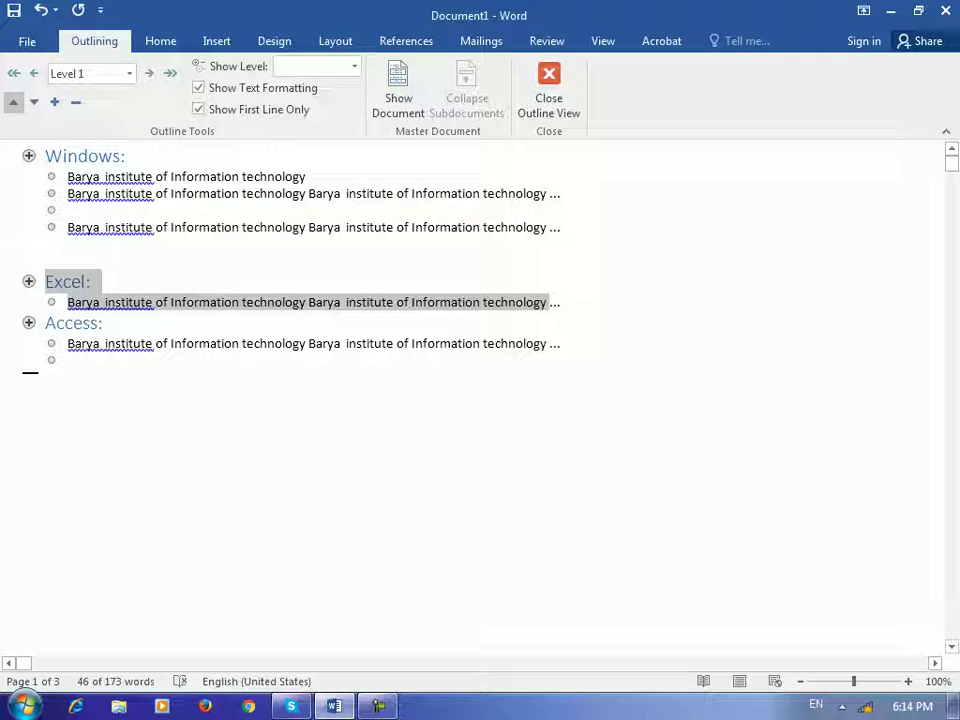
left_click(33, 101)
left_click(33, 101)
left_click(45, 340)
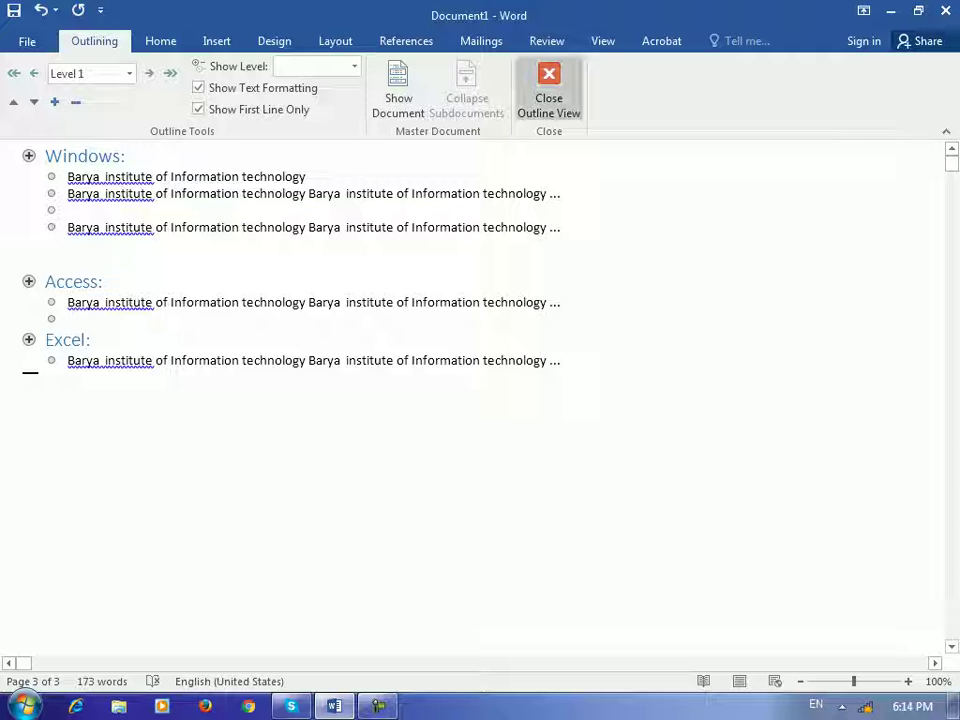
left_click(548, 90)
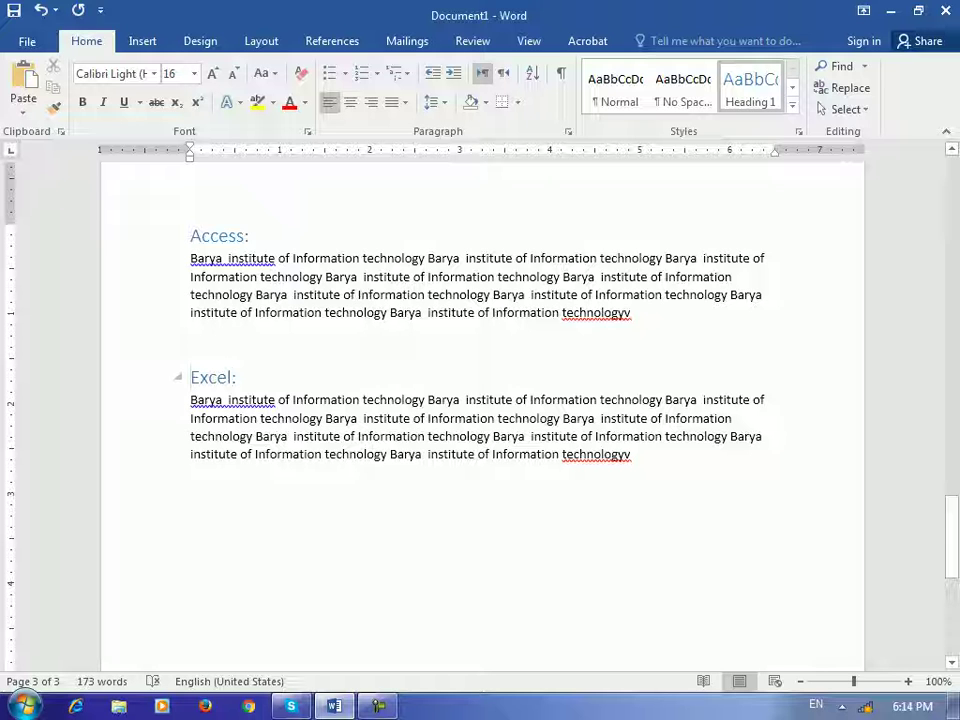
Move the "Access:" heading with its paragraph above the "Windows:" section in Outline view and close the view
left_click_drag(210, 236, 245, 236)
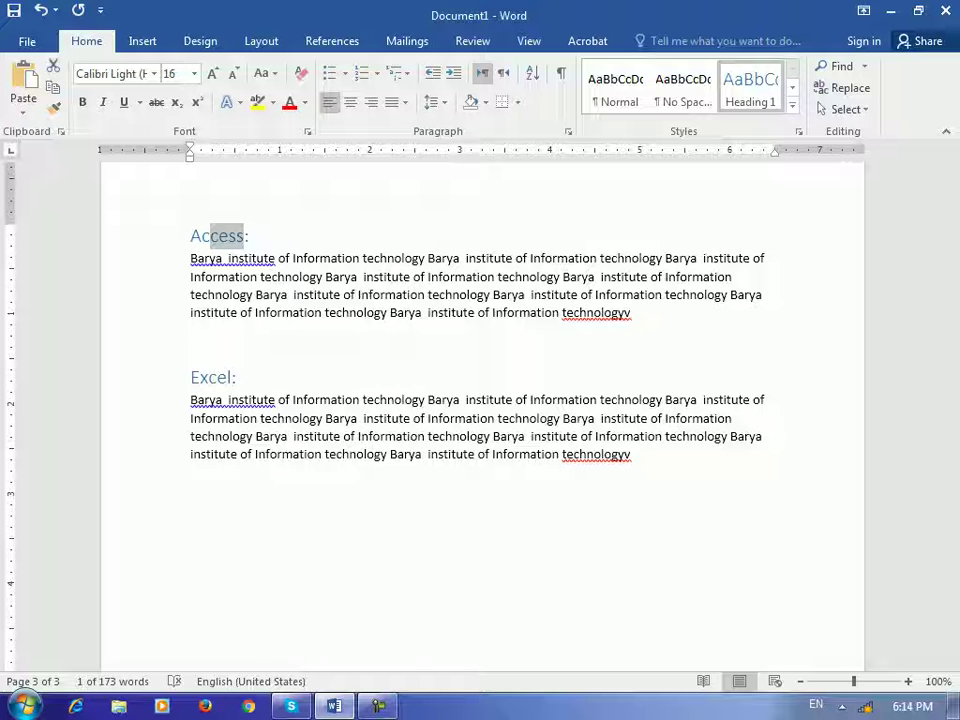
left_click(529, 41)
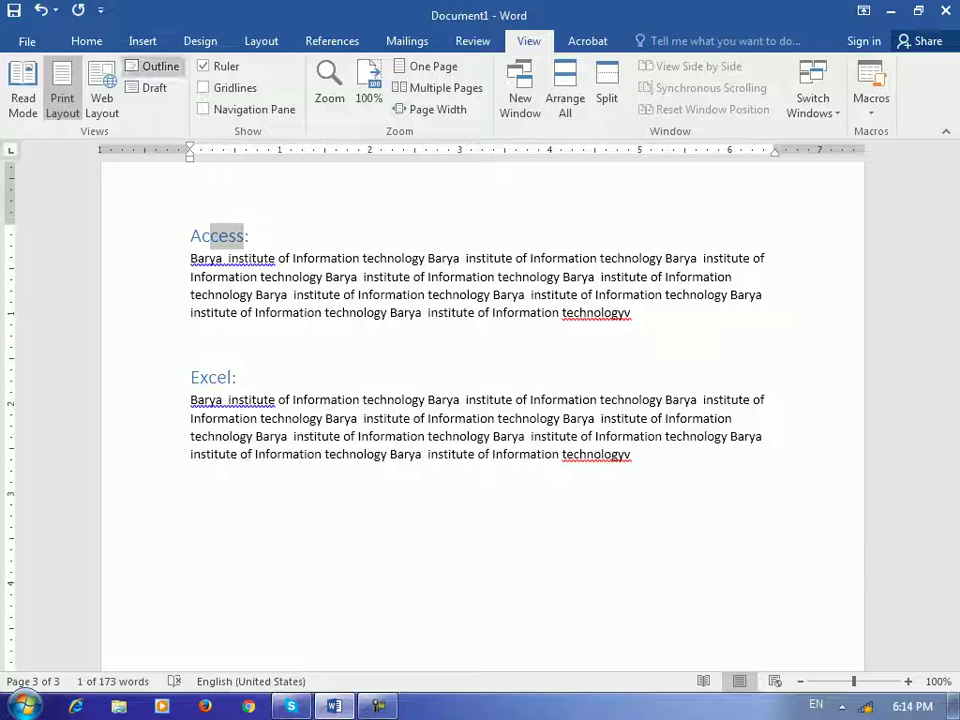
left_click(154, 66)
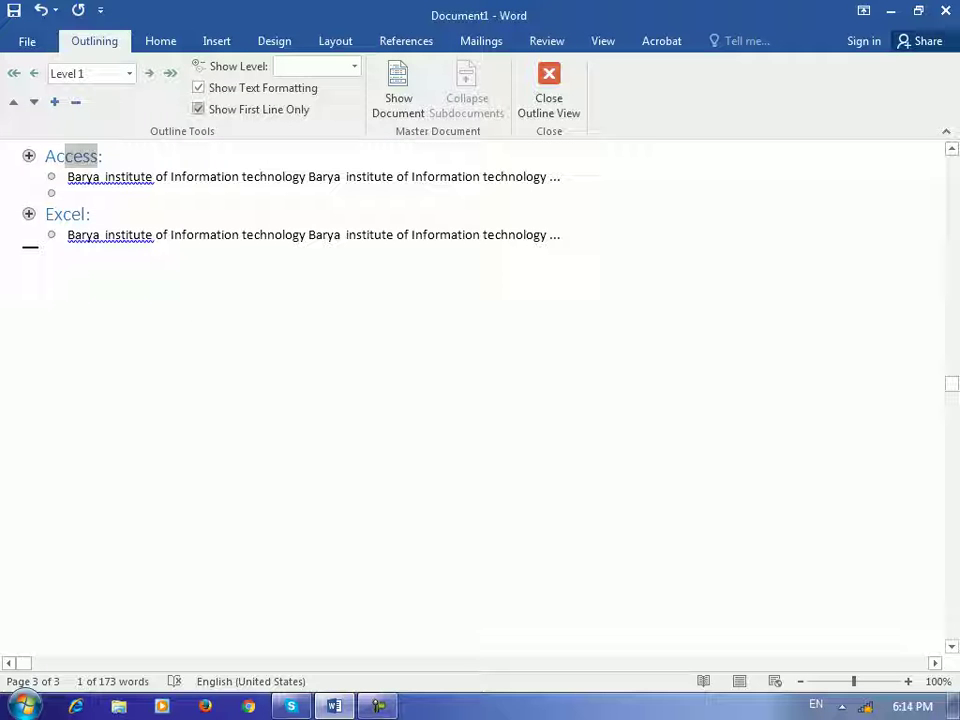
scroll(480, 400, "up", 3)
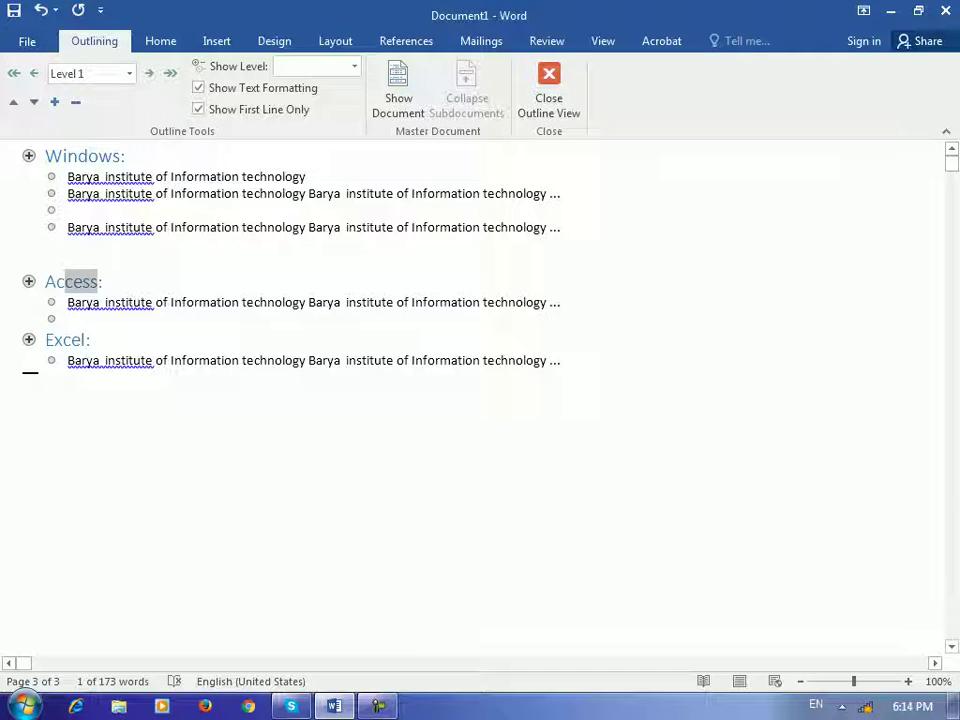
left_click(199, 300)
left_click_drag(550, 302, 45, 281)
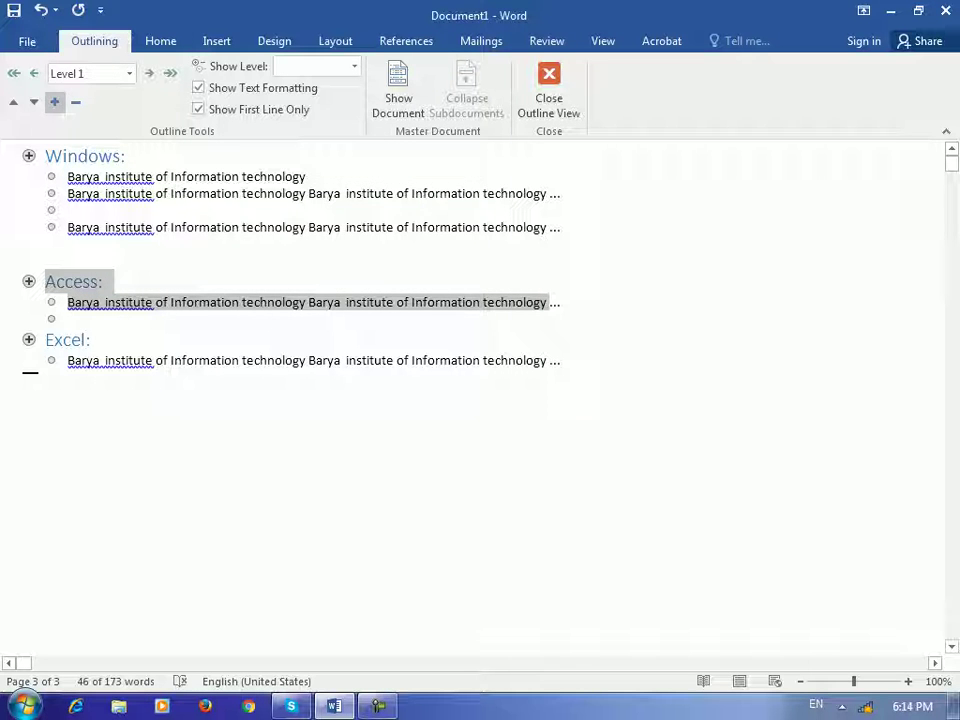
left_click(13, 102)
left_click(13, 102)
left_click(13, 102)
left_click(13, 102)
left_click(13, 102)
left_click(13, 102)
left_click(13, 102)
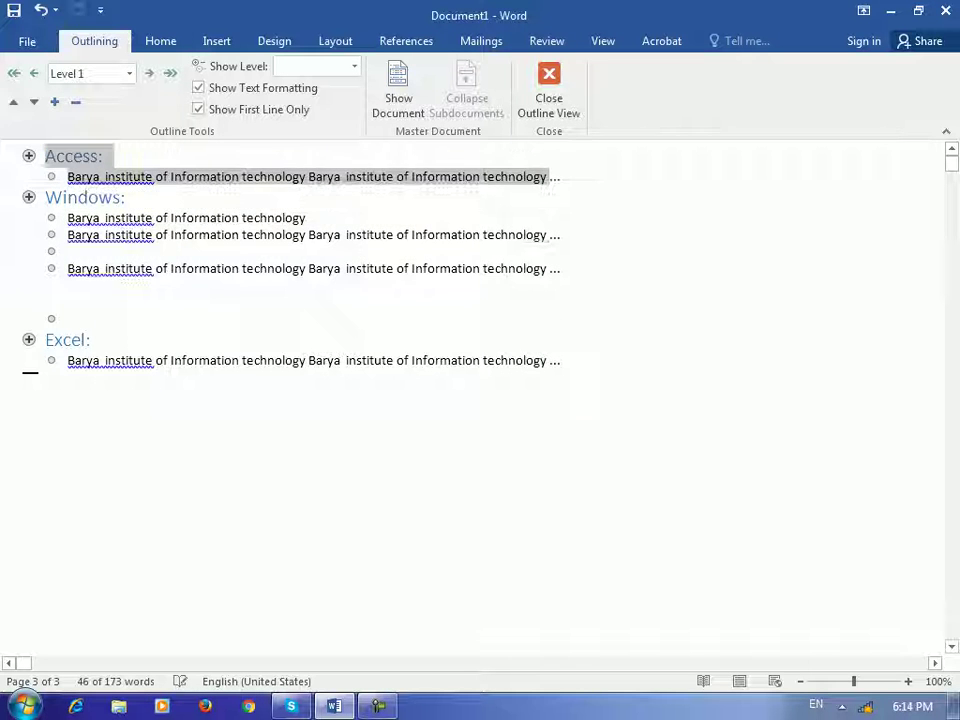
left_click(549, 88)
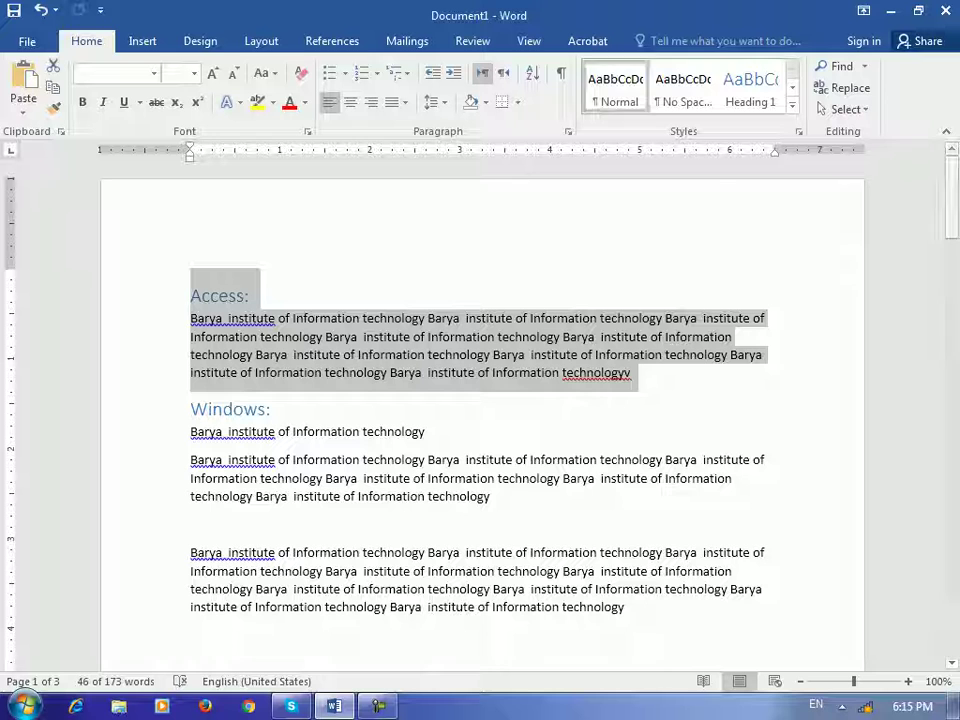
Review the new section order in Outline view and return to Print Layout
left_click(529, 41)
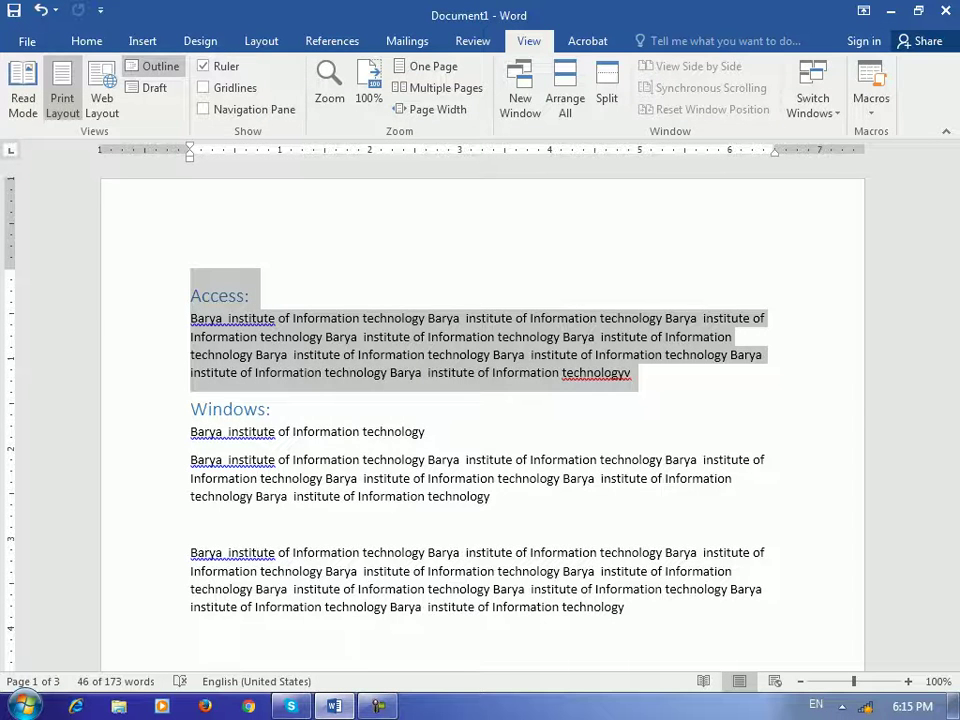
left_click(155, 66)
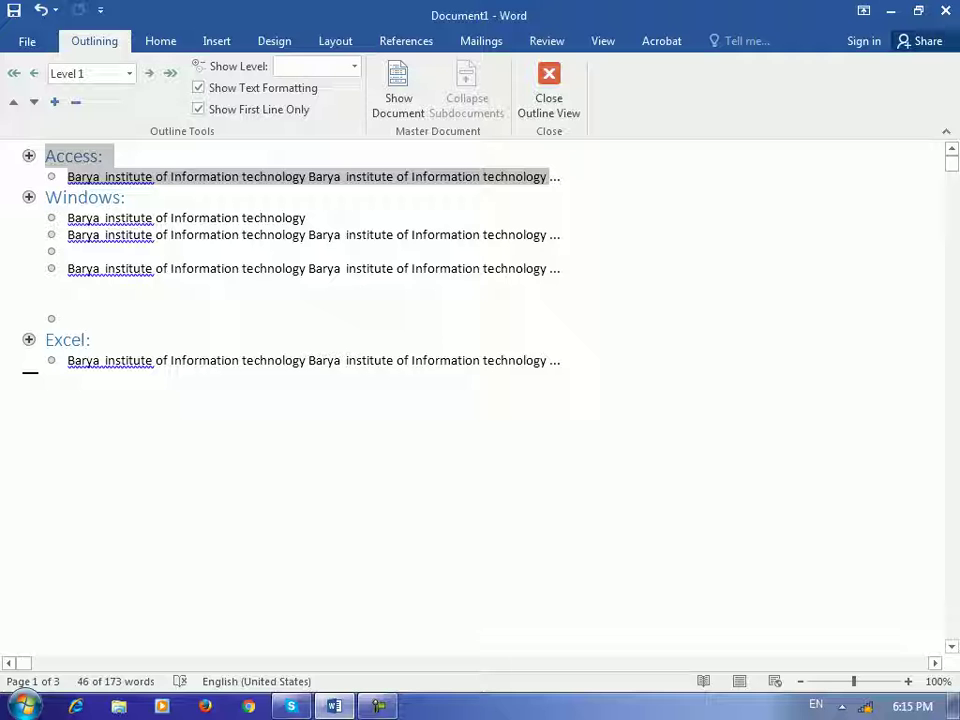
left_click(549, 90)
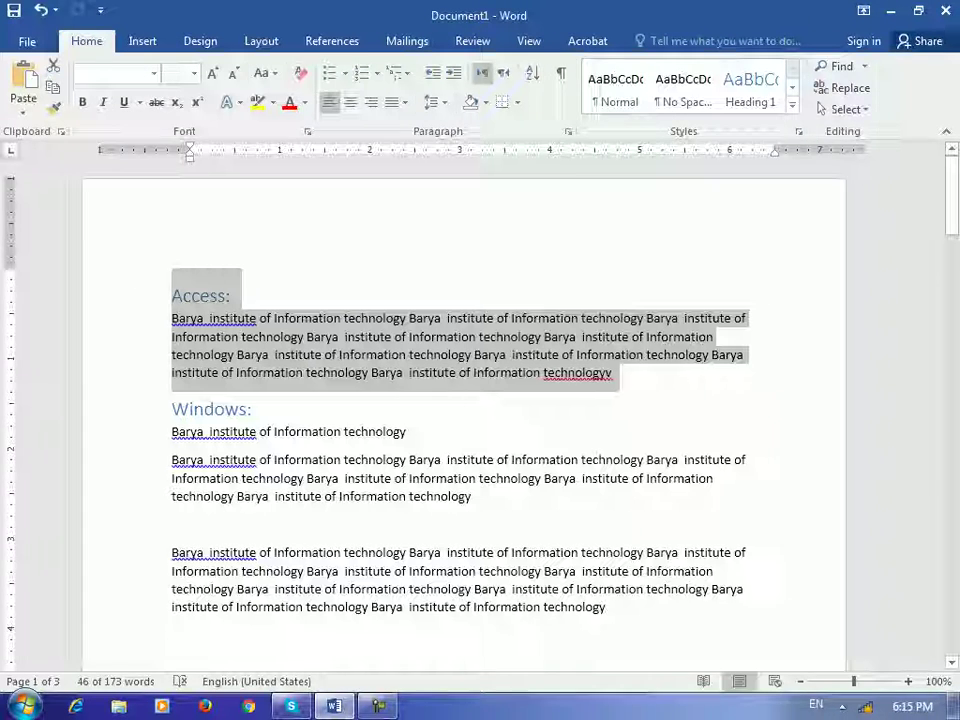
Display gridlines on the document pages, look through the pages and hide the gridlines again
left_click(529, 41)
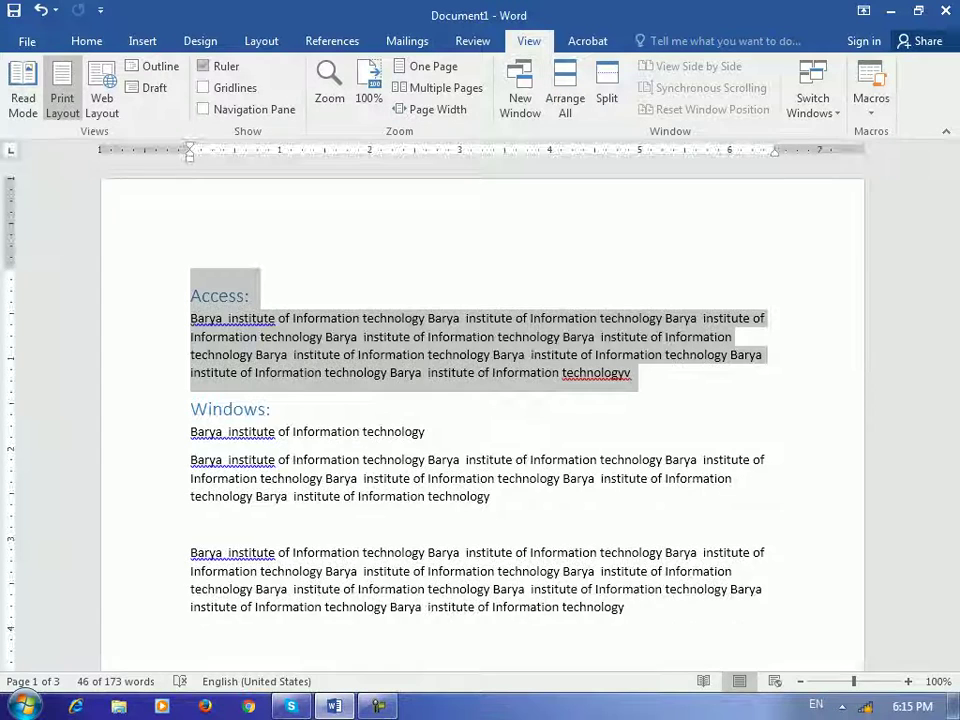
left_click(204, 66)
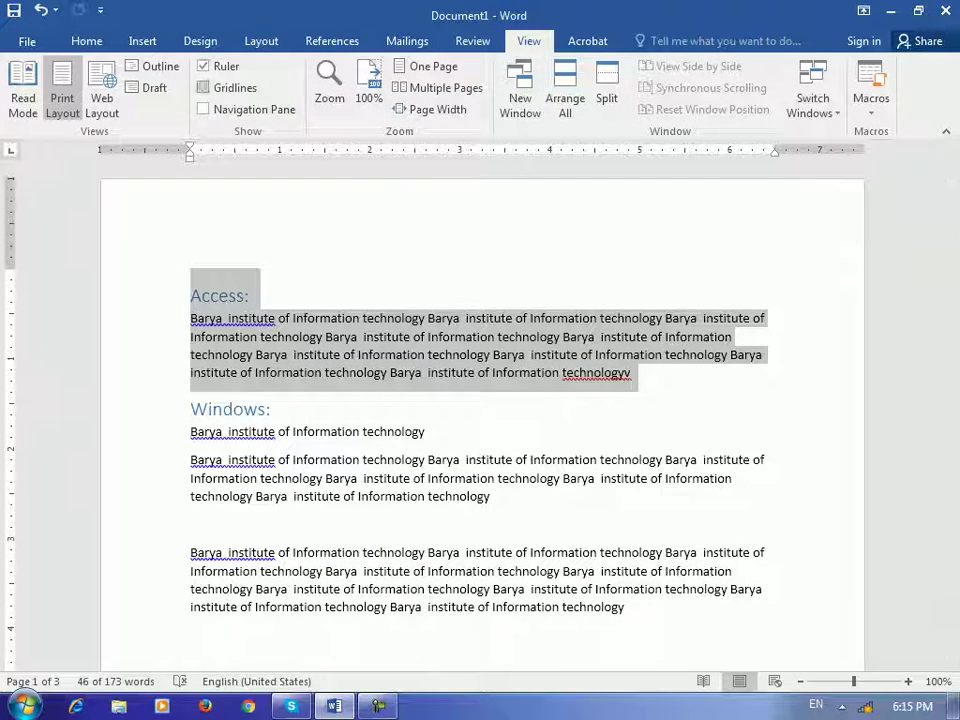
left_click(203, 87)
scroll(480, 400, "down", 8)
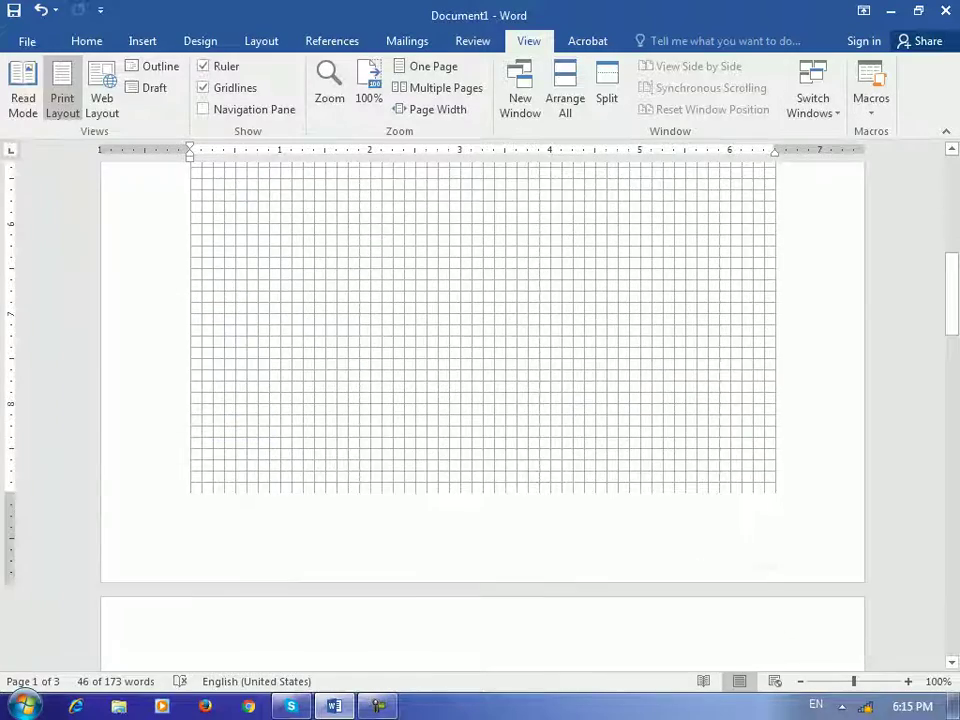
scroll(480, 400, "down", 4)
scroll(480, 400, "up", 10)
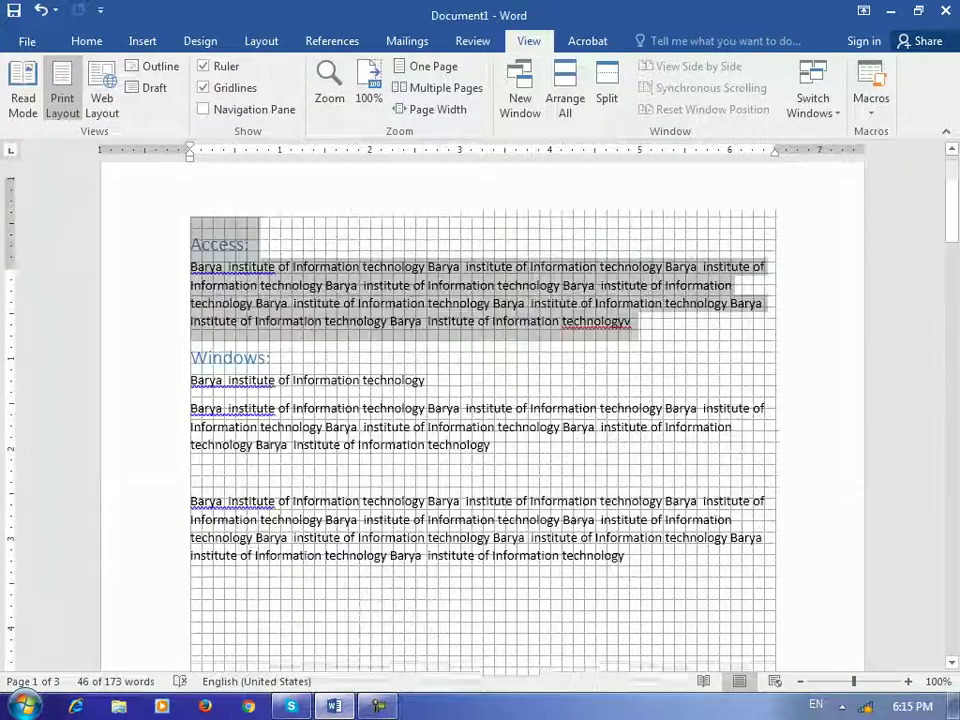
left_click(203, 87)
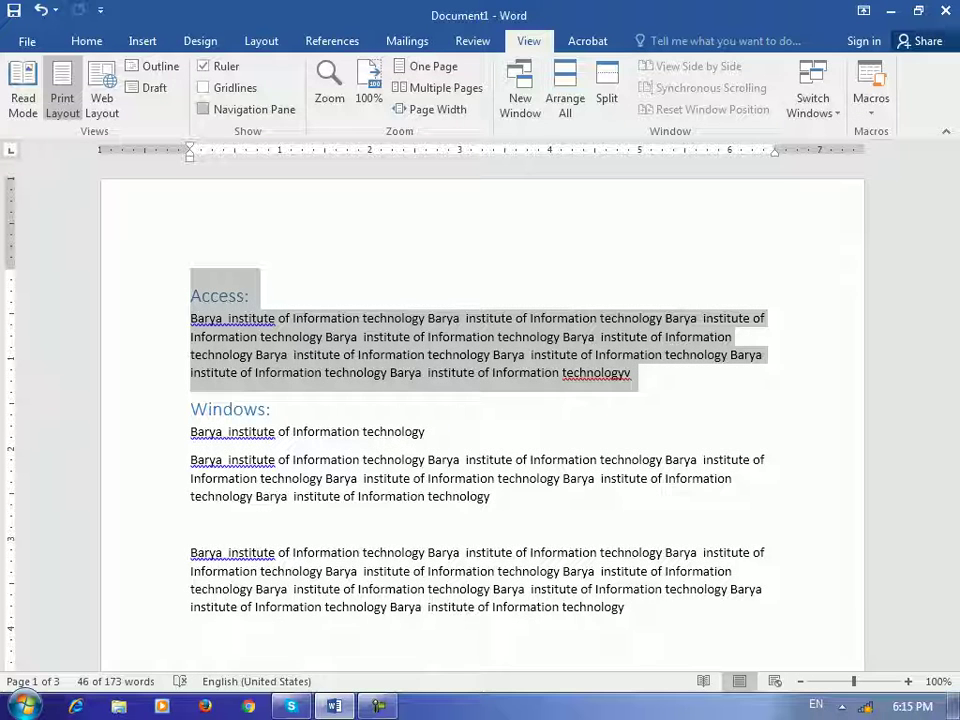
Show the Navigation Pane and use its headings to jump to the Windows and Excel sections
left_click(203, 109)
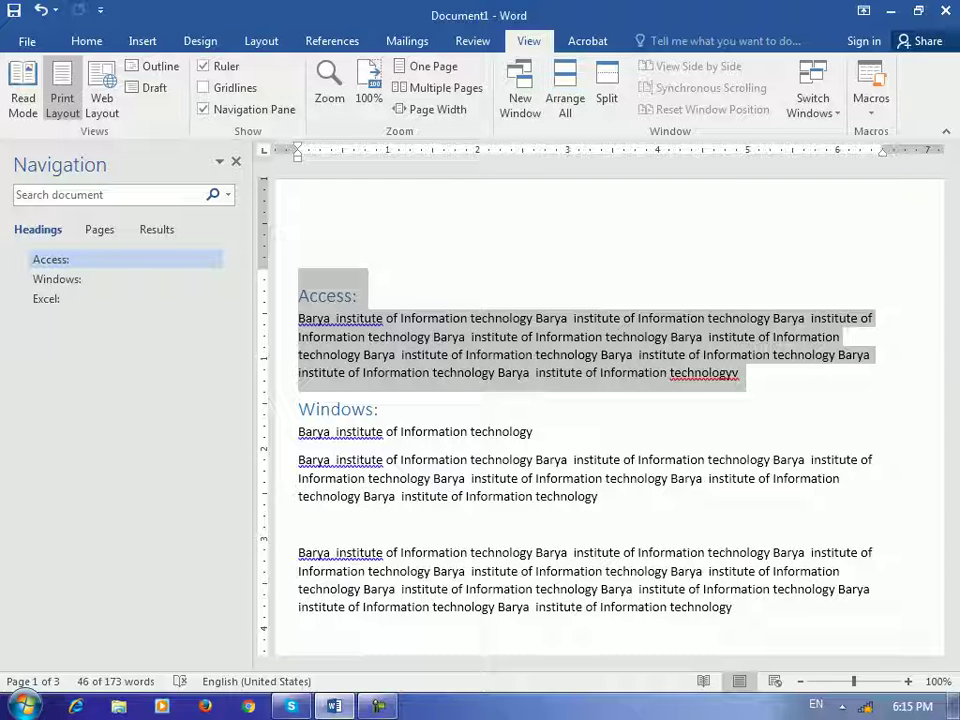
left_click(344, 295)
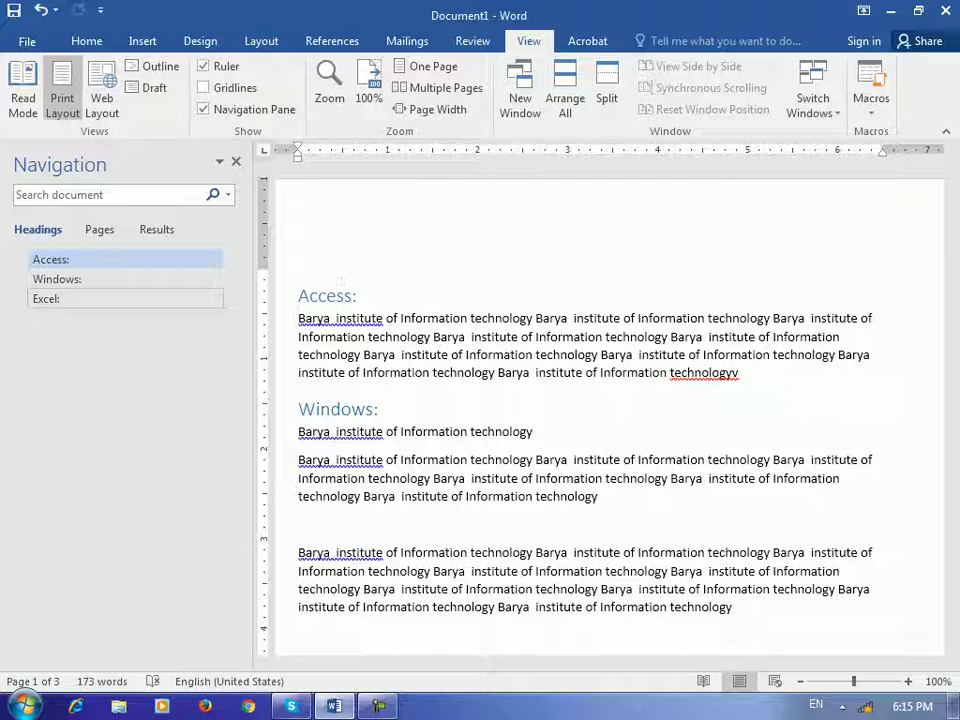
left_click(57, 279)
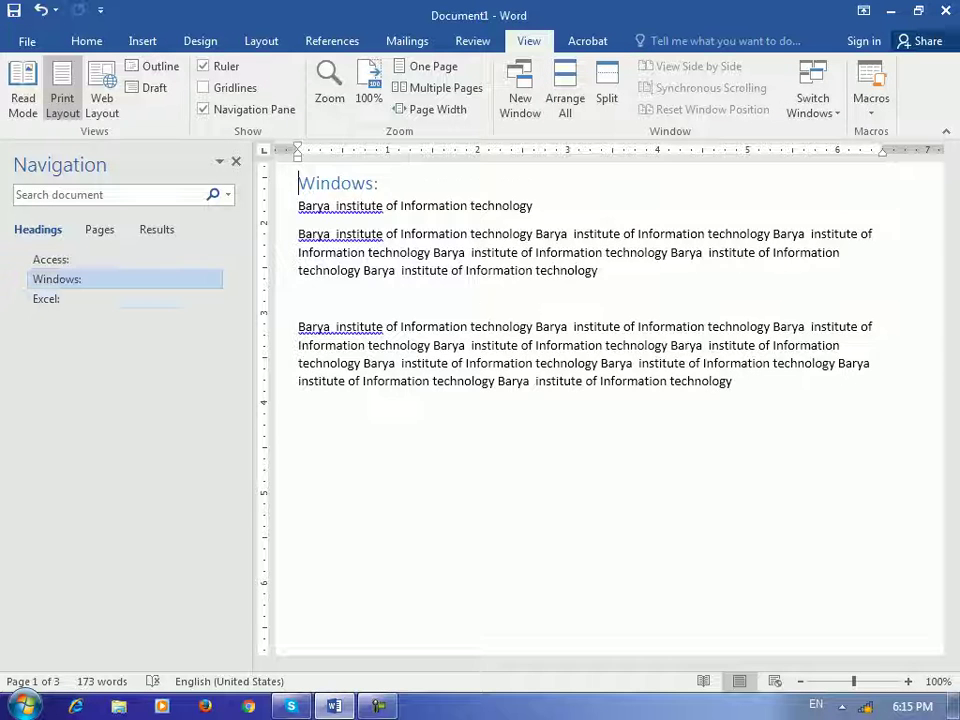
left_click(46, 298)
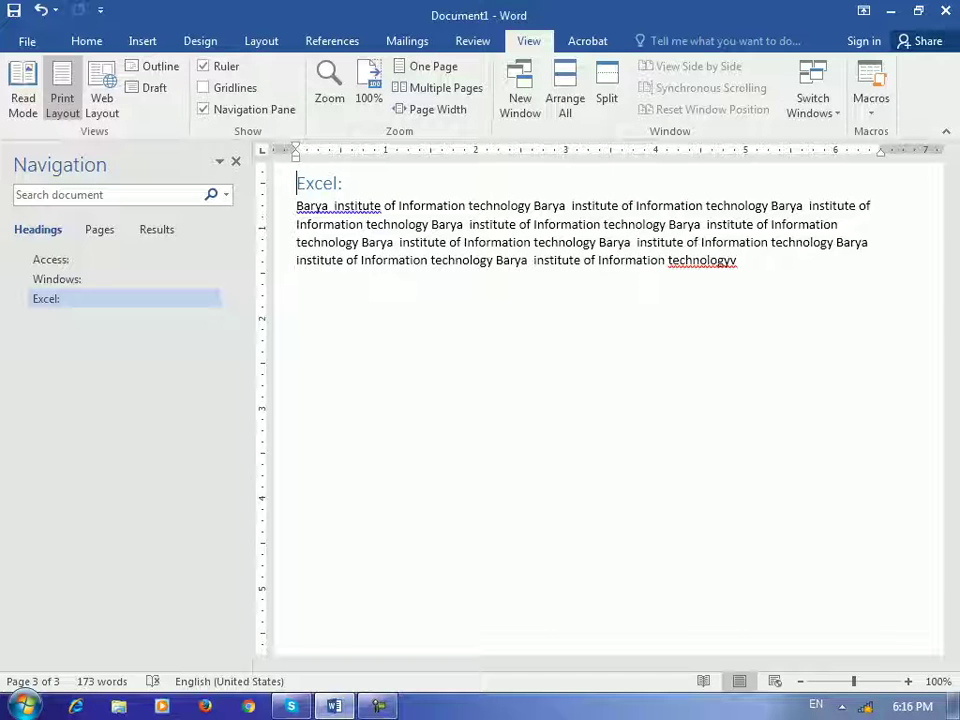
Narrow the Navigation Pane and jump through the Access, Windows and Excel headings in turn
left_click_drag(253, 484, 167, 484)
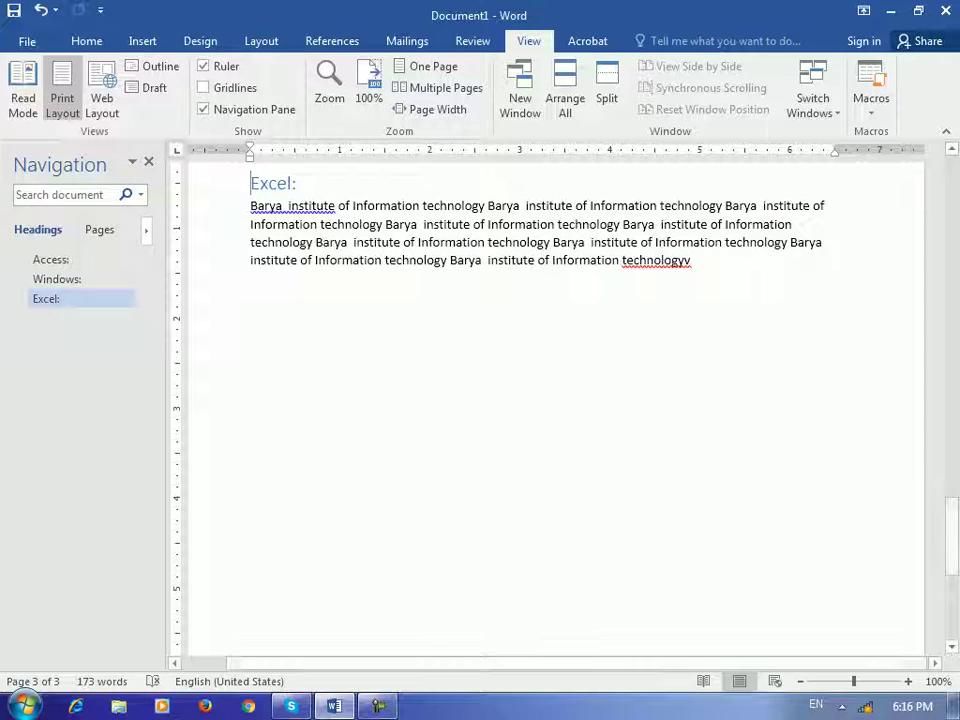
left_click_drag(952, 536, 952, 220)
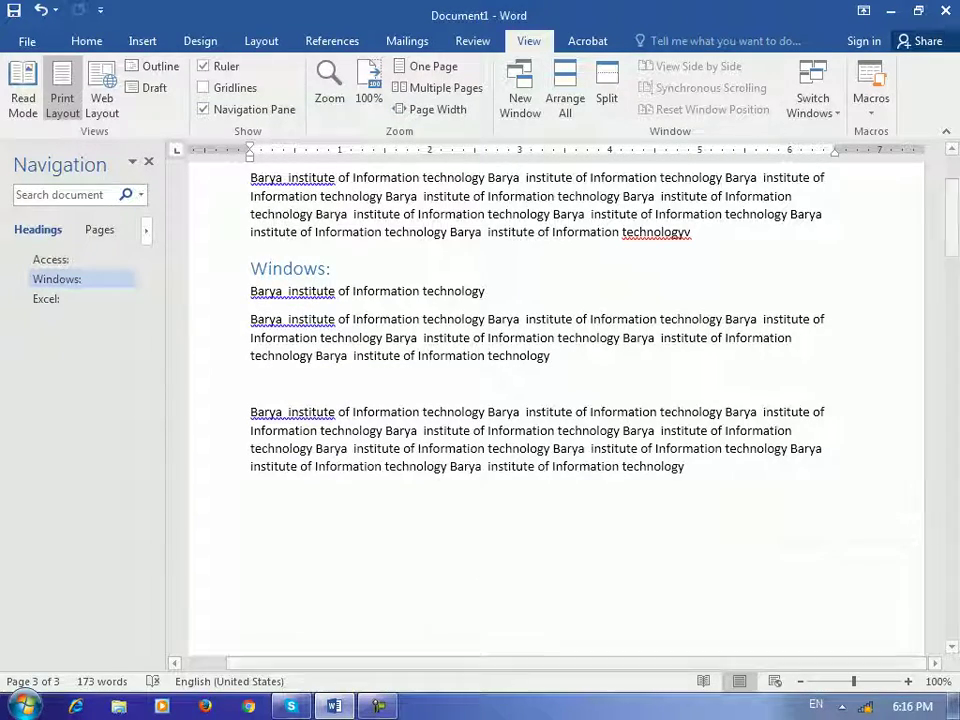
left_click(50, 259)
left_click(57, 279)
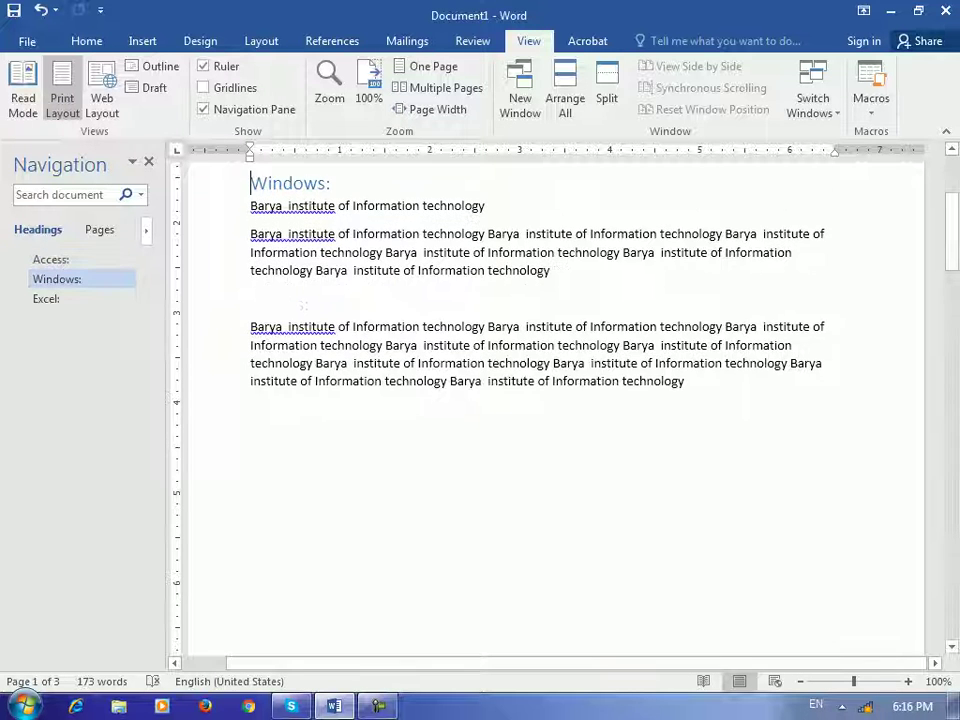
left_click(46, 298)
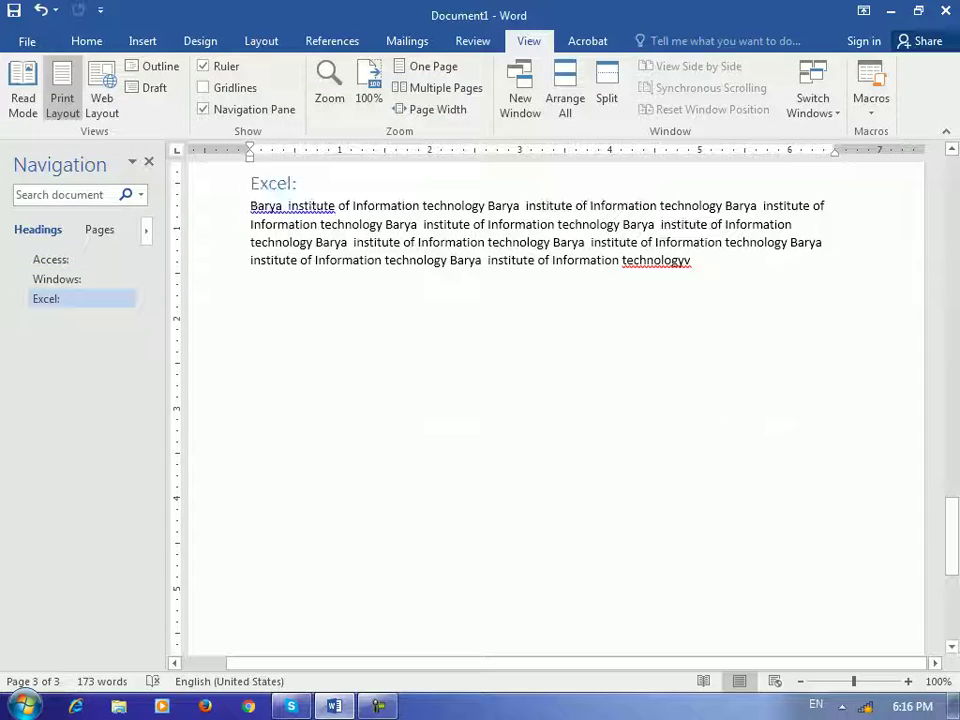
Switch the Navigation Pane to page thumbnails and go to page 1 and page 2
left_click(20, 683)
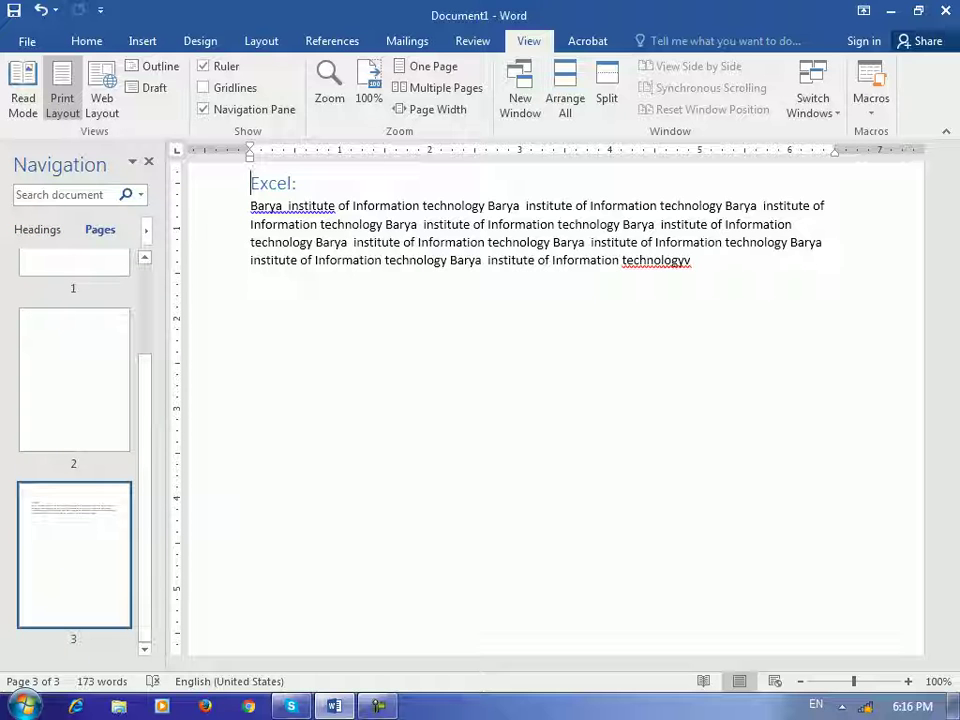
left_click_drag(145, 482, 145, 392)
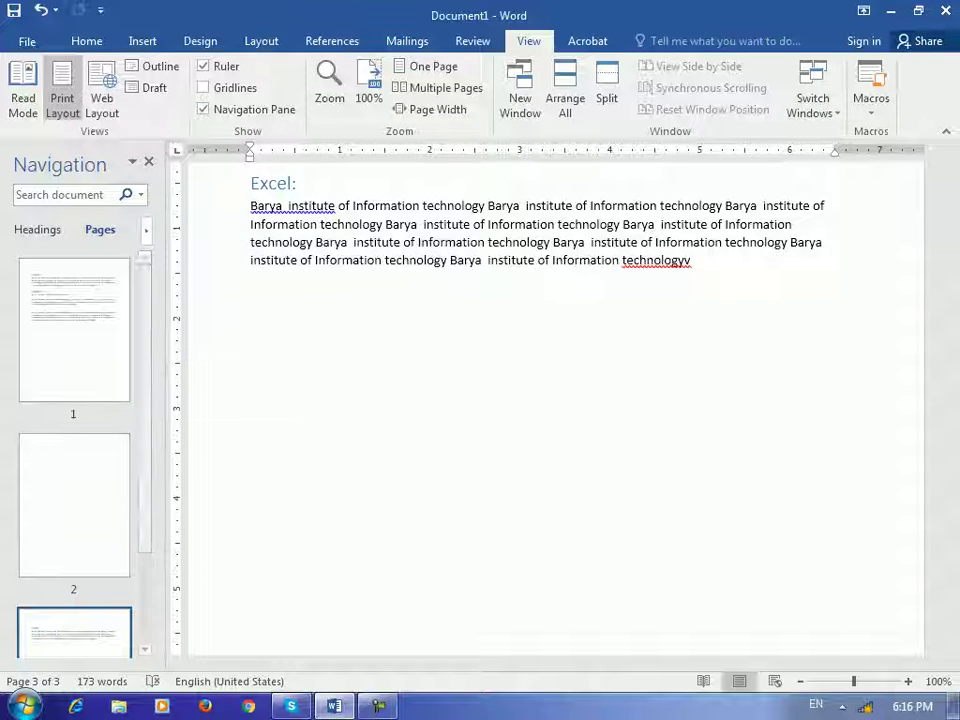
left_click(74, 330)
left_click(74, 505)
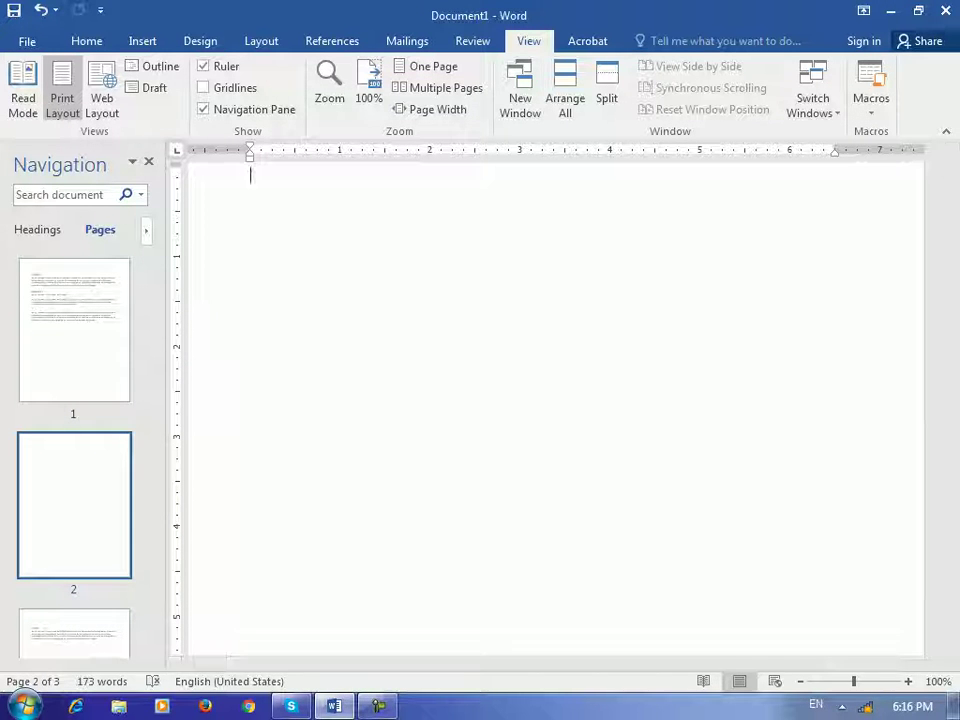
Search the document for "barya" and show which headings contain matches in the Navigation Pane
key("ctrl+f")
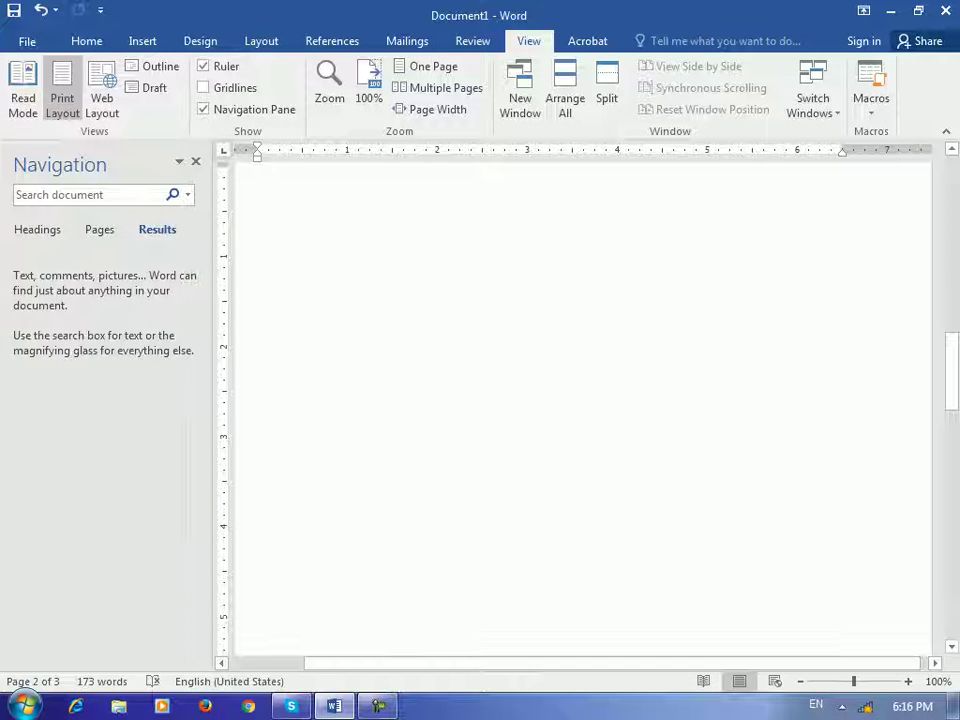
scroll(584, 410, "up", 13)
scroll(584, 410, "up", 3)
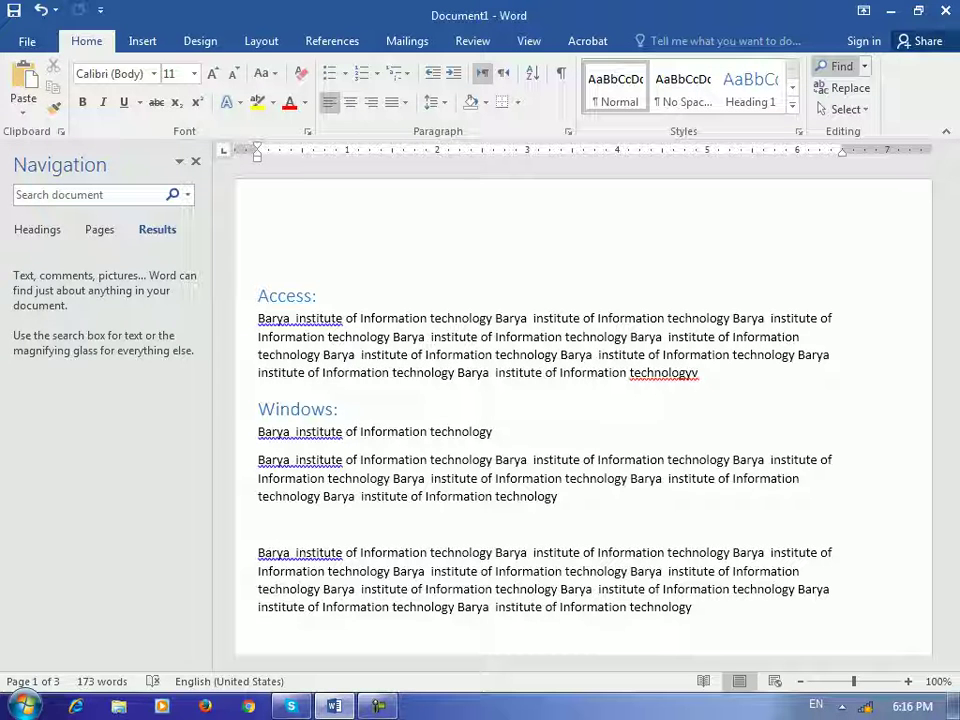
left_click(836, 66)
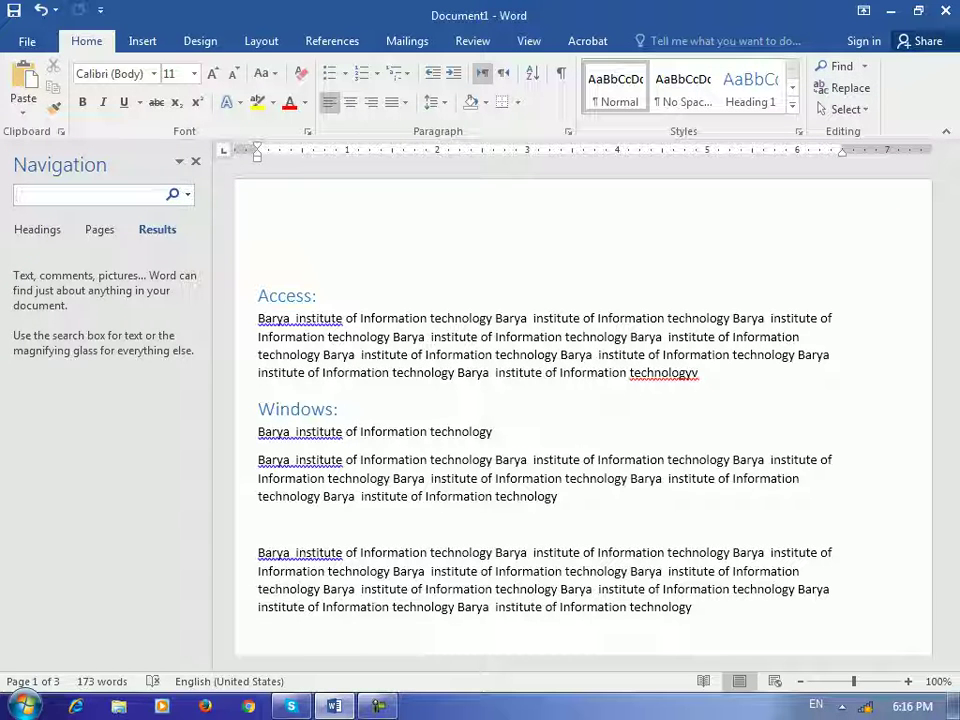
type("barya")
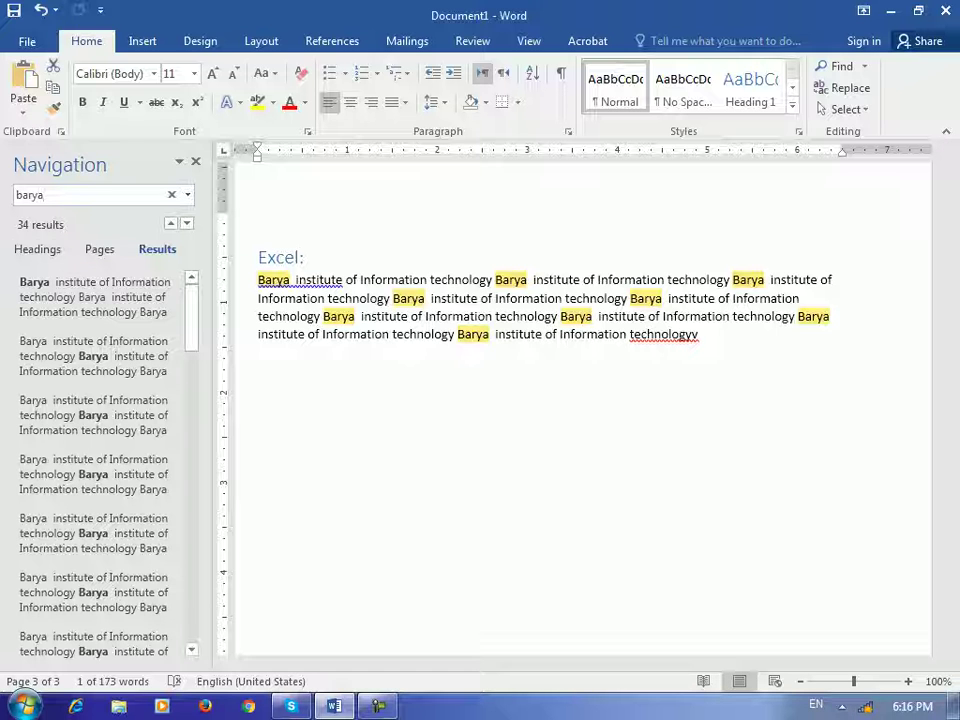
key("Tab")
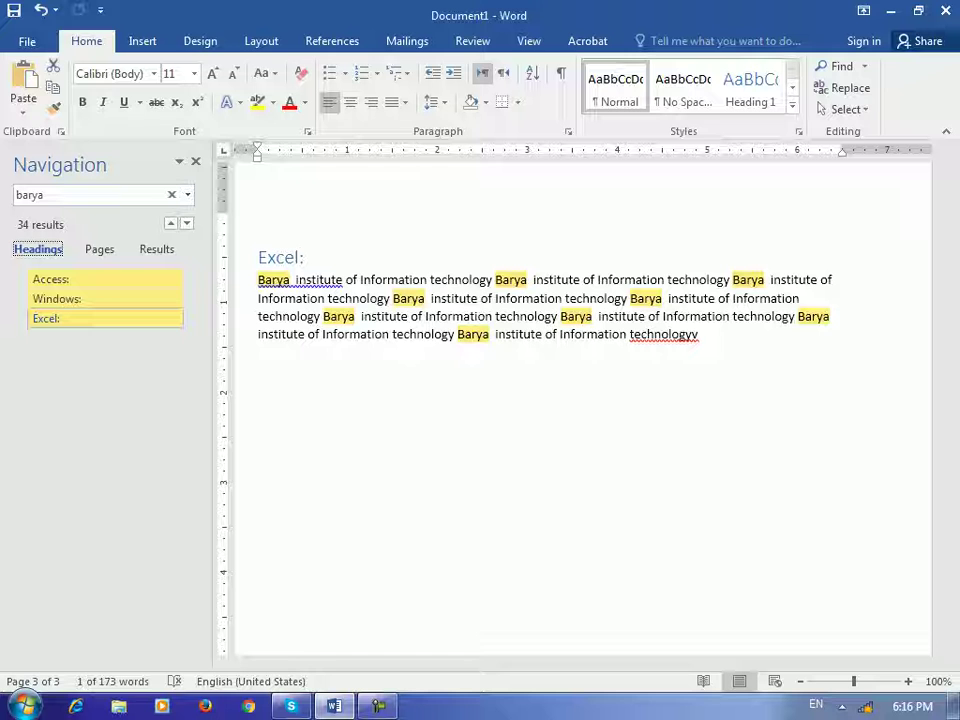
Clear the "barya" search text from the Navigation Pane
left_click(17, 195)
key("Delete")
key("Delete")
key("Delete")
key("Delete")
key("Delete")
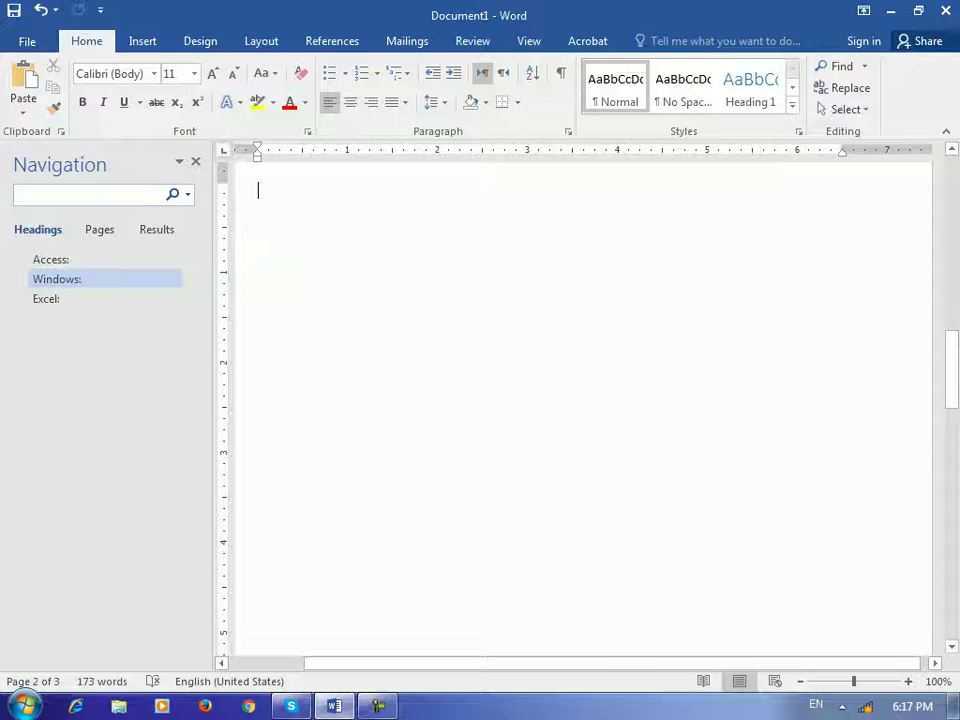
Hide the Navigation Pane and return to the beginning of the document
left_click(529, 41)
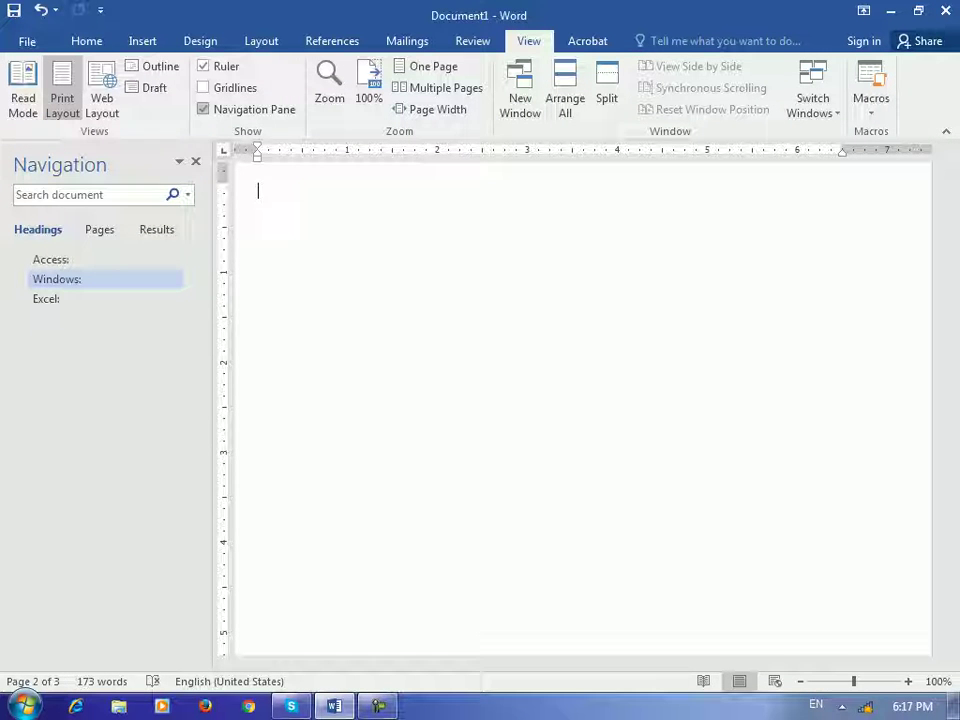
left_click(205, 109)
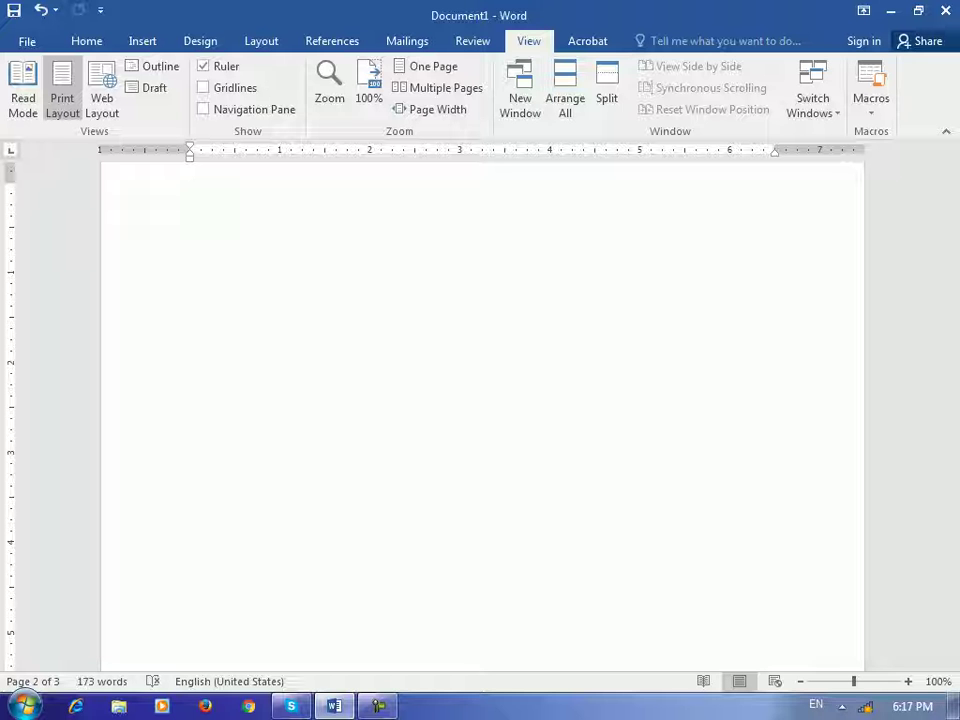
scroll(480, 400, "up", 5)
scroll(480, 400, "up", 5)
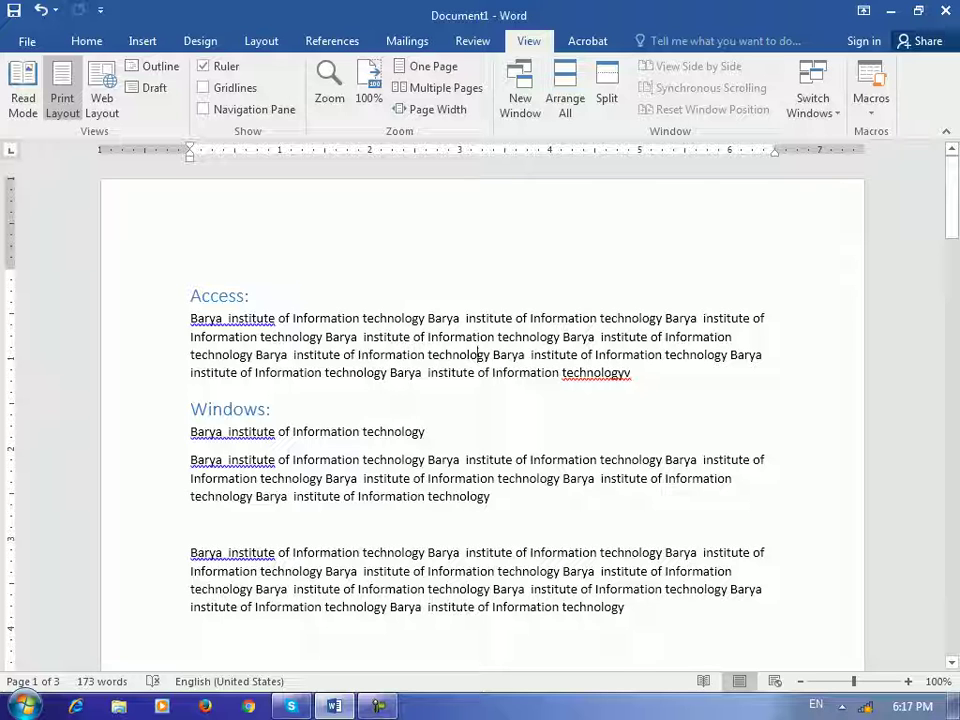
Zoom the document in to 180% and out to 87%, and restore it to 100%
scroll(479, 355, "up", 8, "ctrl")
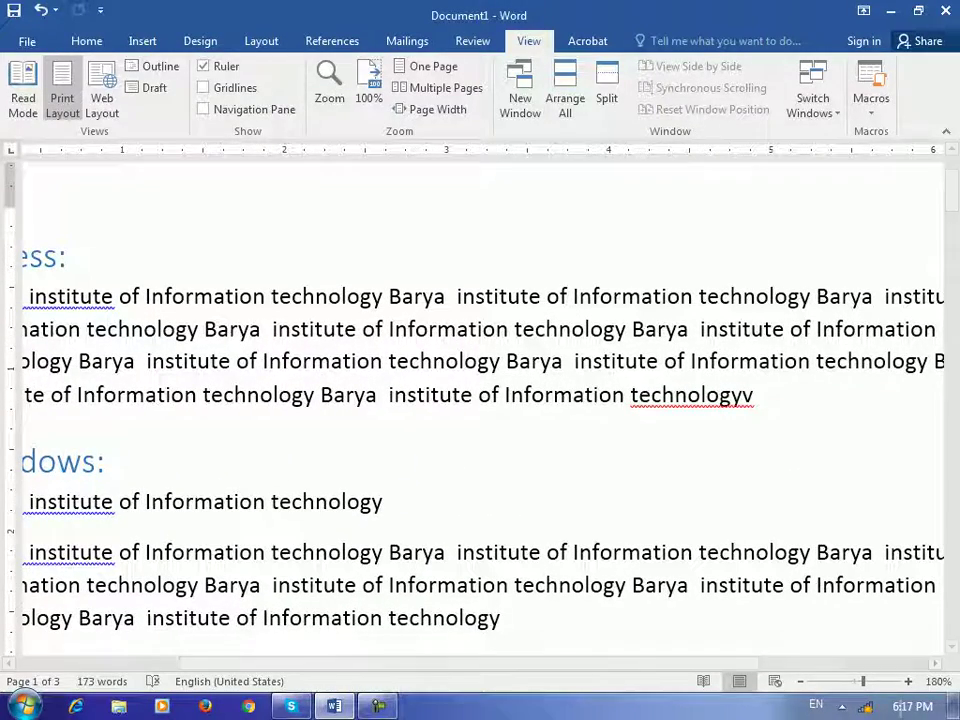
left_click_drag(862, 681, 847, 681)
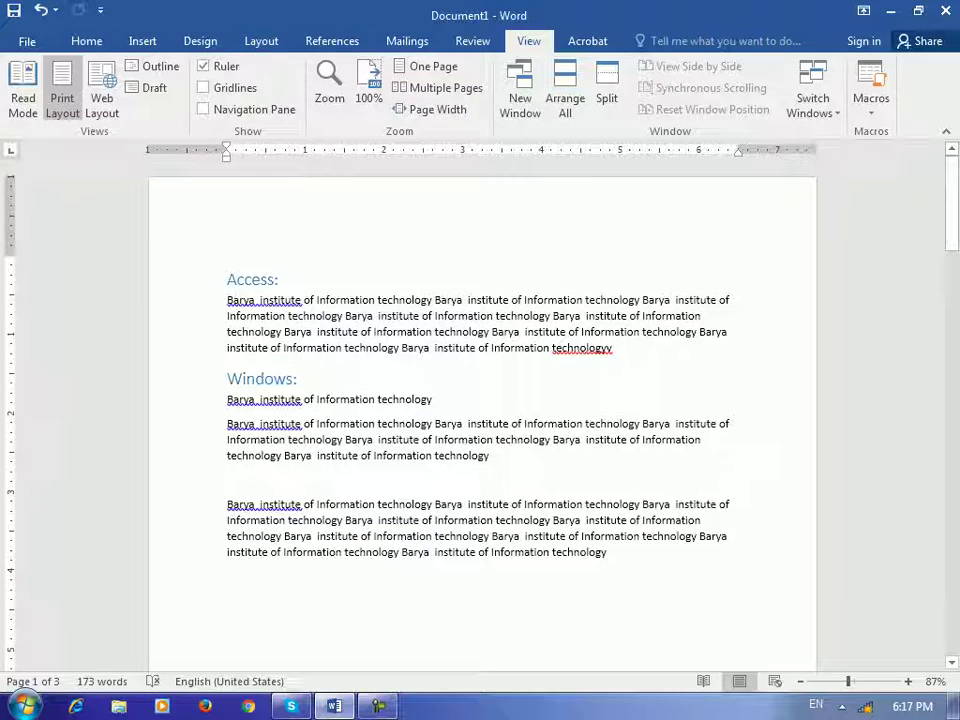
left_click(369, 88)
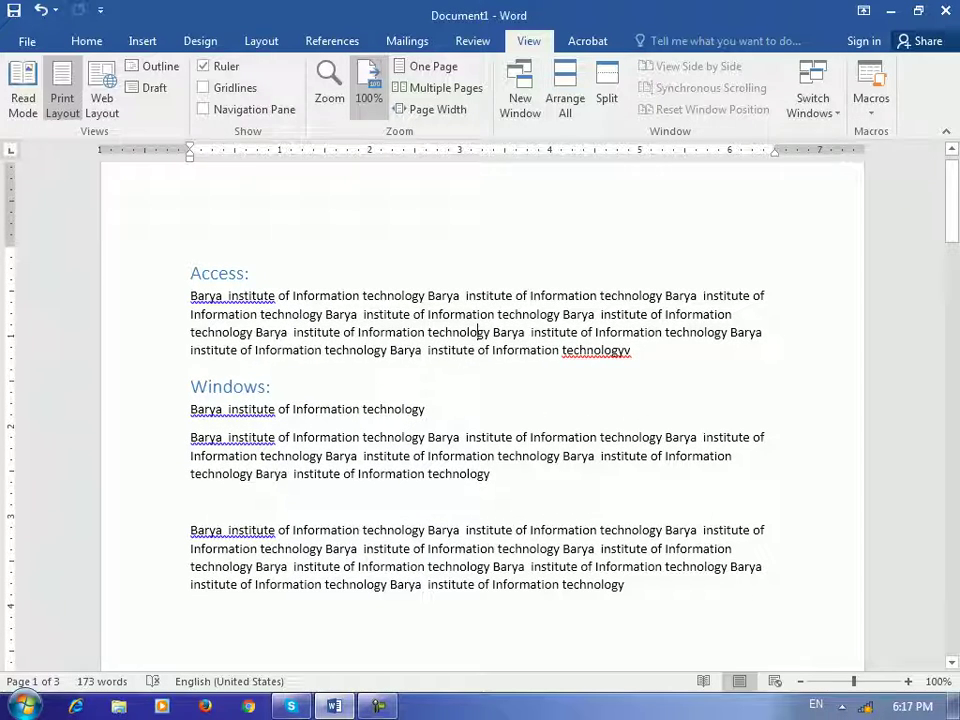
Set the document zoom to the 200% preset in the Zoom dialog
left_click(329, 88)
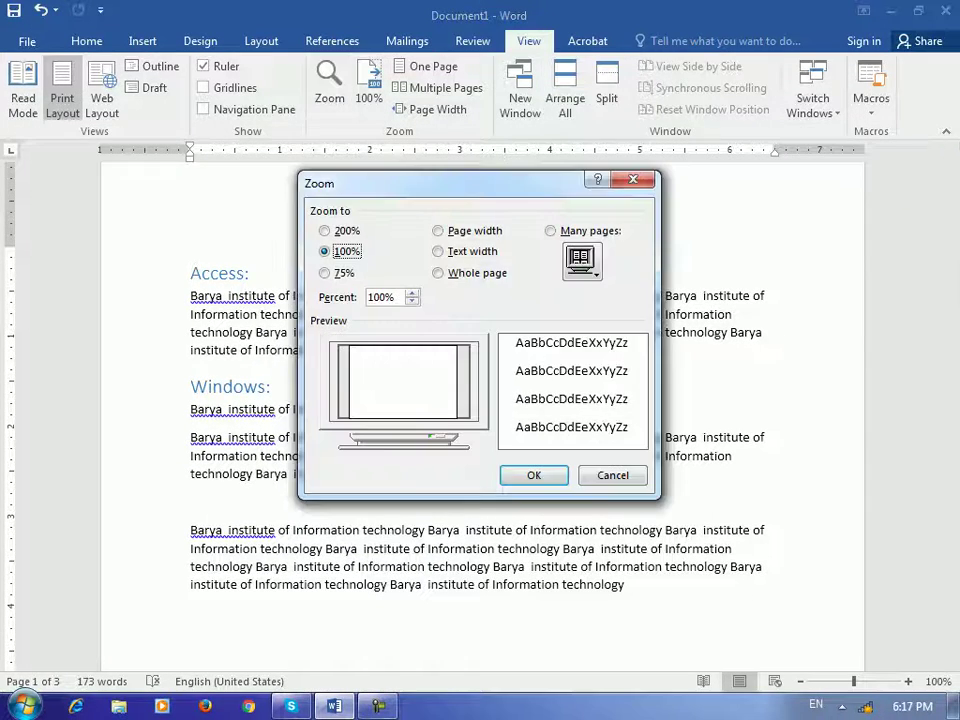
left_click_drag(439, 184, 430, 163)
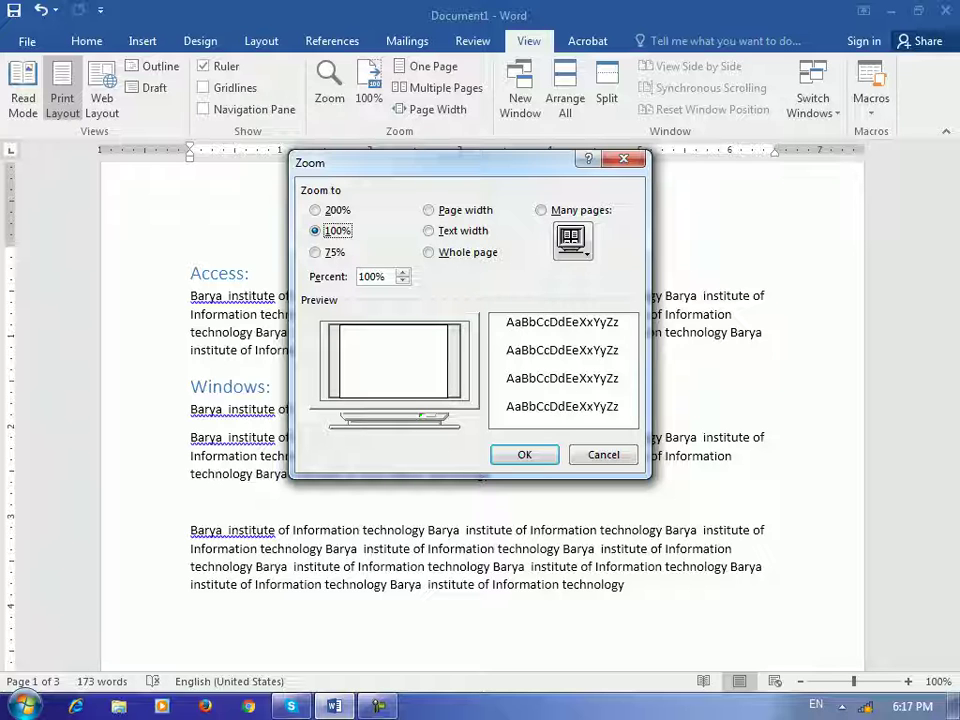
left_click(315, 210)
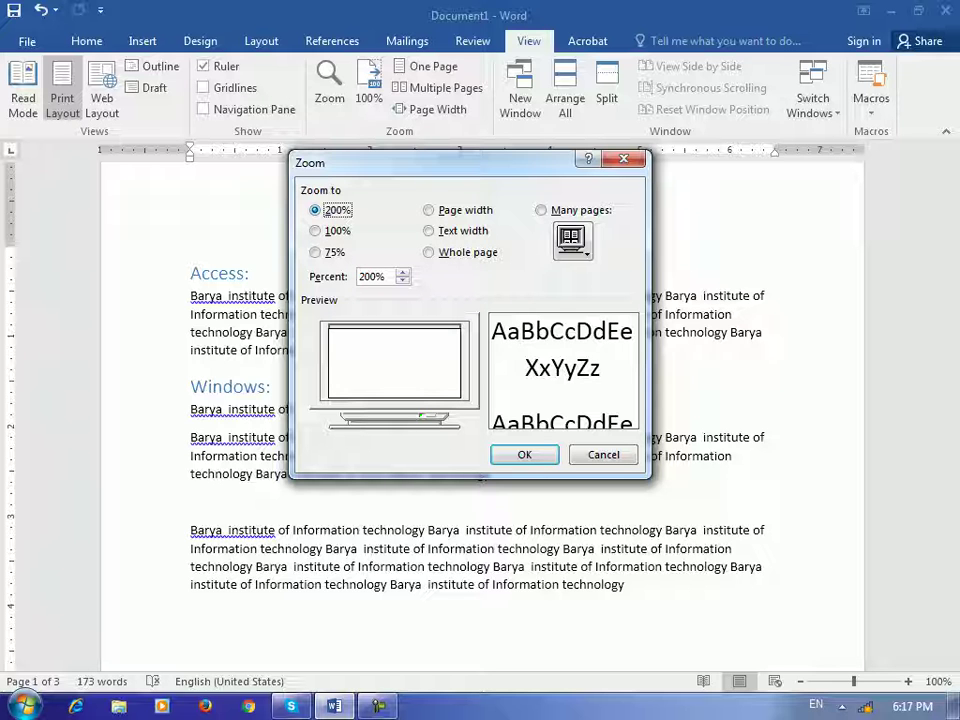
key("Return")
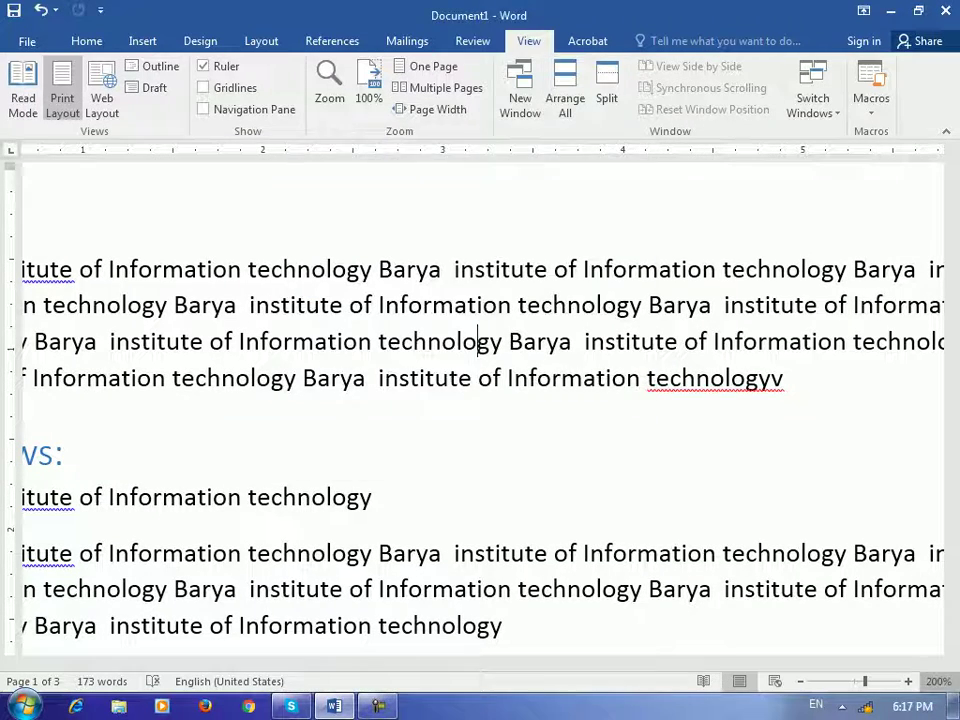
Preview the 75% zoom preset and raise the custom zoom percentage to 79%
left_click(938, 681)
left_click(316, 252)
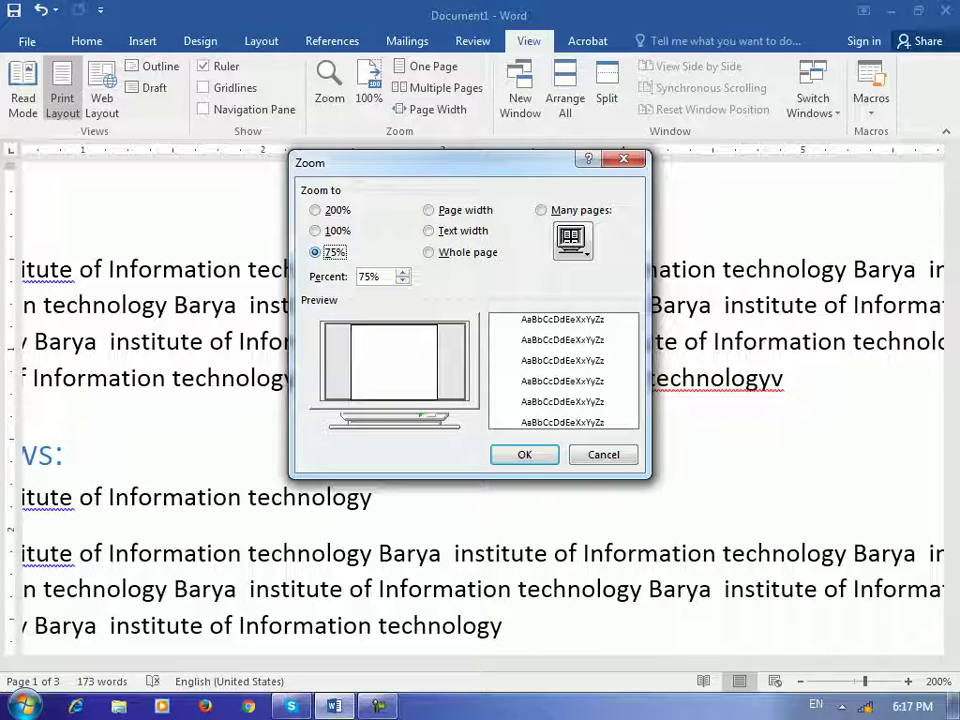
key("Tab")
key("Up")
key("Up")
key("Up")
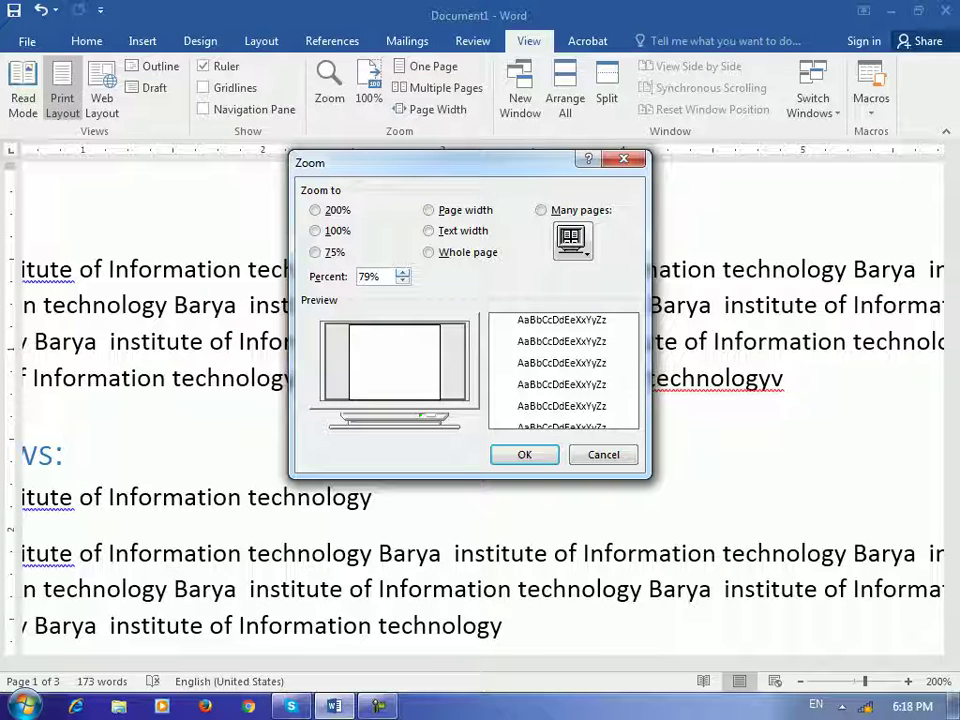
Apply the Page width zoom to the document, followed by the Text width zoom
left_click(429, 210)
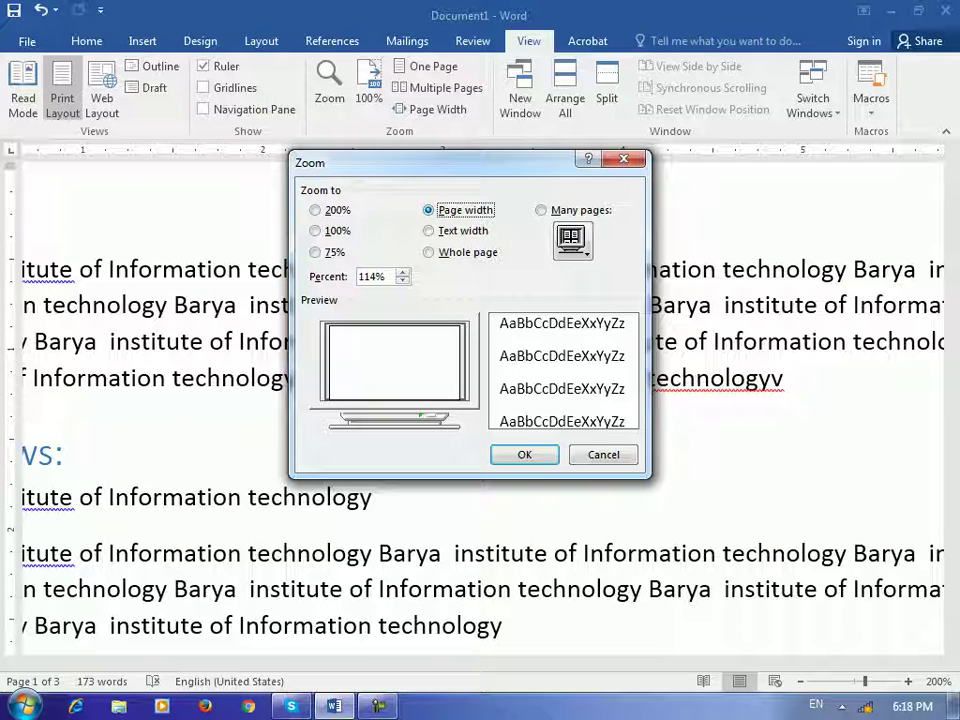
key("Return")
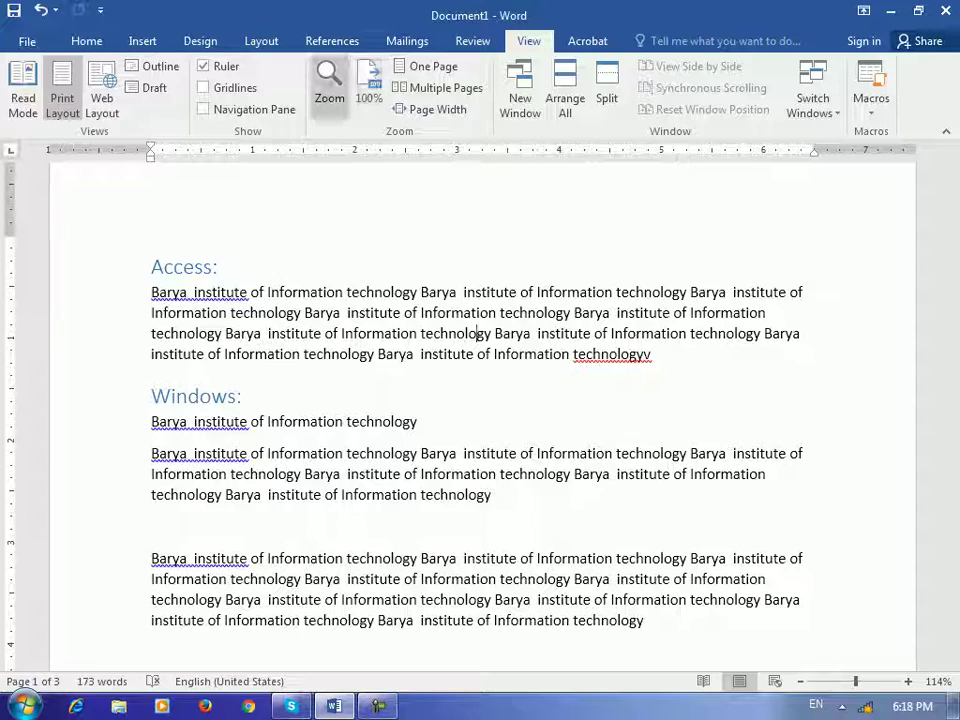
left_click(329, 88)
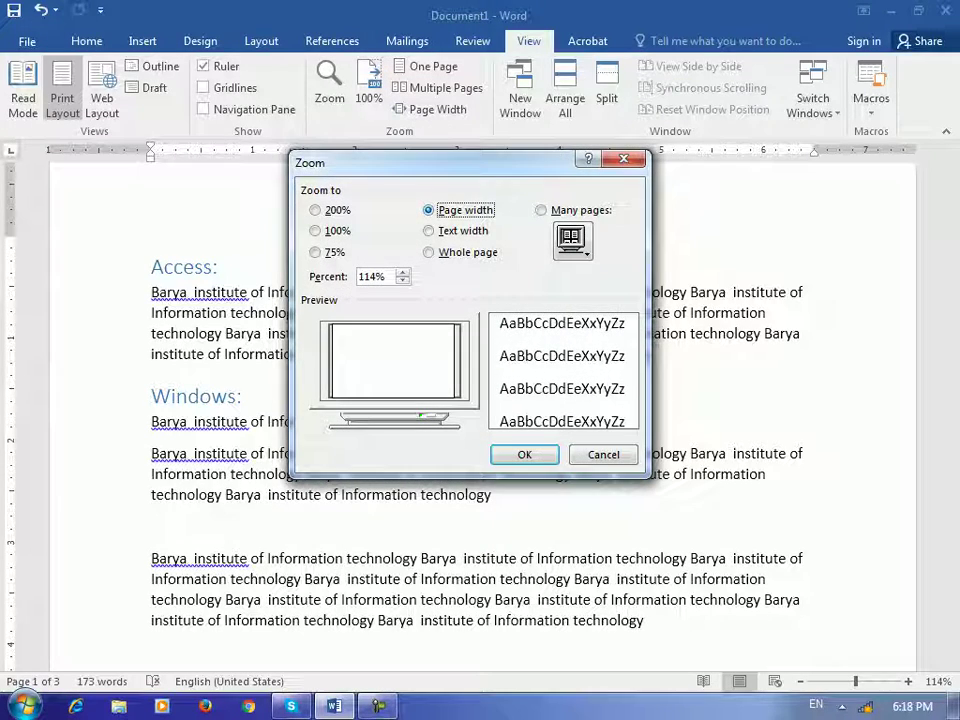
left_click(430, 231)
key("Return")
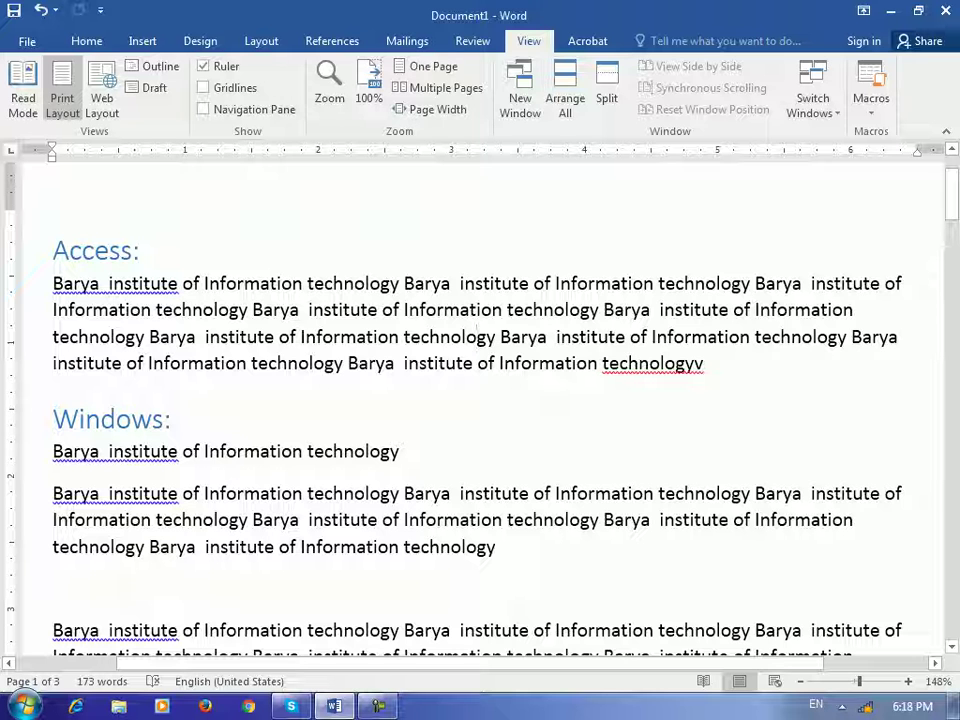
Zoom to the whole page and switch the display to multiple pages
left_click(329, 84)
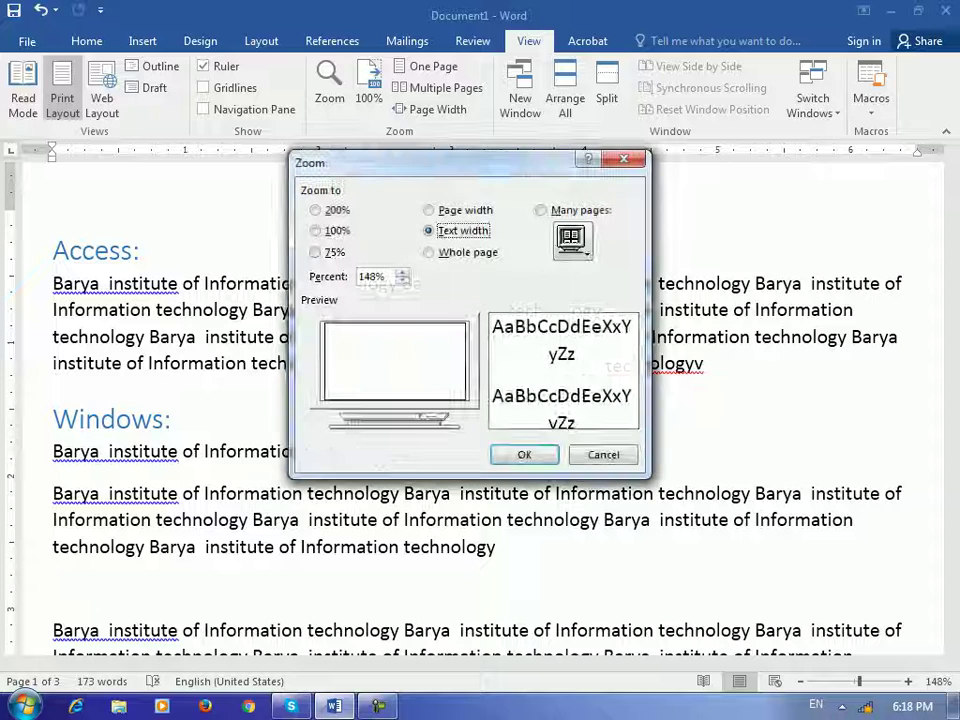
left_click(447, 252)
left_click(524, 455)
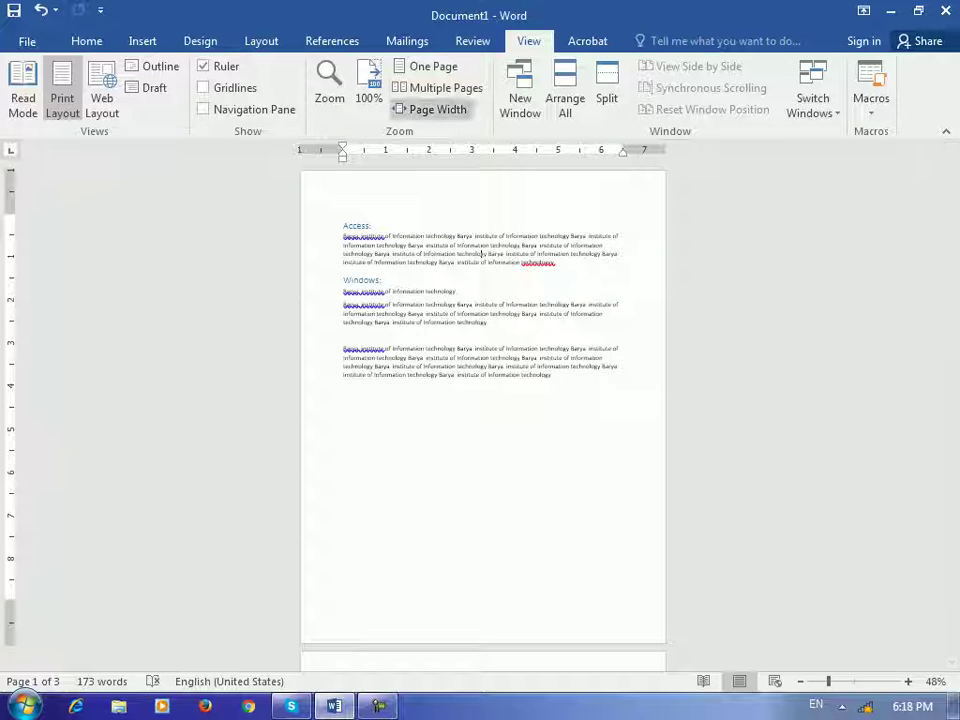
left_click(437, 87)
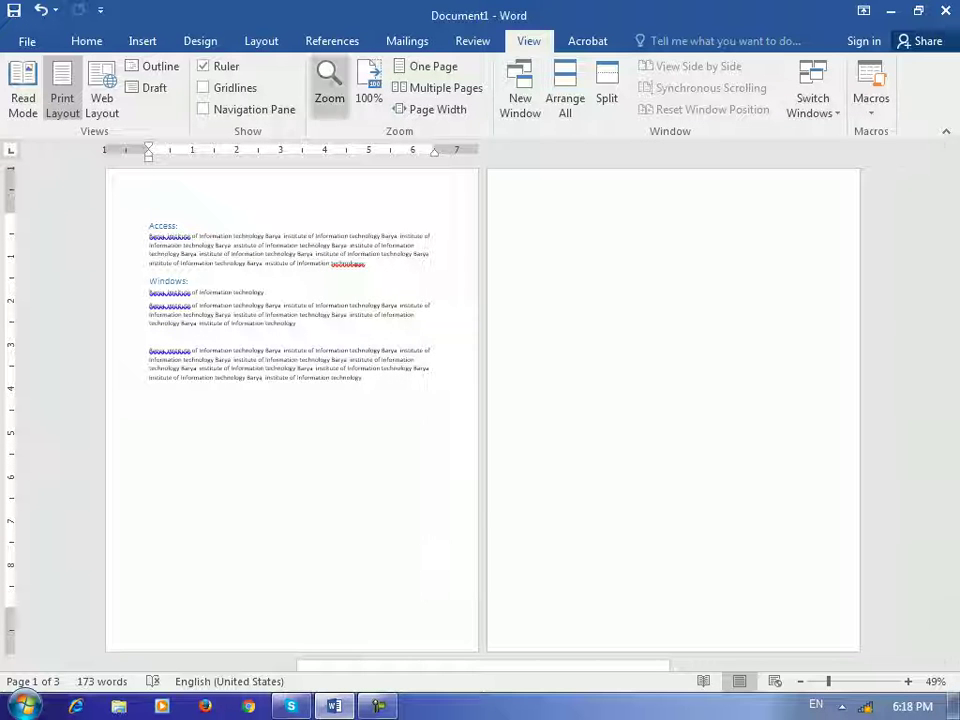
Try the 1 x 3 pages layout, apply the Many pages zoom at 10%, and reset the zoom to 100%
left_click(329, 86)
left_click(542, 210)
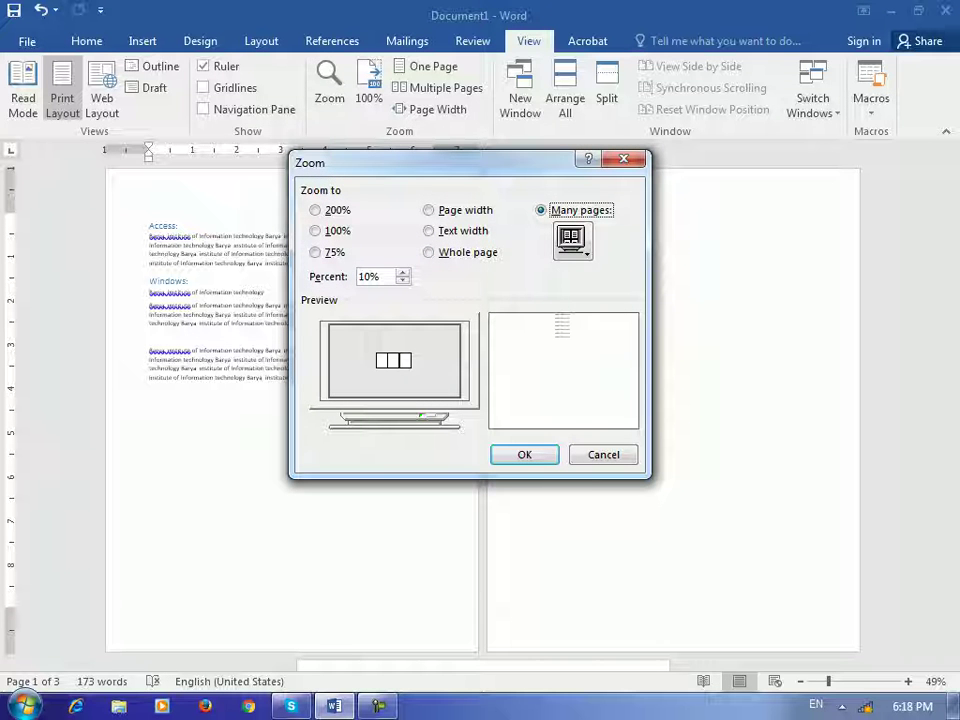
left_click(572, 240)
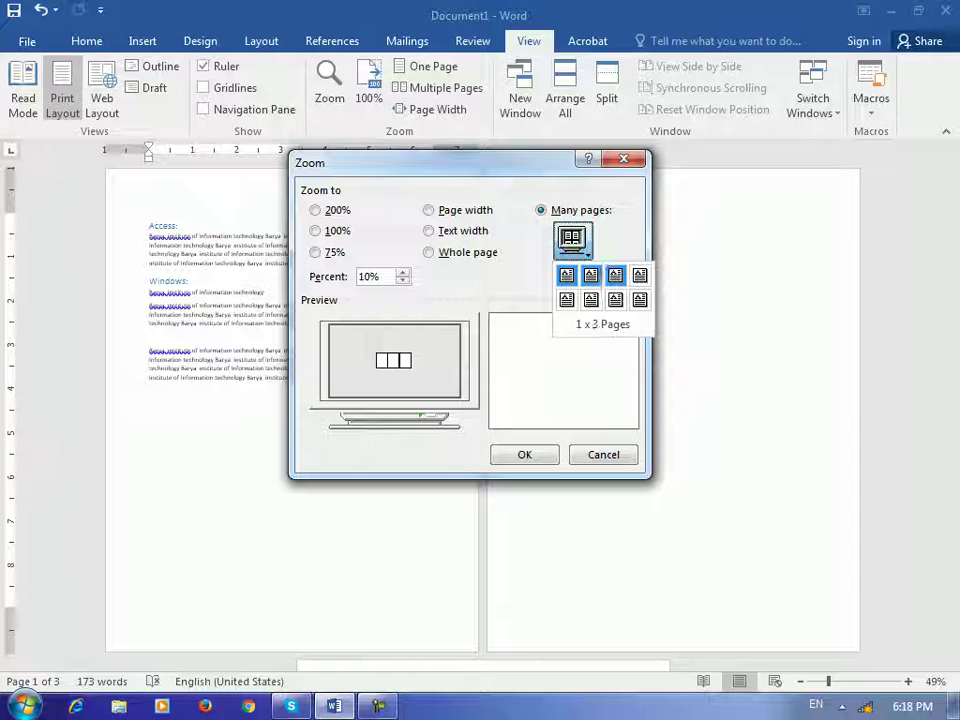
left_click(615, 275)
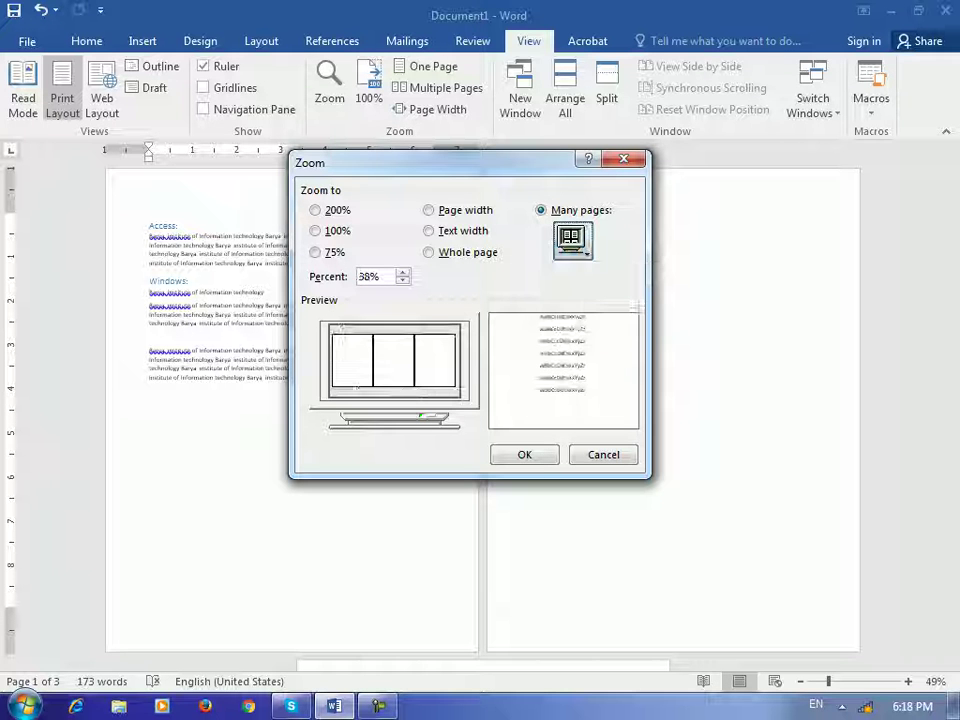
left_click(572, 240)
left_click(541, 210)
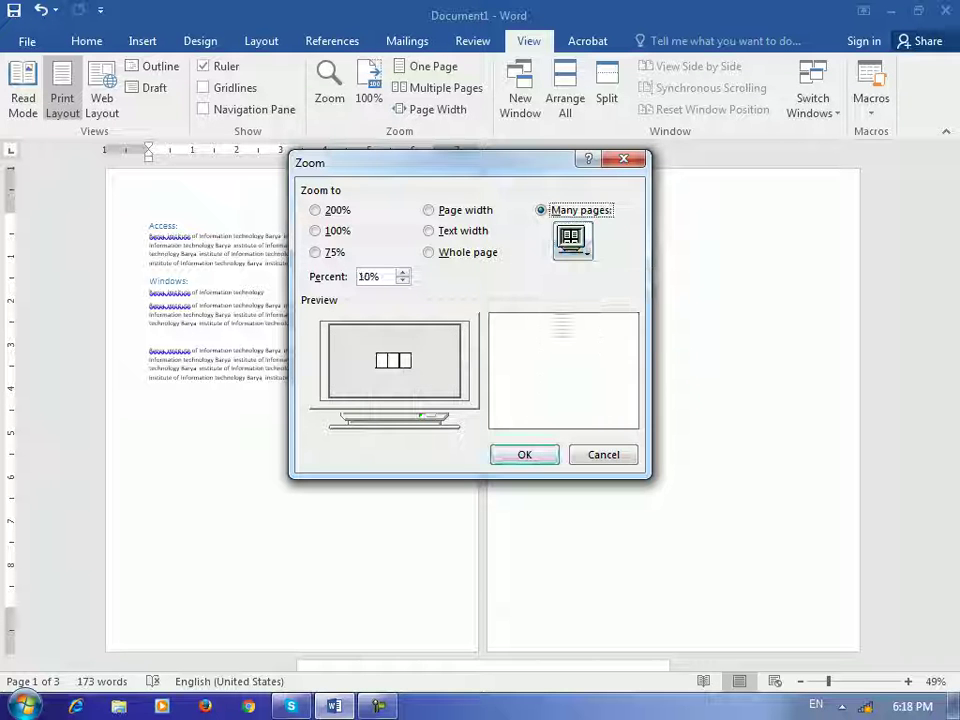
key("Return")
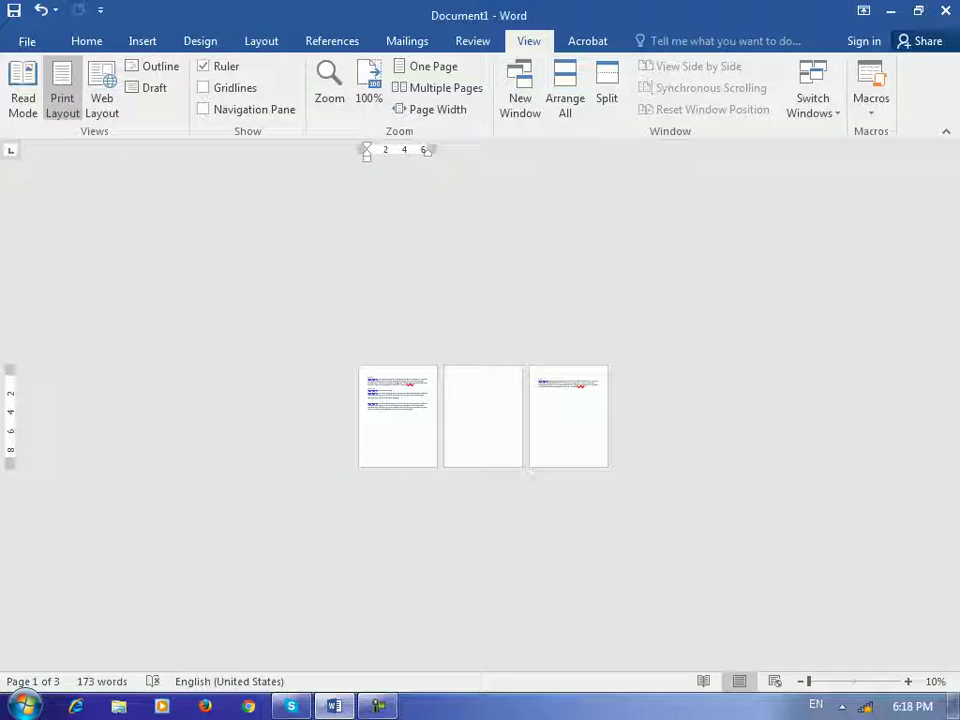
left_click(369, 92)
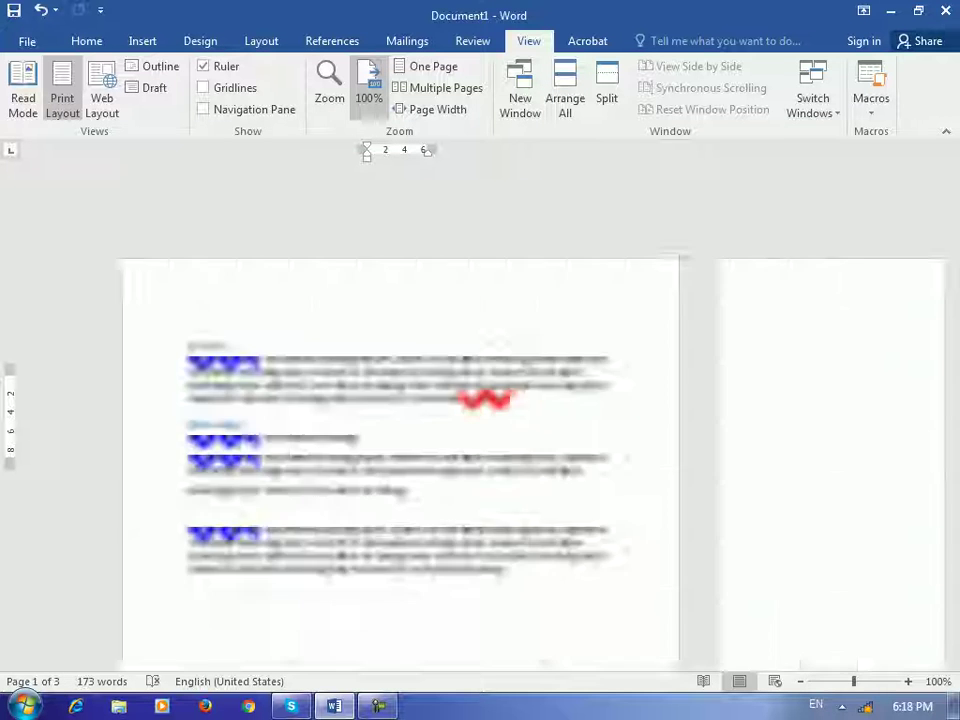